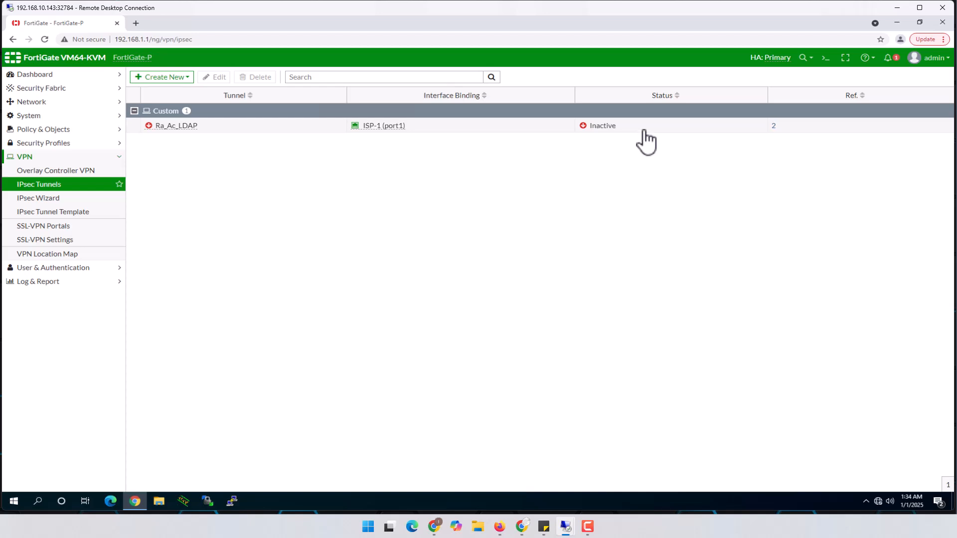
Step: Start the IPsec wizard with tunnel name Ra_VPN_IKEv2 and the Remote Access FortiClient template
left_click(40, 199)
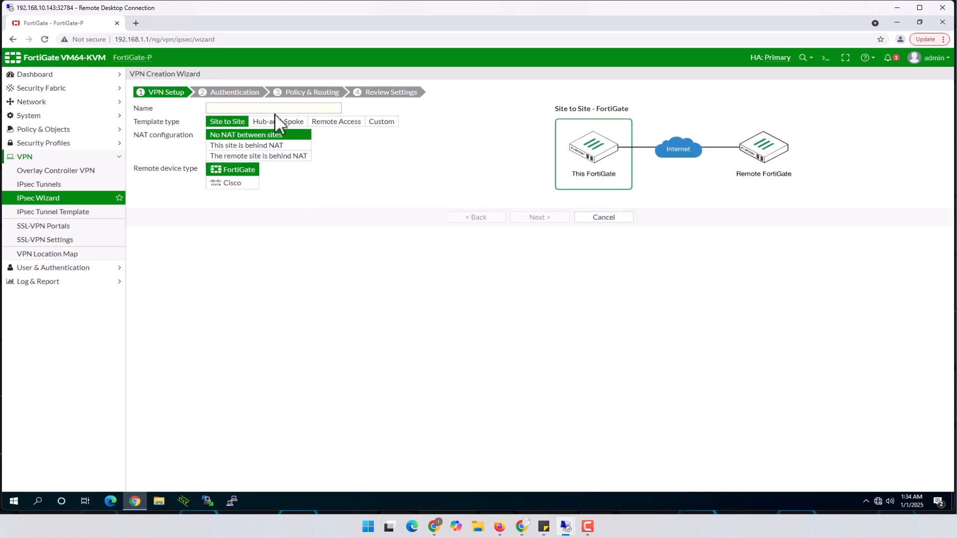
left_click(279, 106)
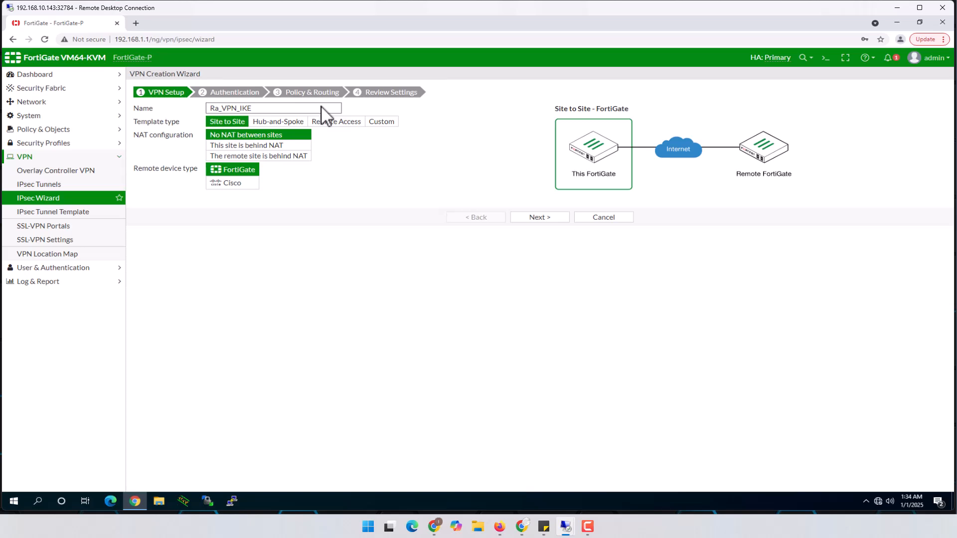
type("v2")
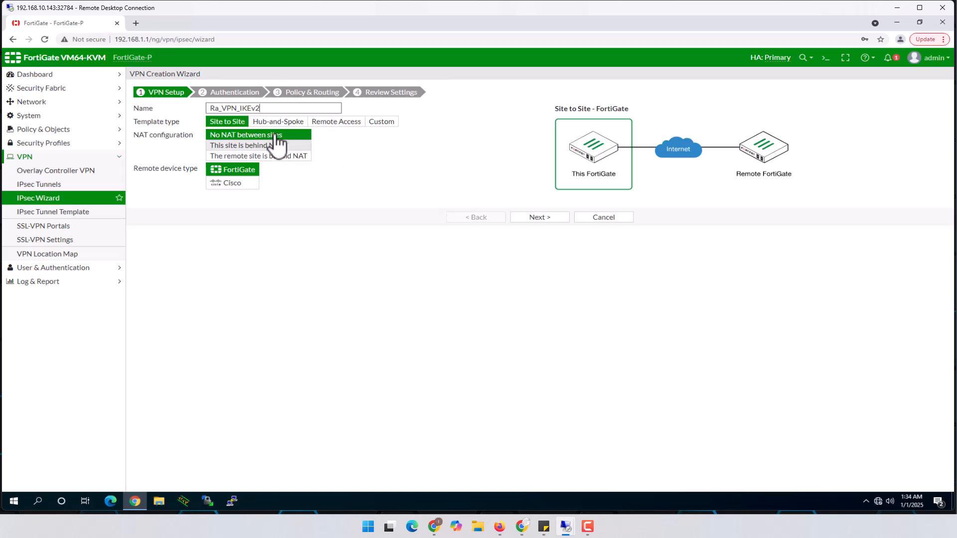
left_click(343, 123)
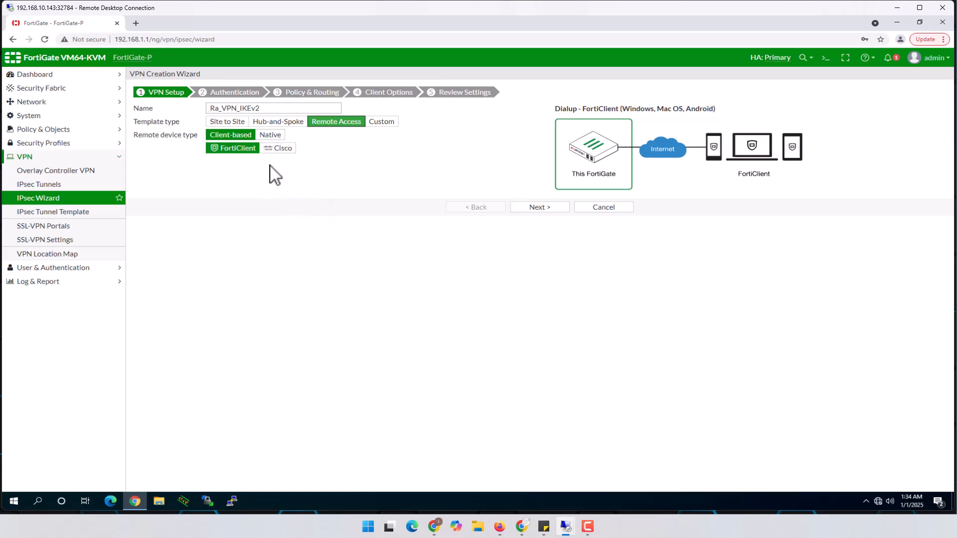
Step: Advance to Authentication, choose ISP-2 (port2) as incoming interface, and check the lab topology
left_click(543, 208)
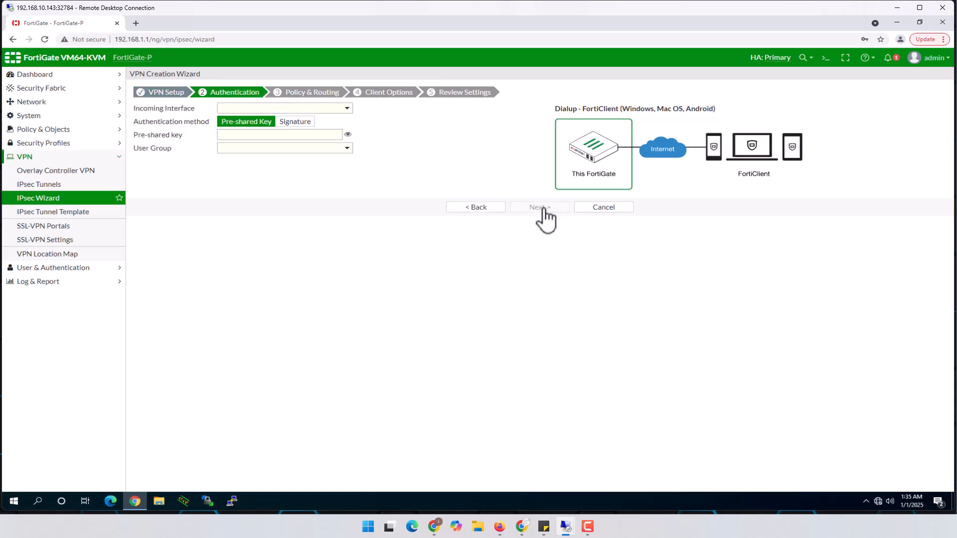
left_click(287, 108)
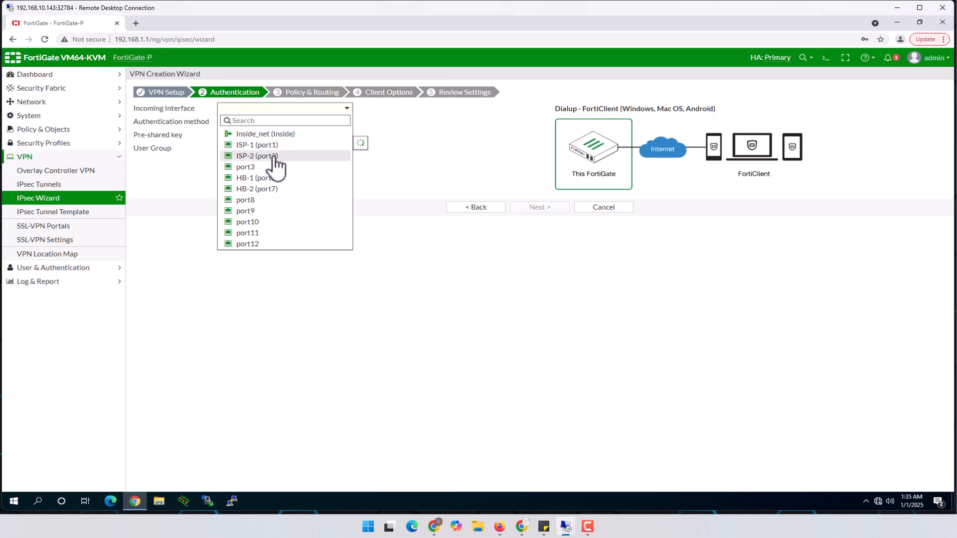
left_click(273, 157)
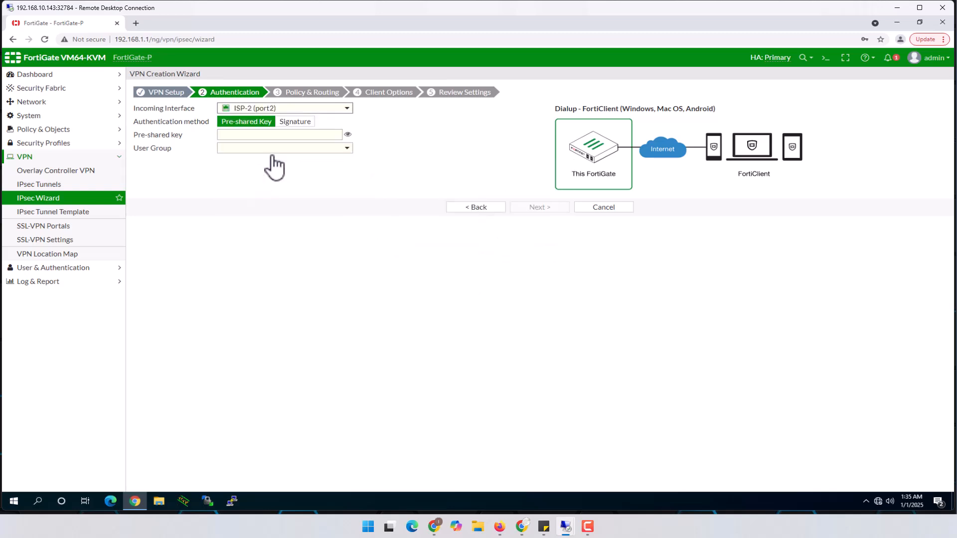
left_click(499, 527)
Step: Enter the pre-shared key and begin creating a new user group from the User Group list
left_click(251, 136)
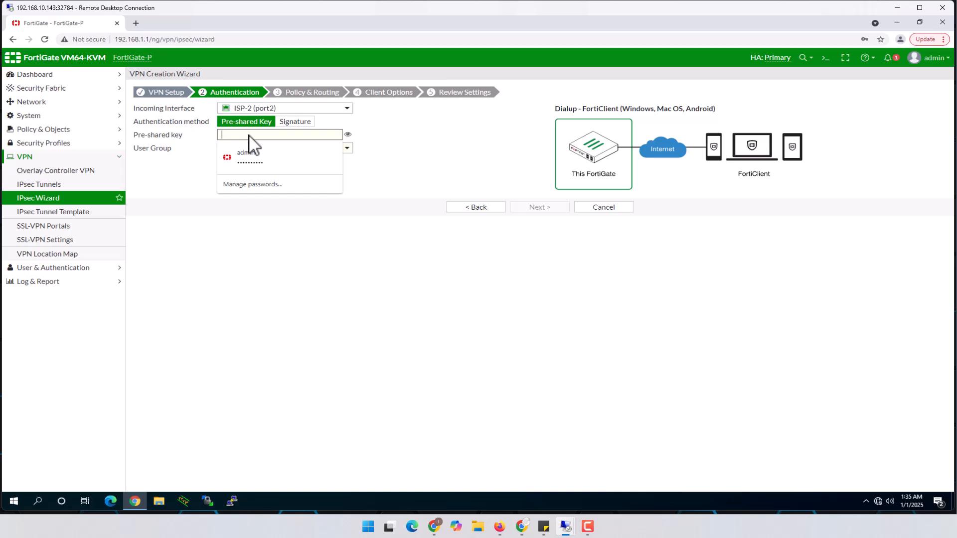
type("123456")
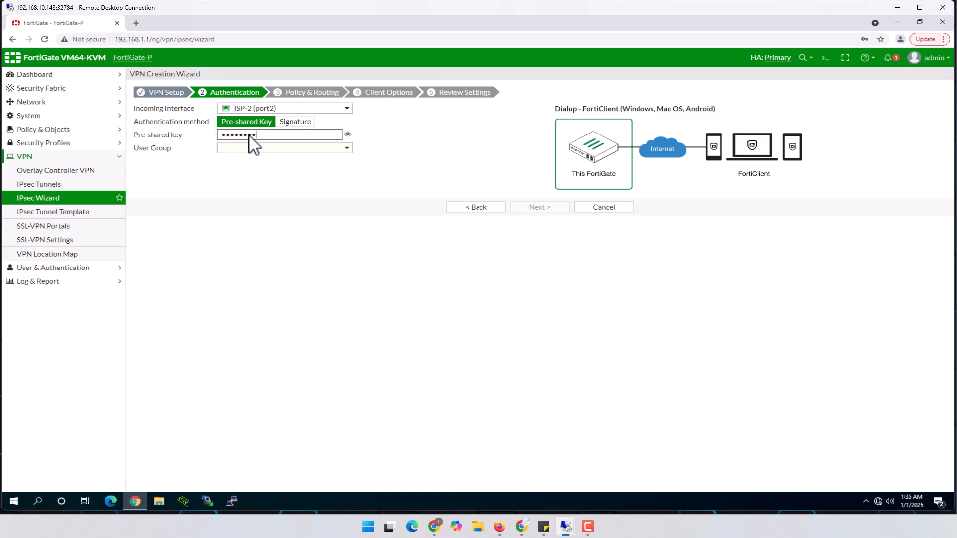
left_click(274, 150)
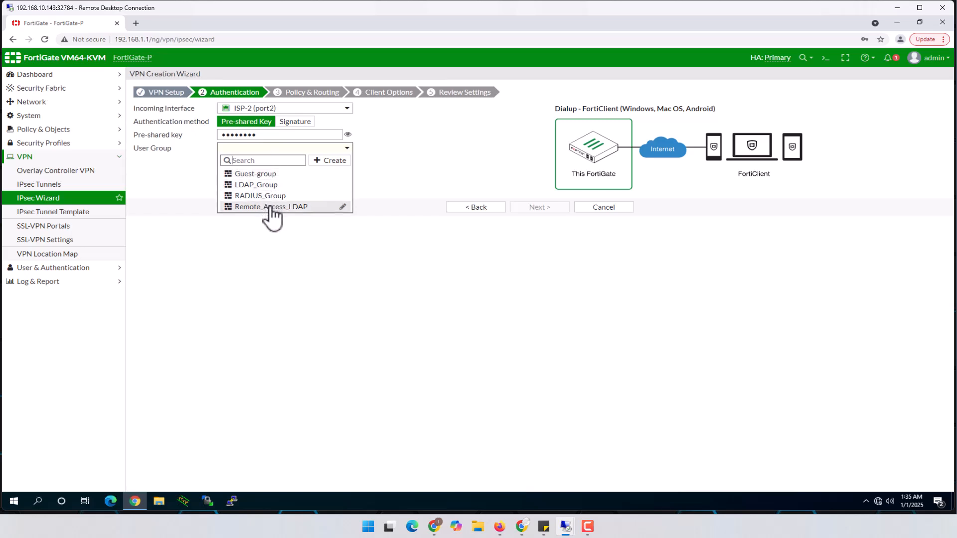
mouse_move(271, 208)
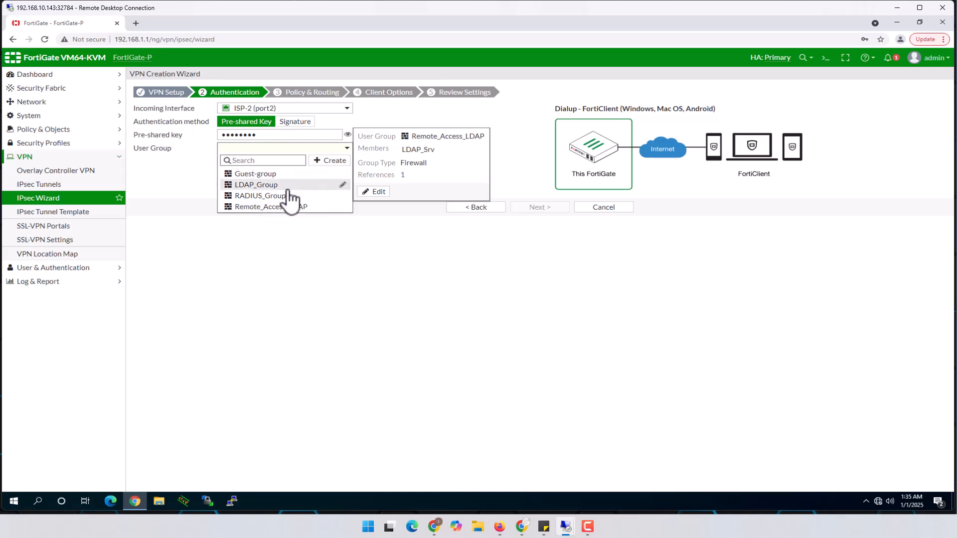
left_click(328, 160)
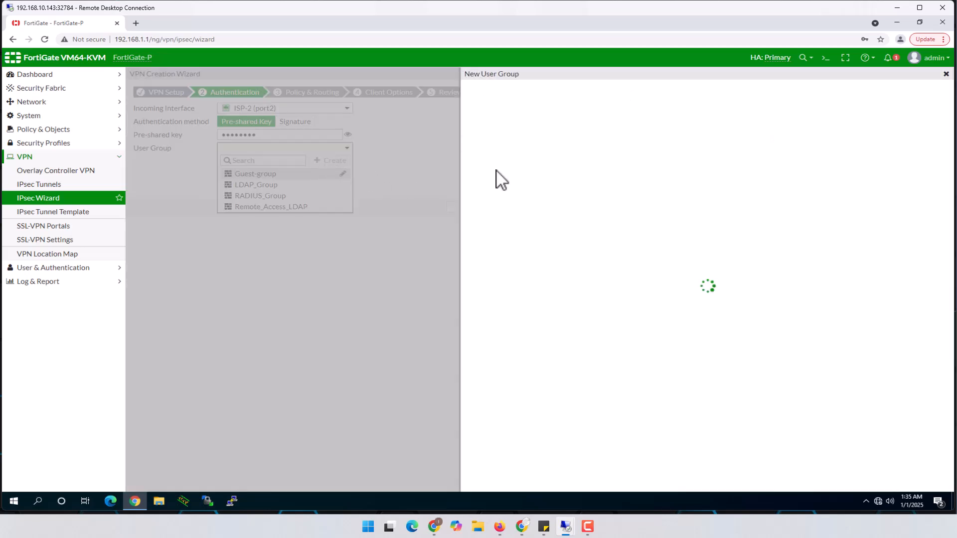
Step: Create Firewall user group Remote_Ac_RADIUS matching RADIUS_Srv and select it as the VPN's user group
left_click(546, 95)
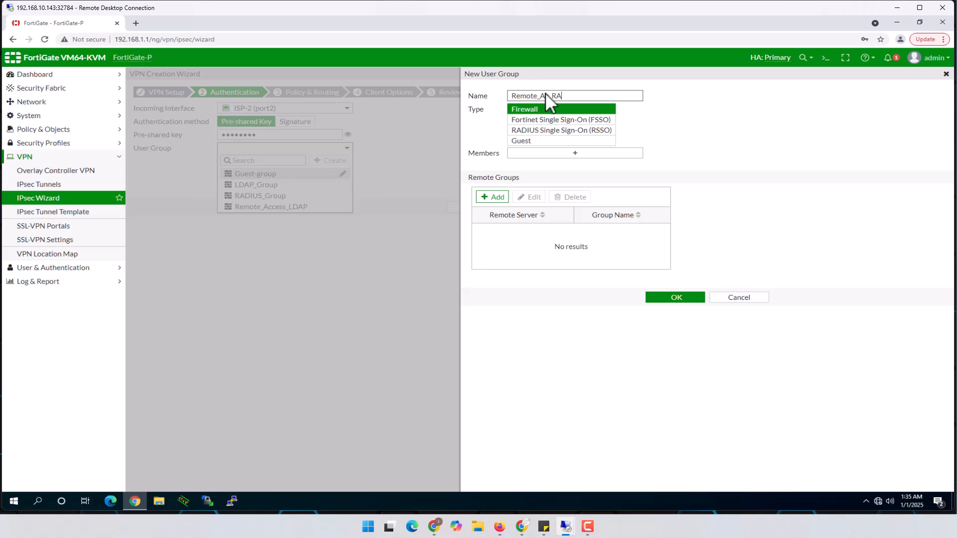
type("US")
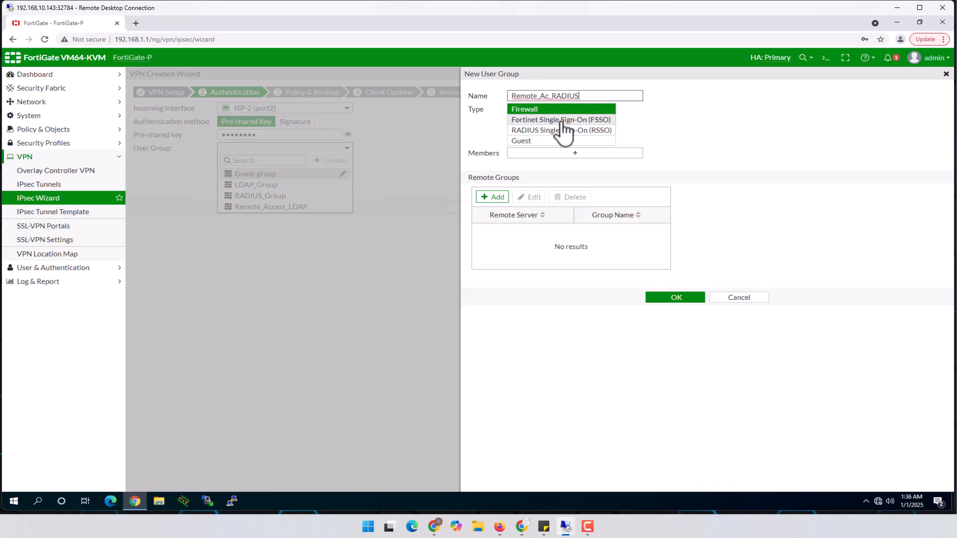
left_click(529, 110)
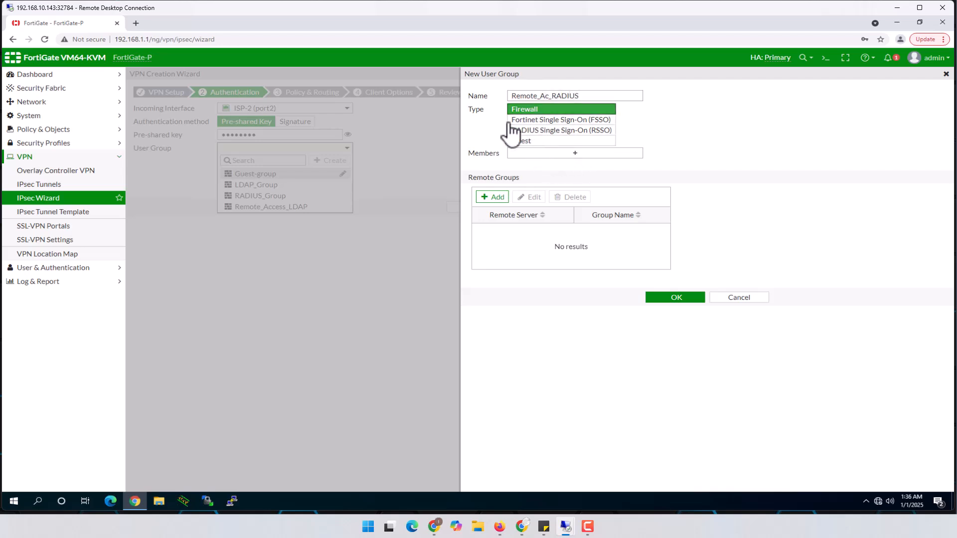
left_click(494, 197)
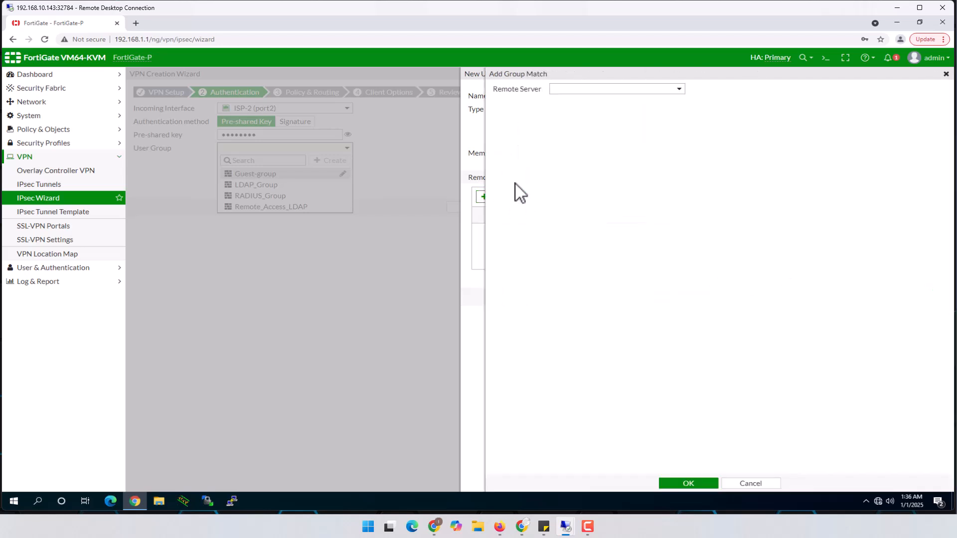
left_click(656, 90)
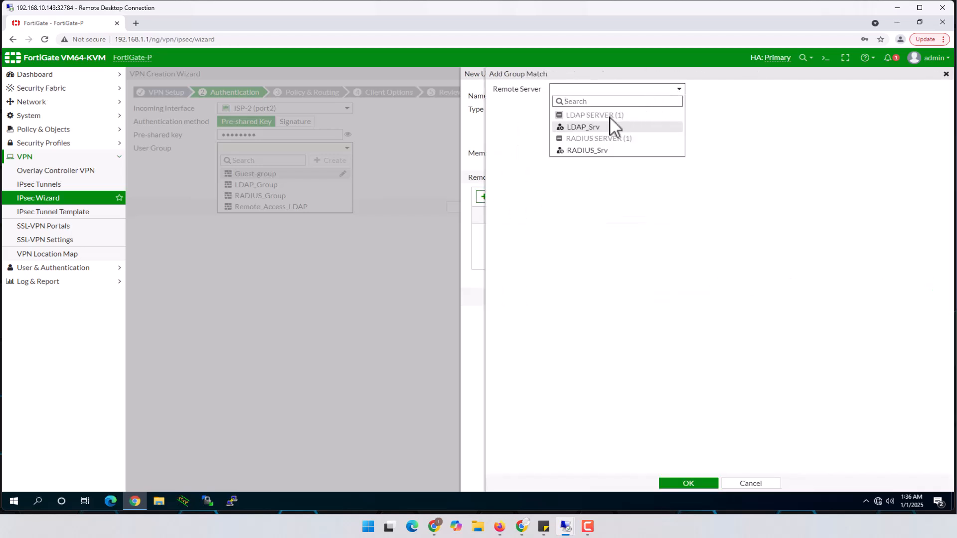
left_click(588, 151)
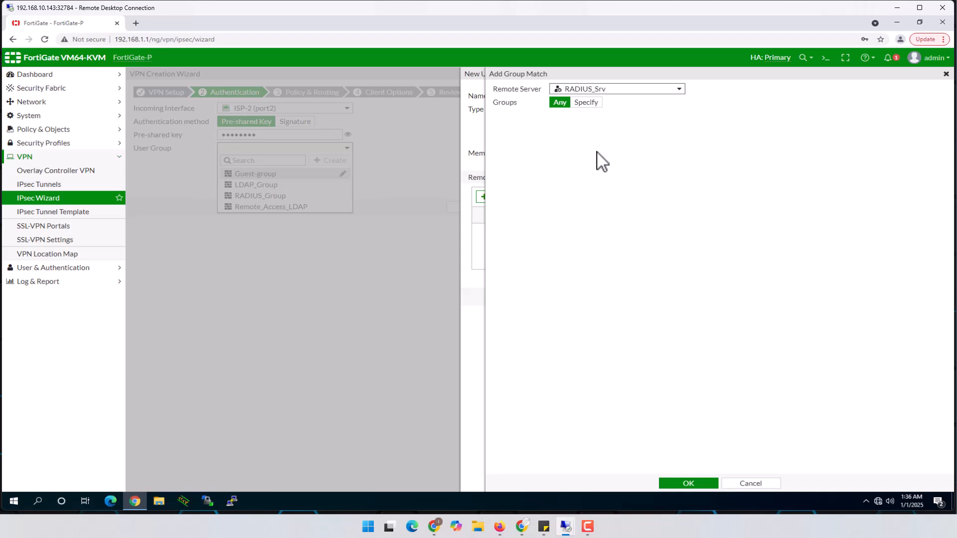
left_click(689, 484)
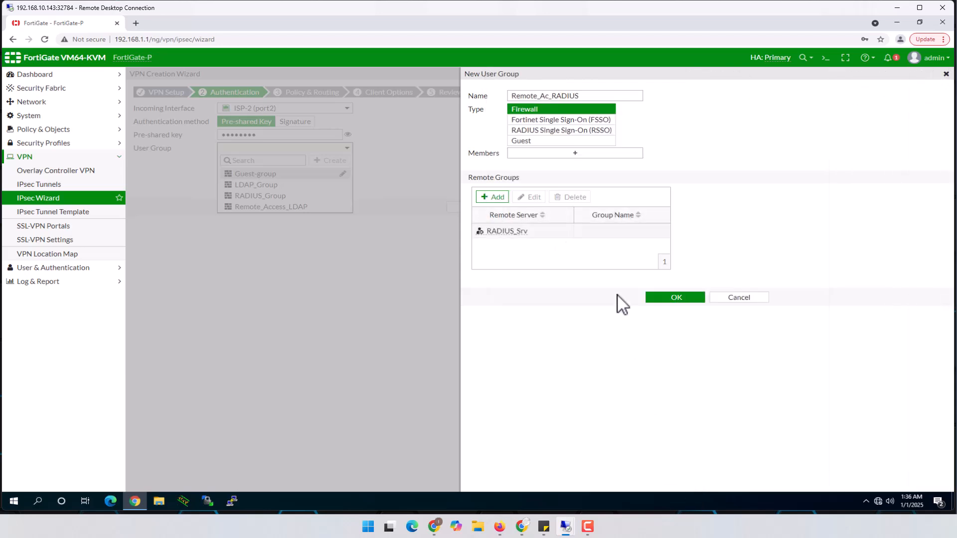
left_click(677, 298)
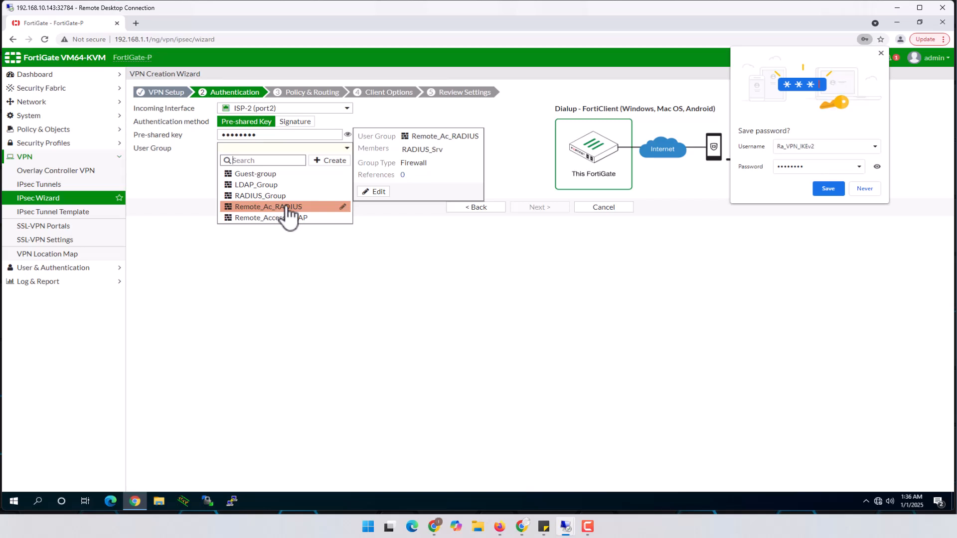
left_click(289, 207)
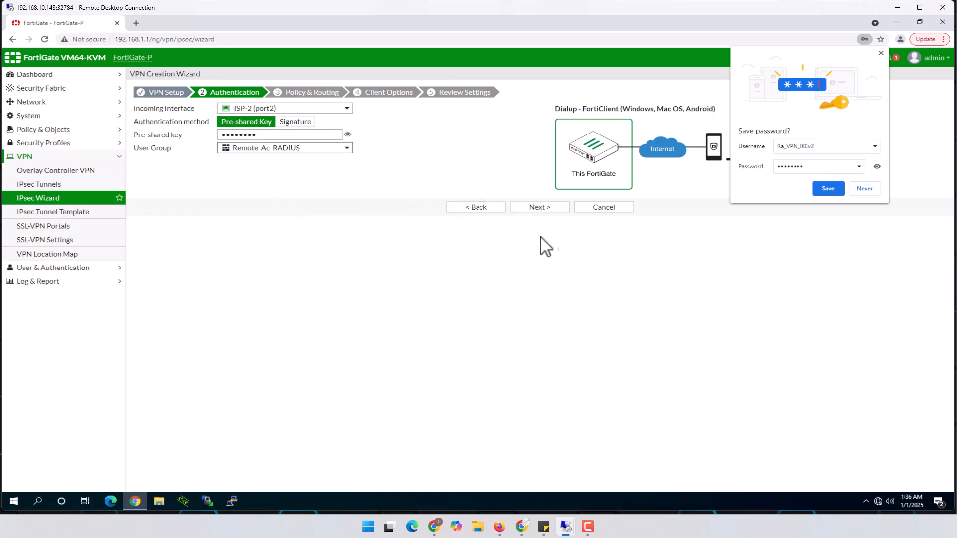
left_click(868, 190)
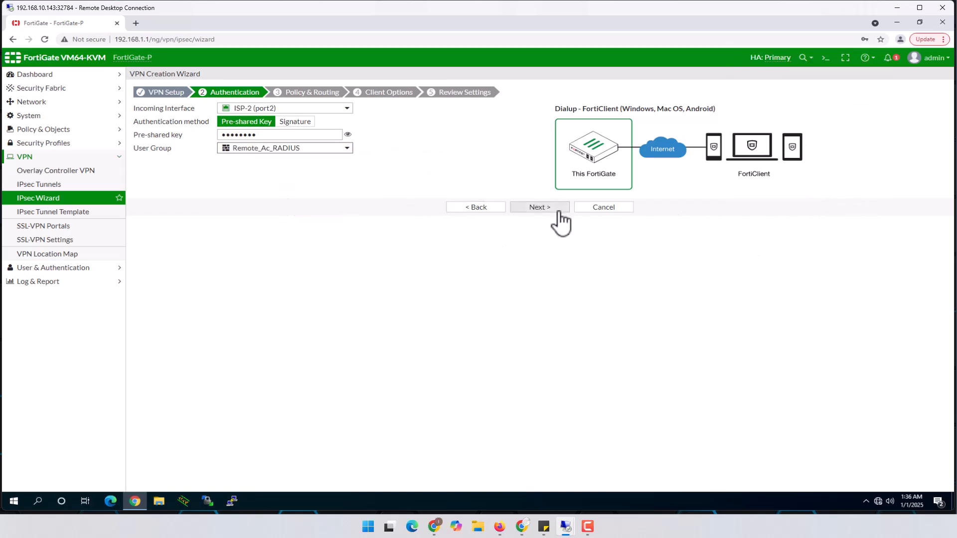
Step: Move to Policy & Routing and set Inside_net (Inside) as the local interface
left_click(538, 206)
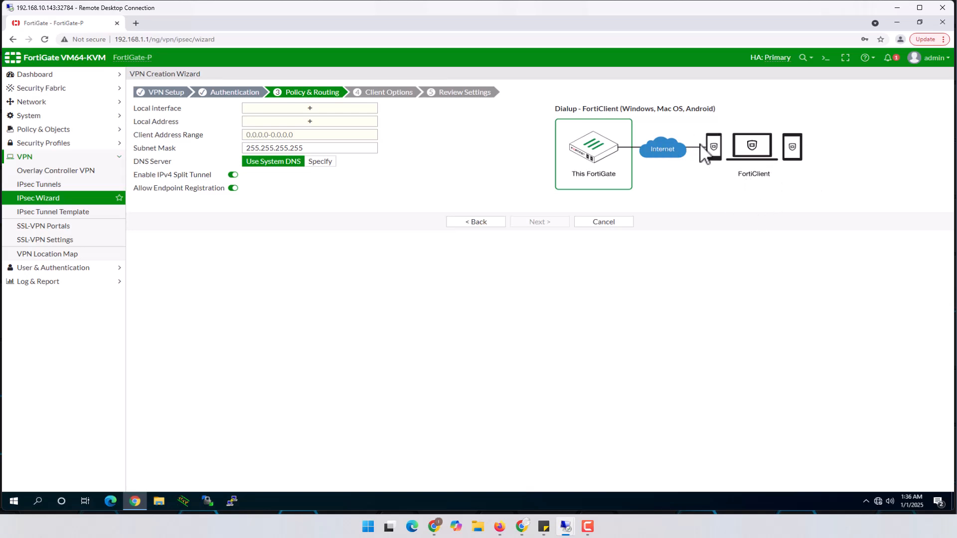
left_click(308, 109)
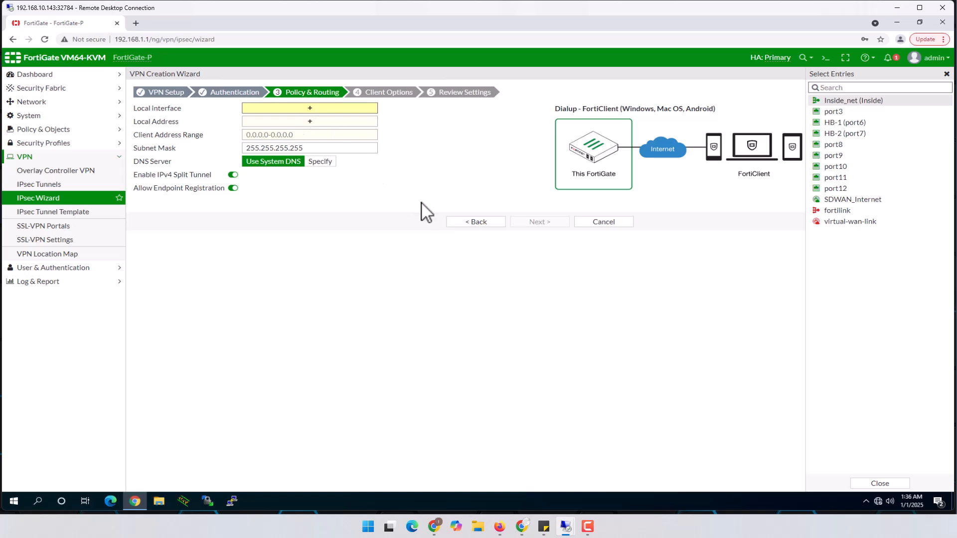
left_click(720, 294)
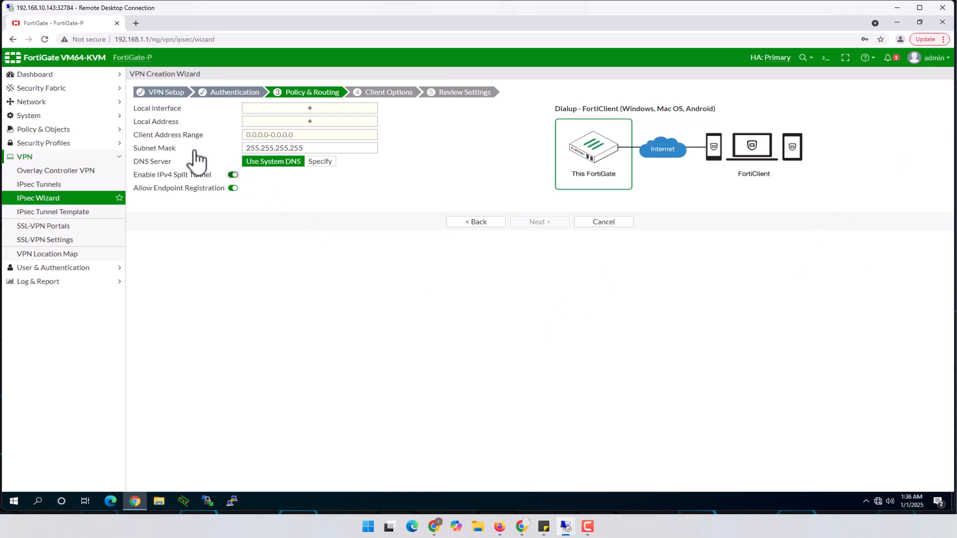
left_click(311, 109)
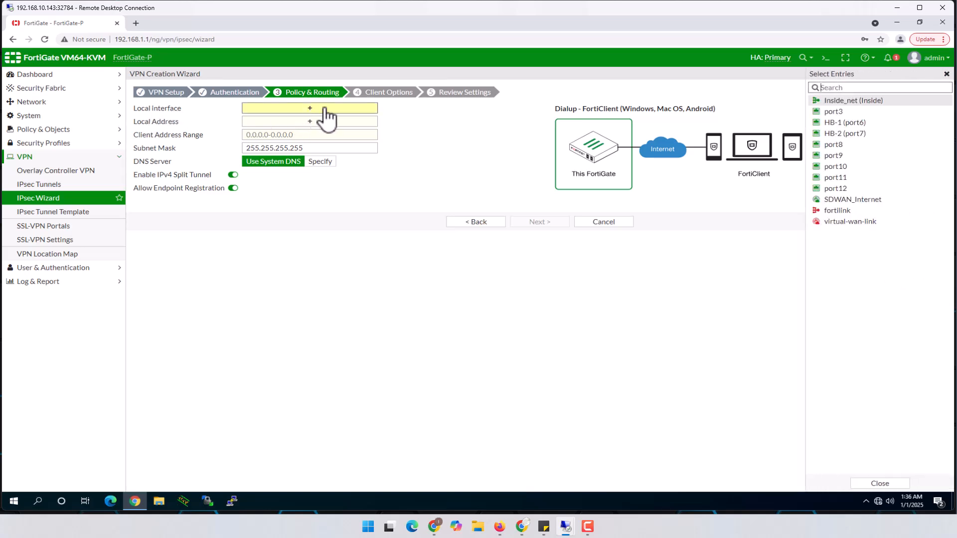
left_click(855, 101)
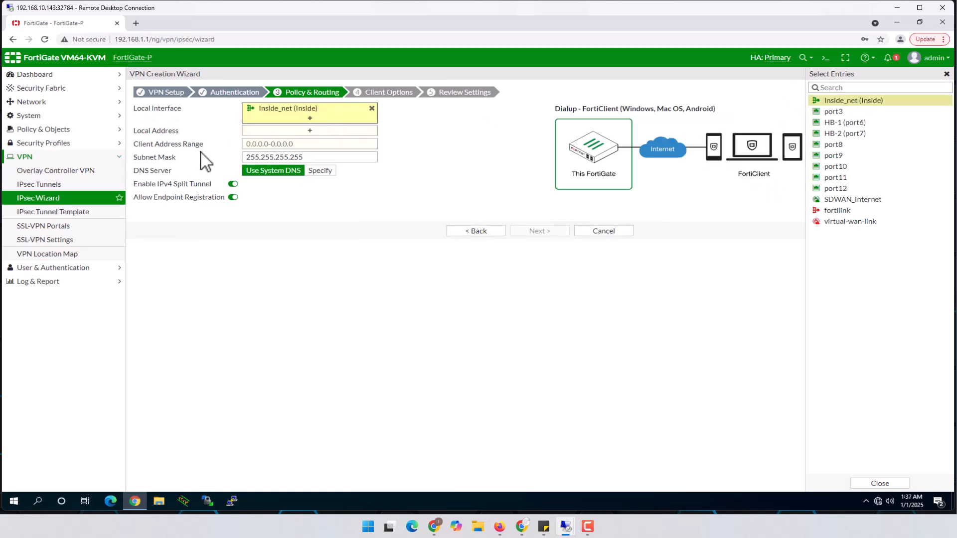
Step: Set the local address to 10.10.0.0-16 and look up the remote subnet in the EVE topology
left_click(300, 131)
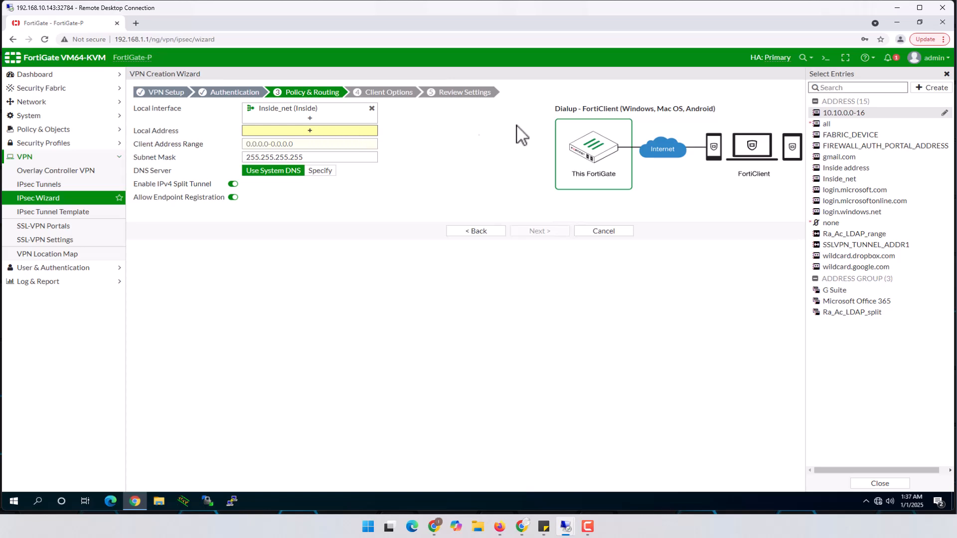
left_click(850, 116)
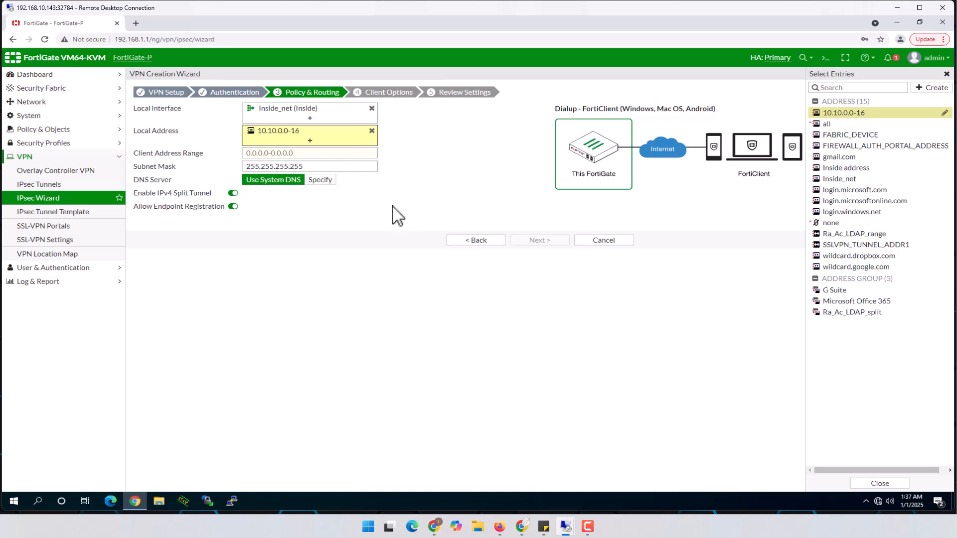
left_click(299, 157)
left_click(499, 527)
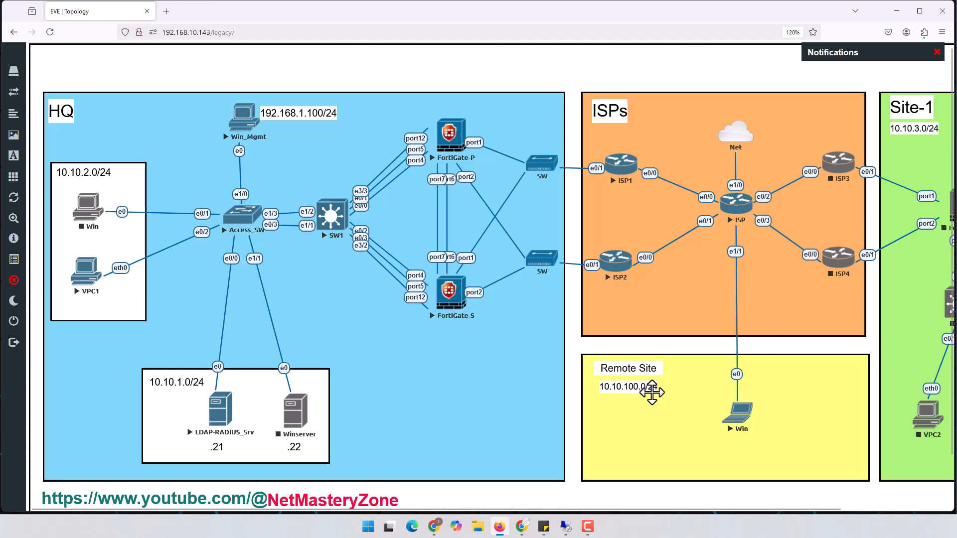
Step: Enter client address range 10.10.100.1-10.10.100.100, keep split tunnel enabled, and advance to Client Options
left_click(893, 15)
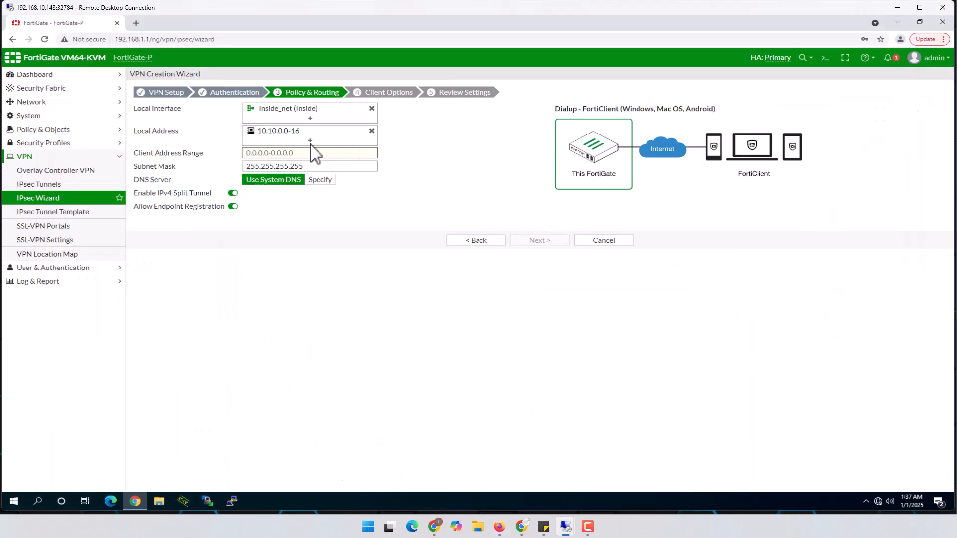
type("10.10.100.1-10.10.100")
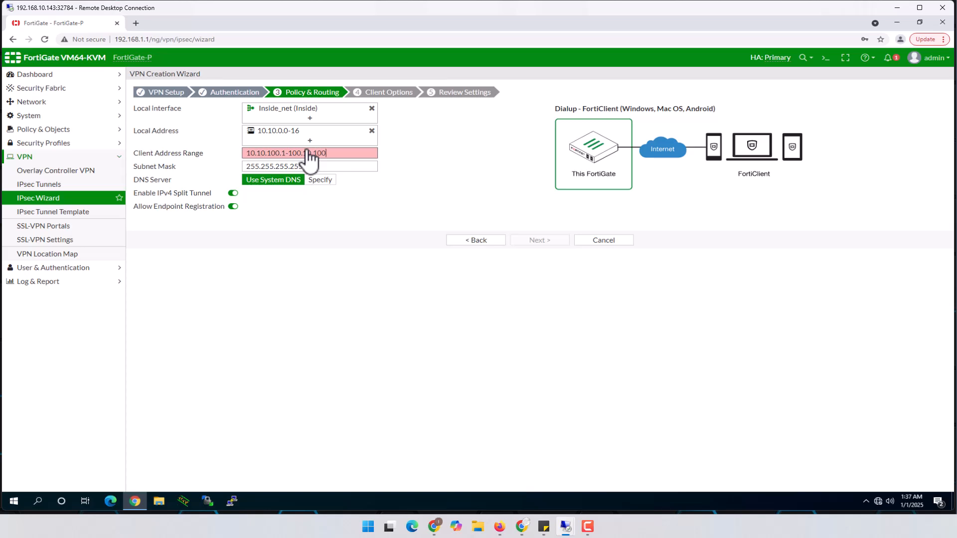
type("100")
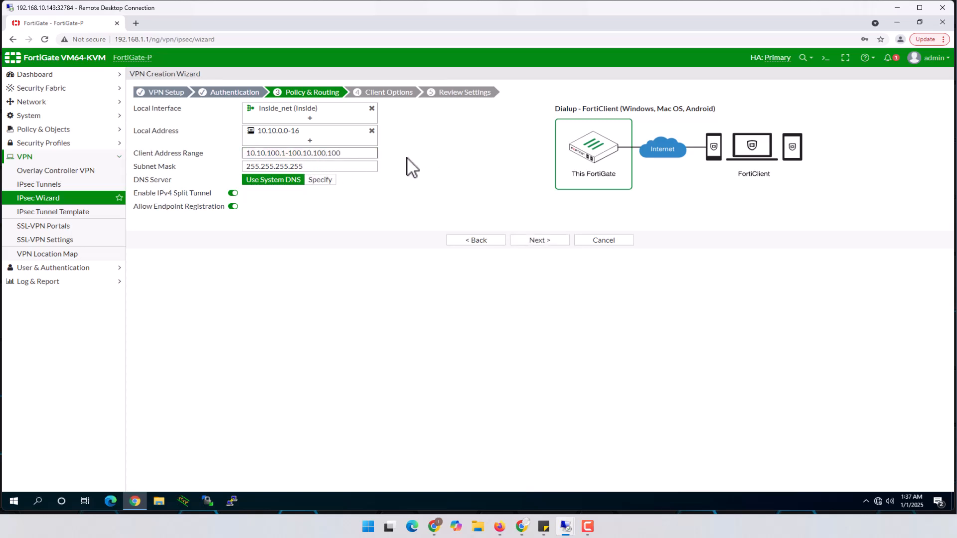
left_click(301, 153)
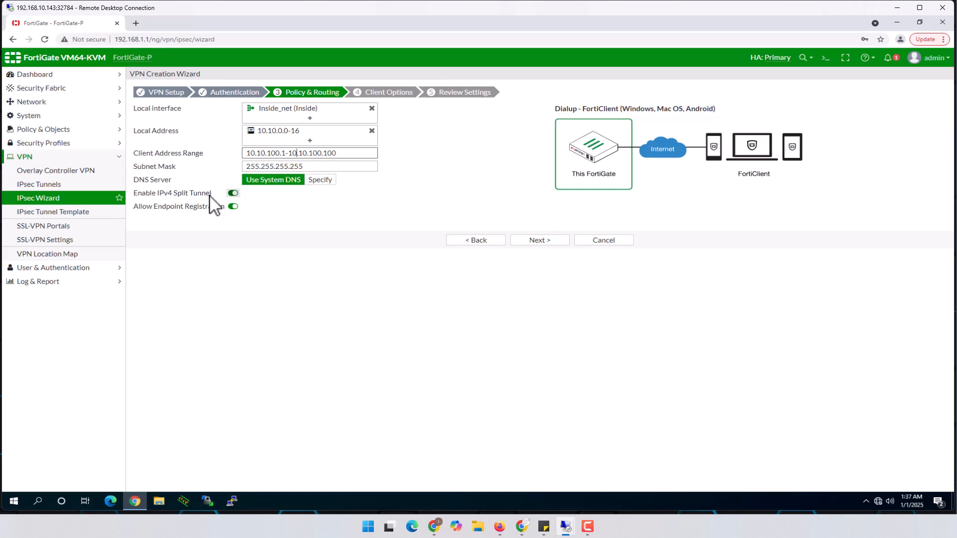
left_click(545, 242)
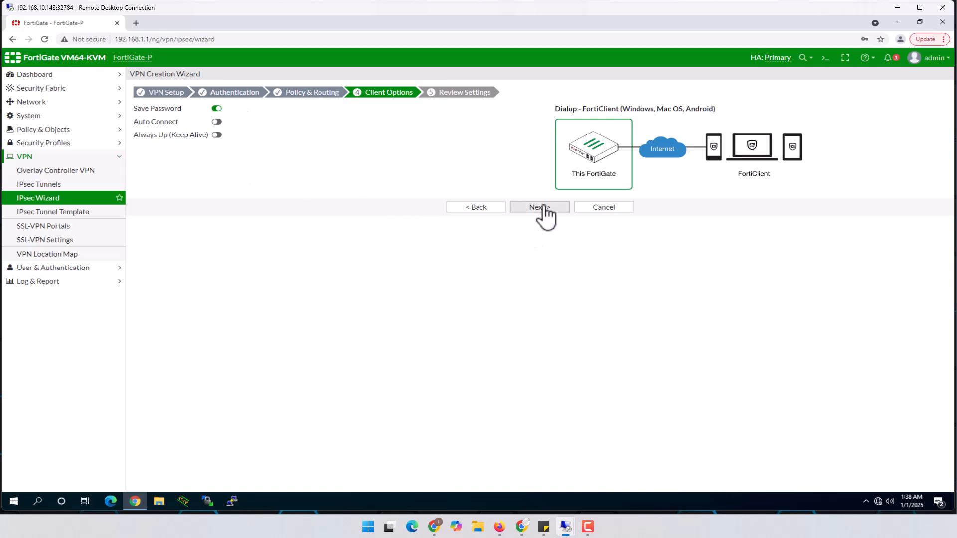
Step: Review the Object Summary and create the Ra_VPN_IKEv2 VPN
left_click(540, 208)
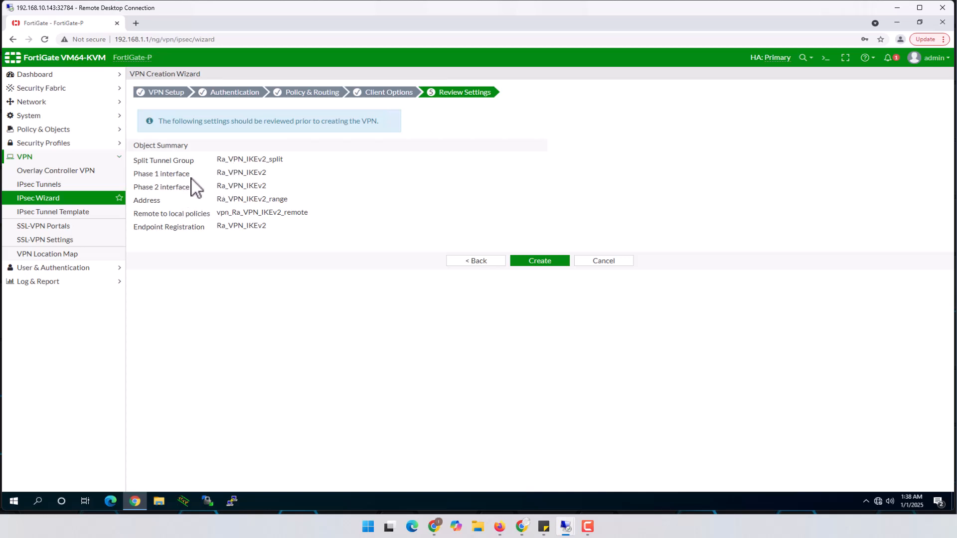
left_click(541, 261)
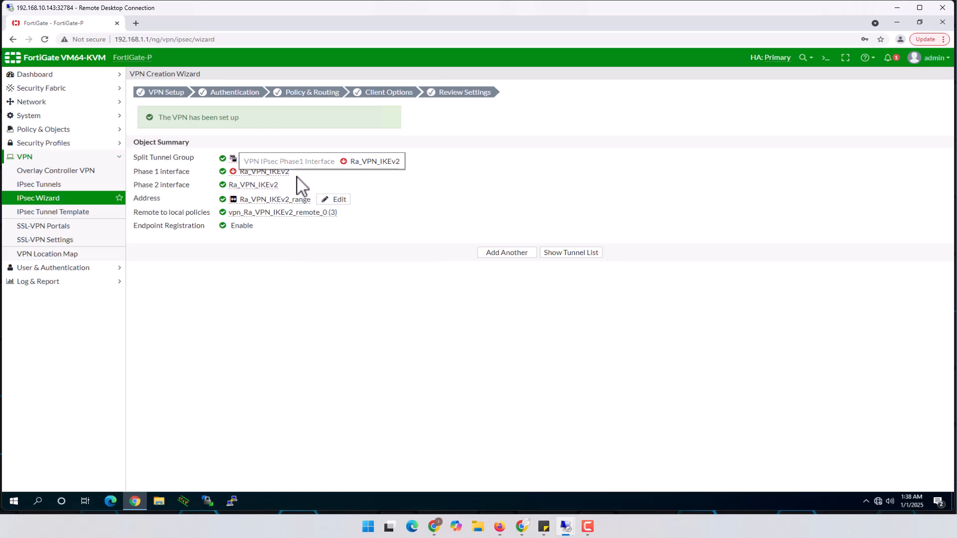
Step: Open Ra_VPN_IKEv2 from the IPsec Tunnels list and convert it to a custom tunnel
left_click(48, 185)
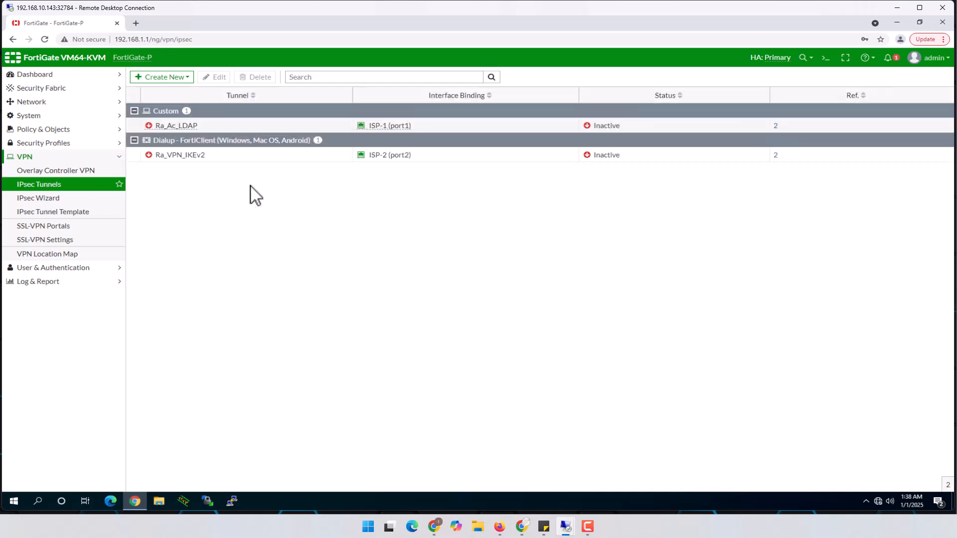
left_click(205, 161)
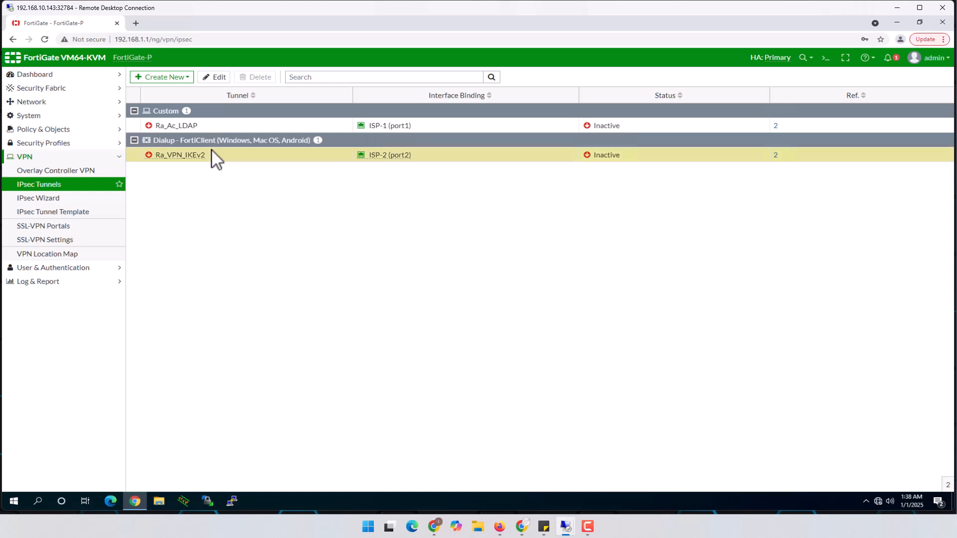
left_click(217, 76)
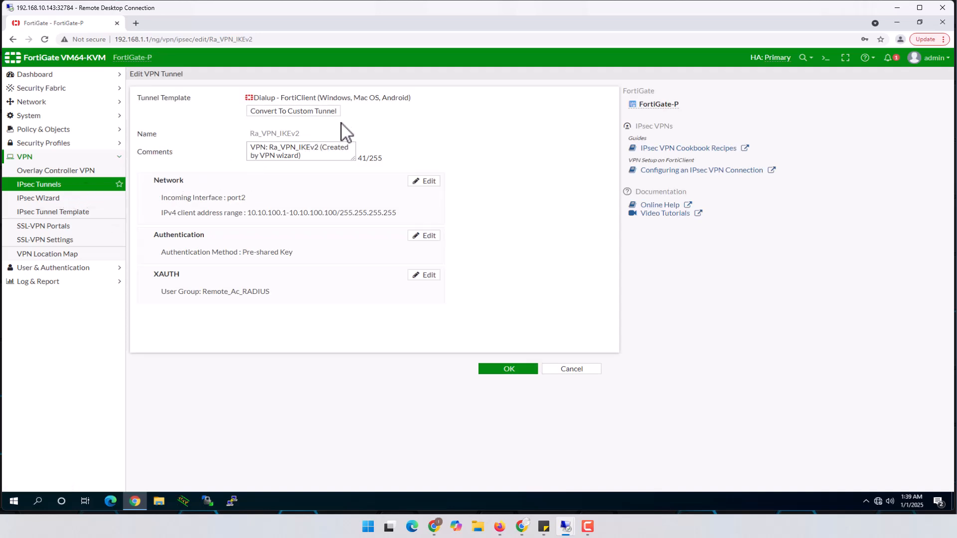
left_click(317, 112)
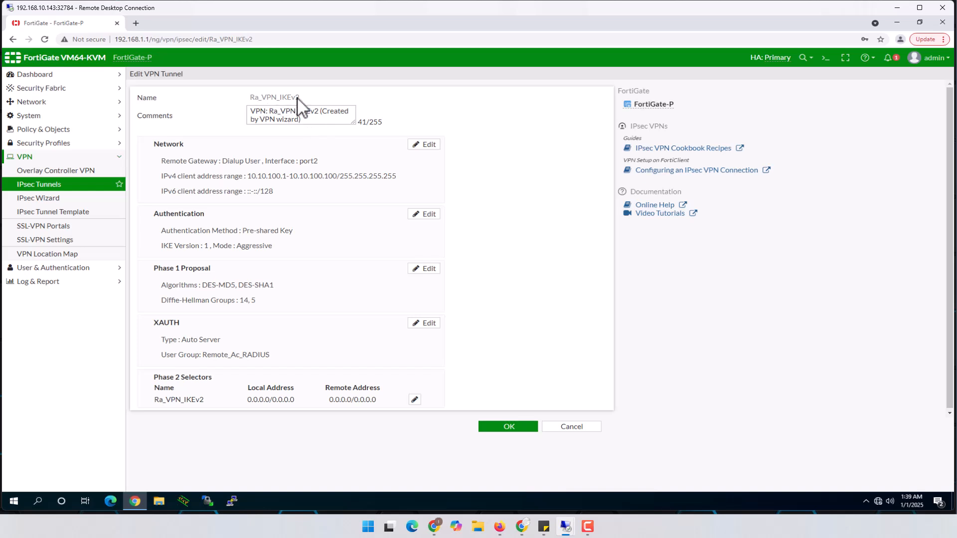
Step: Open the tunnel's Network section for editing and scroll through its settings
left_click(285, 165)
scroll(319, 230, "down", 1)
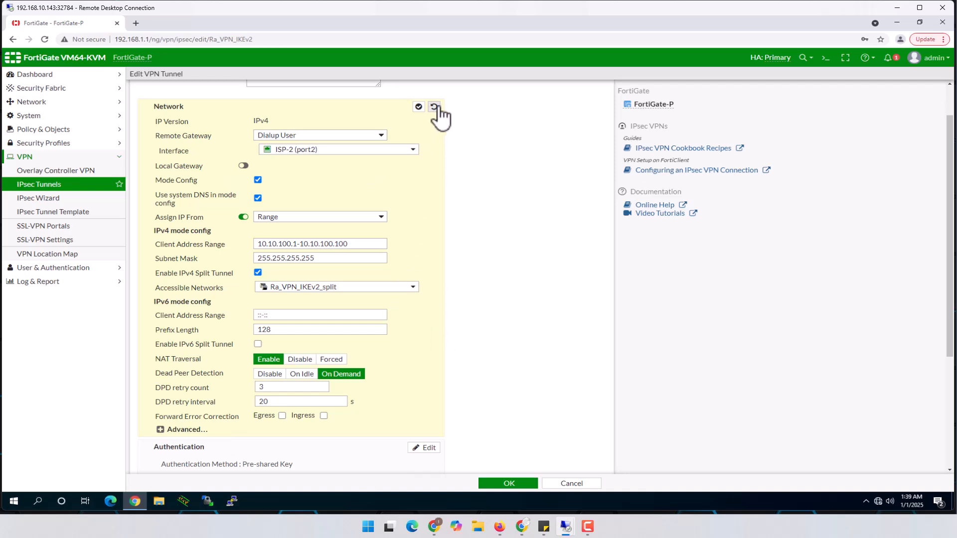
scroll(428, 197, "down", 3)
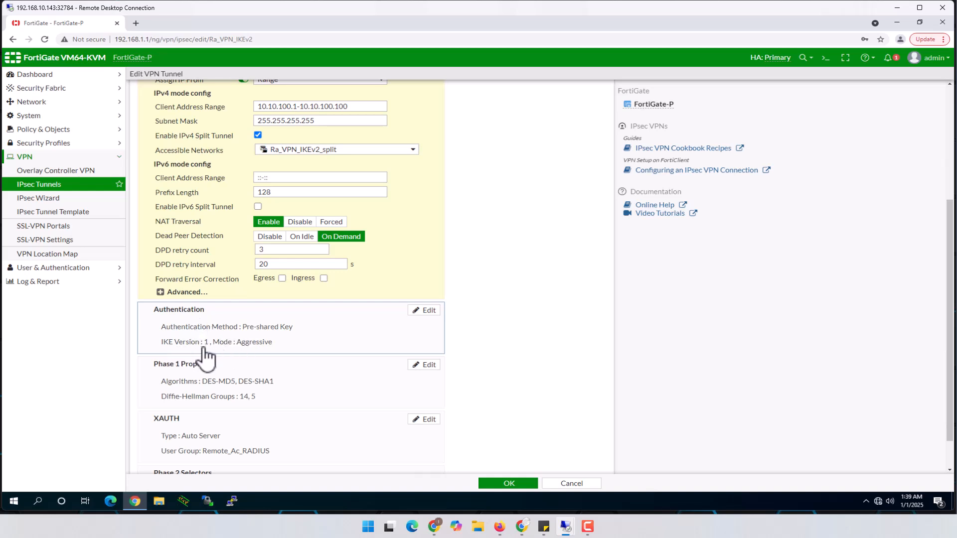
scroll(219, 349, "down", 1)
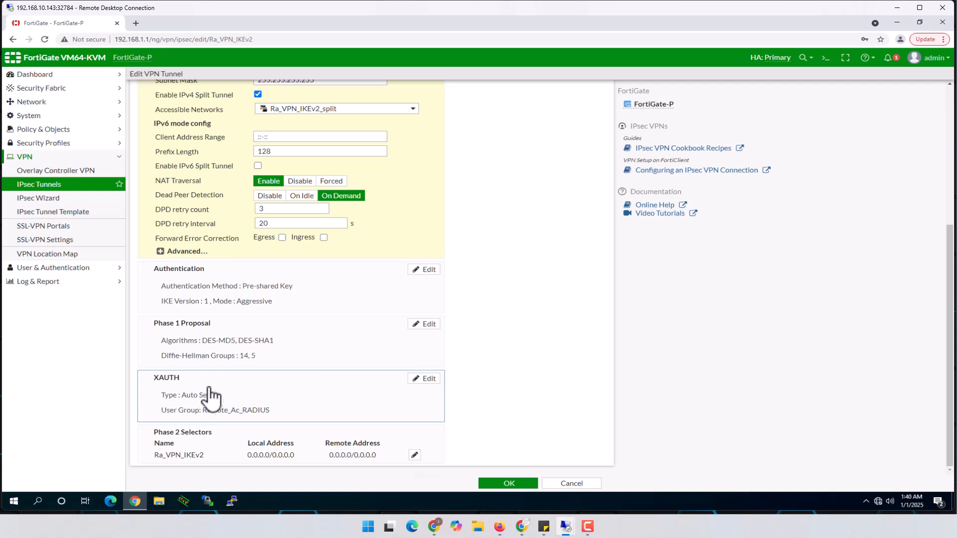
Step: Edit the tunnel's Authentication section and select IKE version 2
left_click(232, 304)
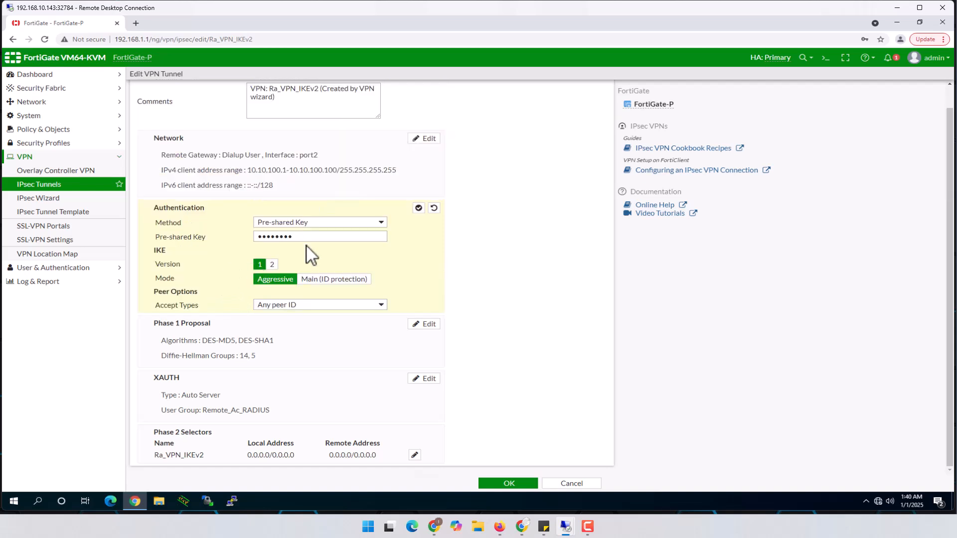
left_click(273, 265)
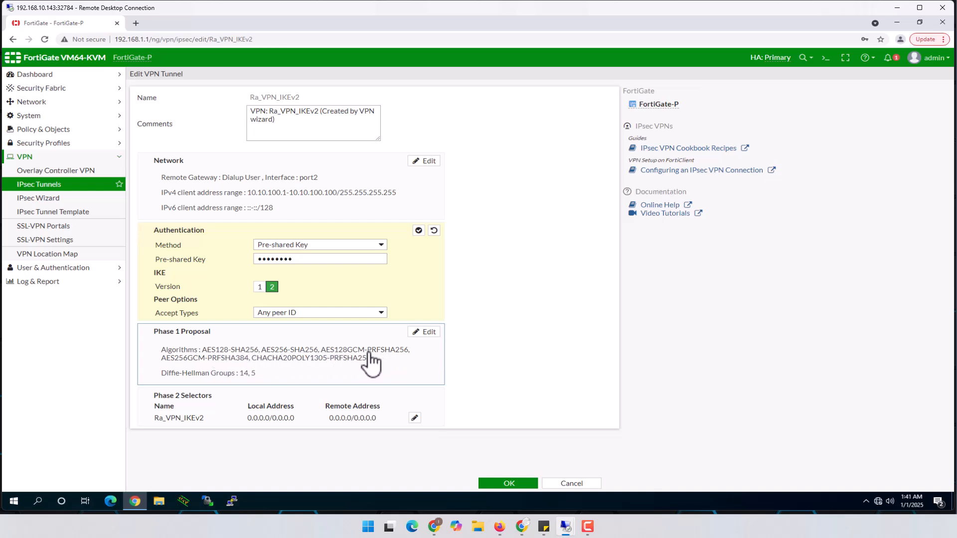
Step: Trim the Phase 1 proposals to two rows and set the first to DES with MD5
left_click(429, 333)
left_click(417, 362)
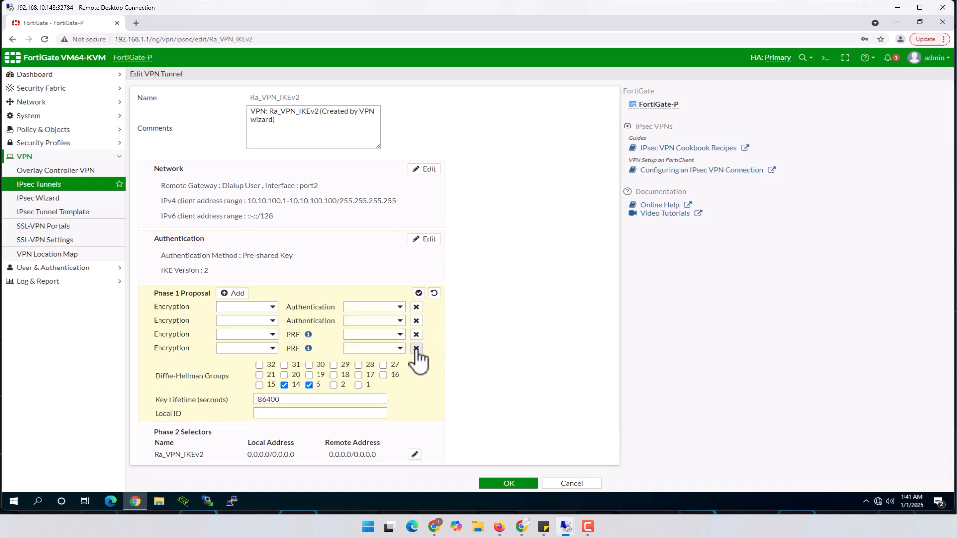
left_click(417, 348)
left_click(416, 335)
left_click(252, 307)
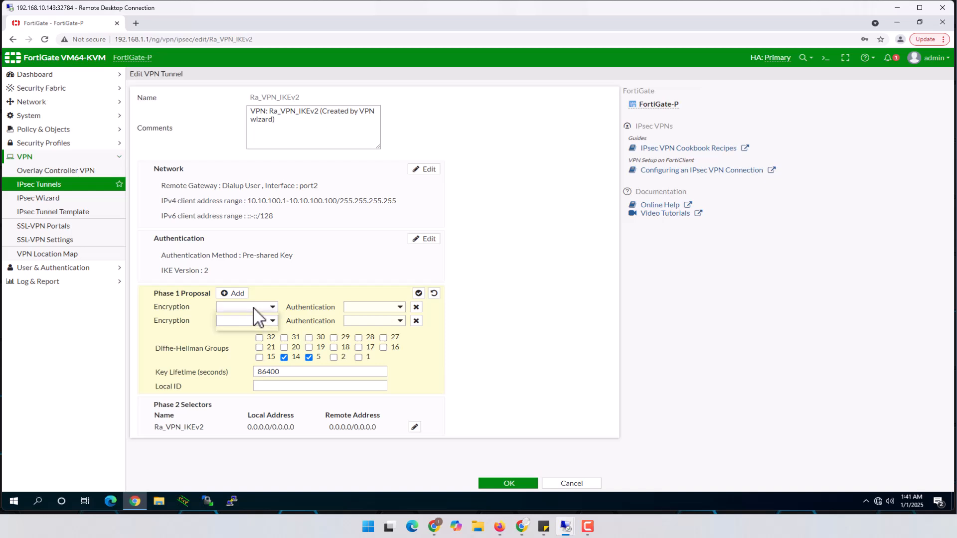
left_click(241, 325)
left_click(374, 307)
left_click(366, 317)
left_click(247, 321)
Step: Set the second Phase 1 proposal to DES with SHA1 and keep only Diffie-Hellman group 14
left_click(364, 333)
left_click(361, 323)
left_click(366, 329)
left_click(365, 322)
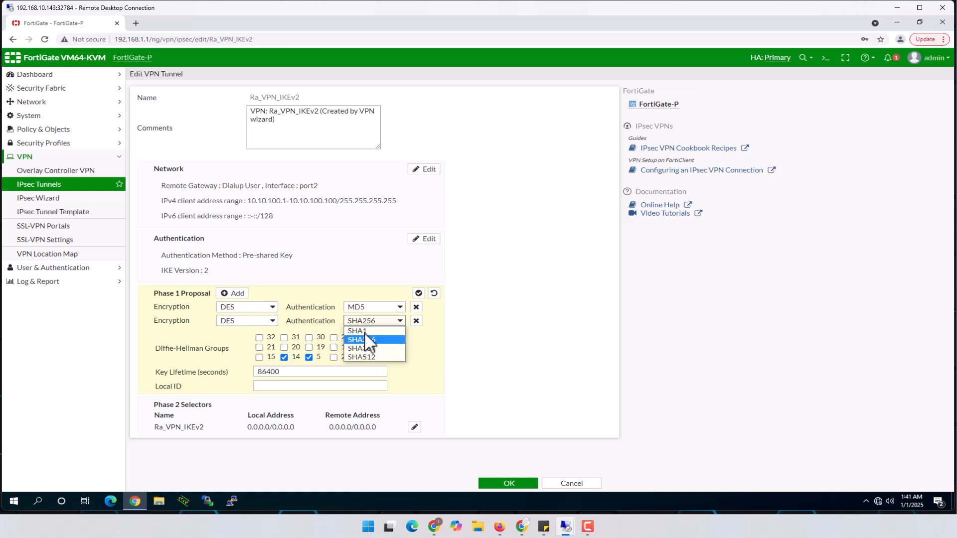
left_click(365, 331)
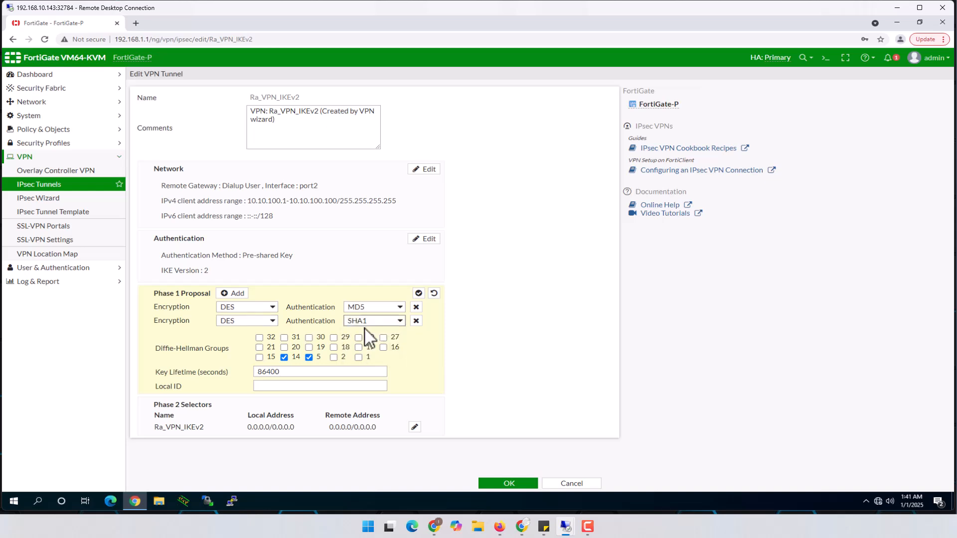
left_click(309, 357)
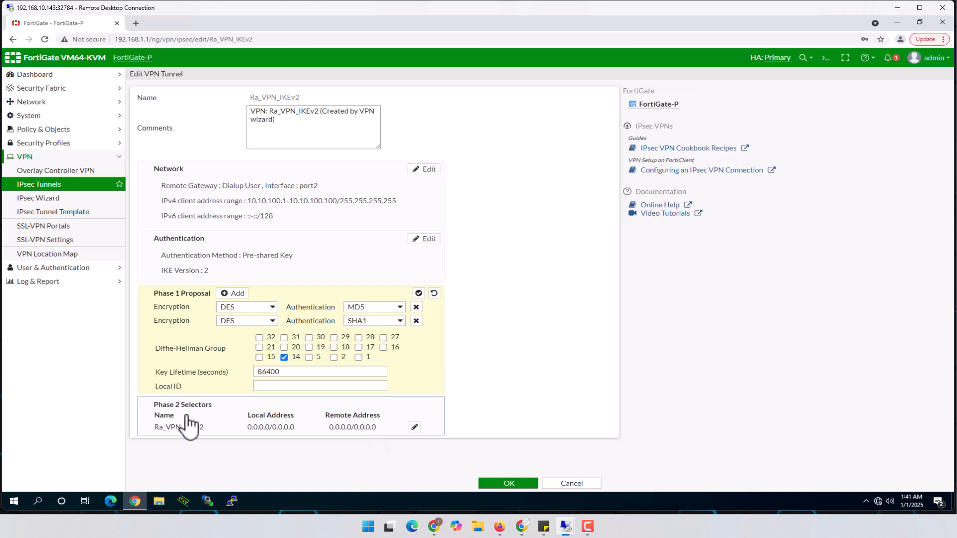
Step: In the Phase 2 advanced settings, uncheck Diffie-Hellman group 5 leaving group 14, and save the tunnel
left_click(414, 427)
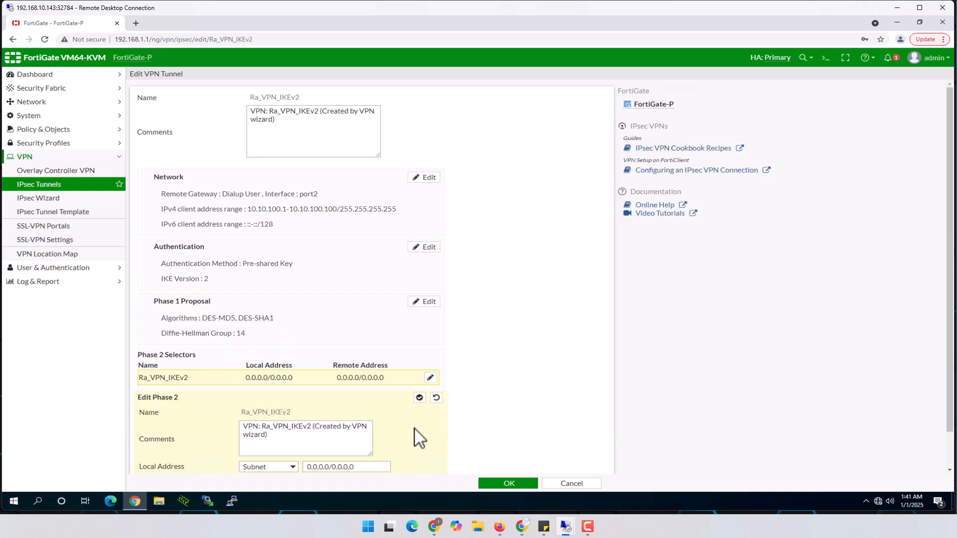
scroll(406, 410, "down", 1)
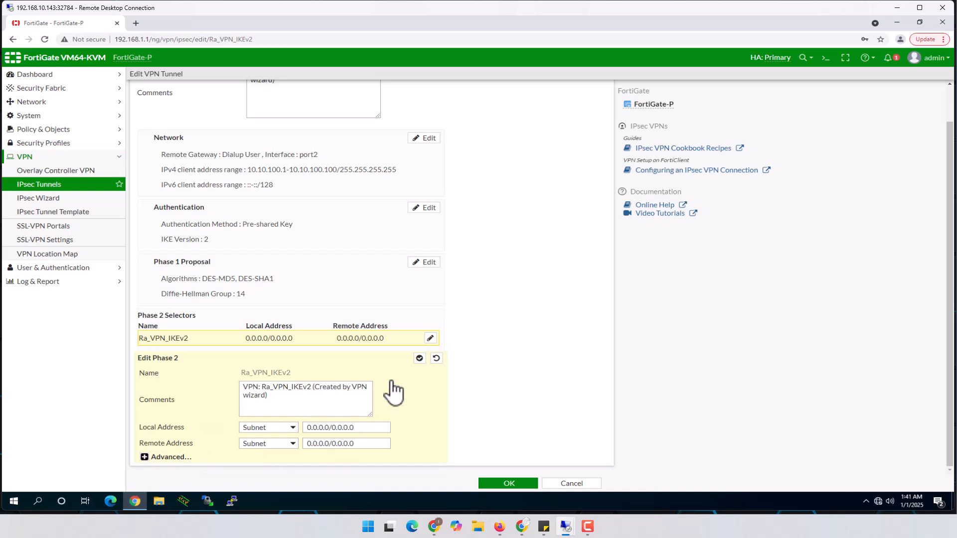
left_click(144, 457)
scroll(237, 442, "down", 4)
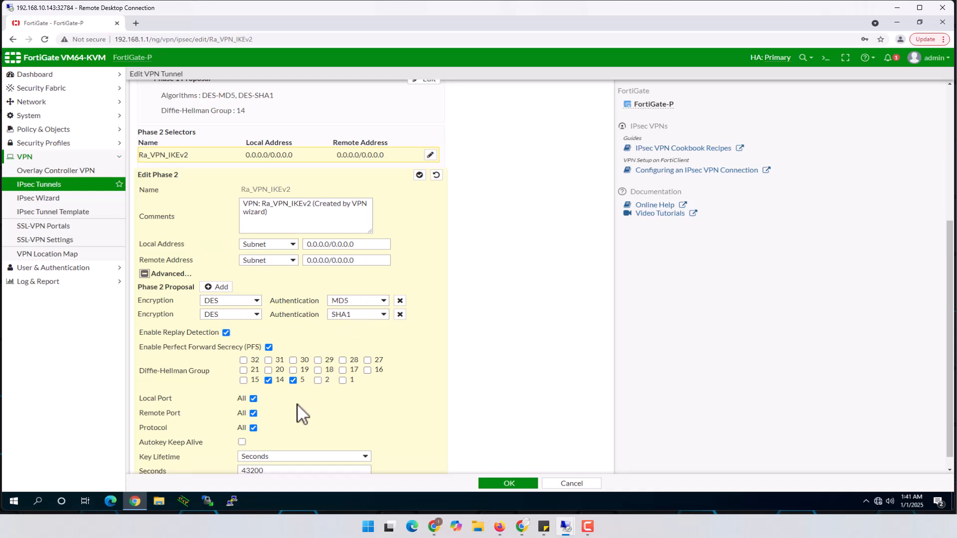
left_click(293, 380)
scroll(404, 402, "down", 1)
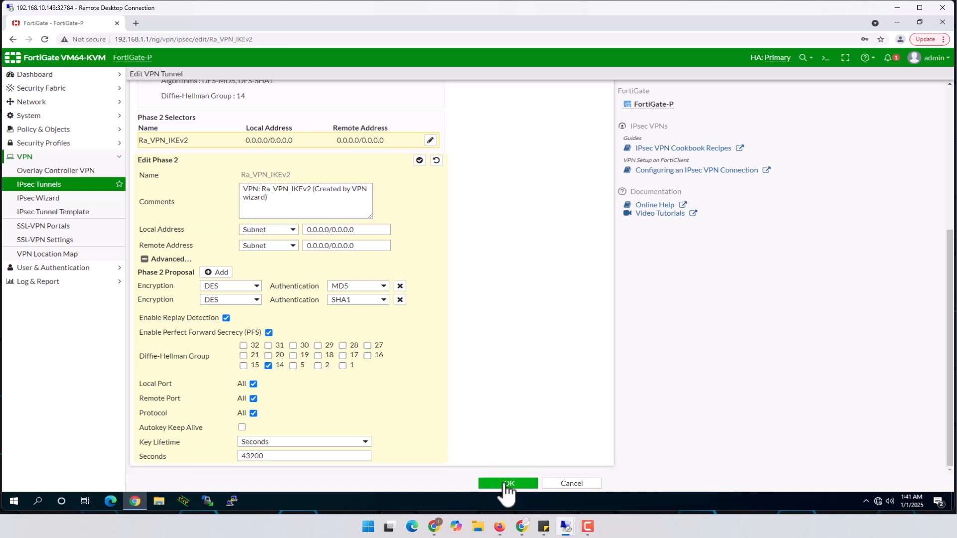
left_click(508, 484)
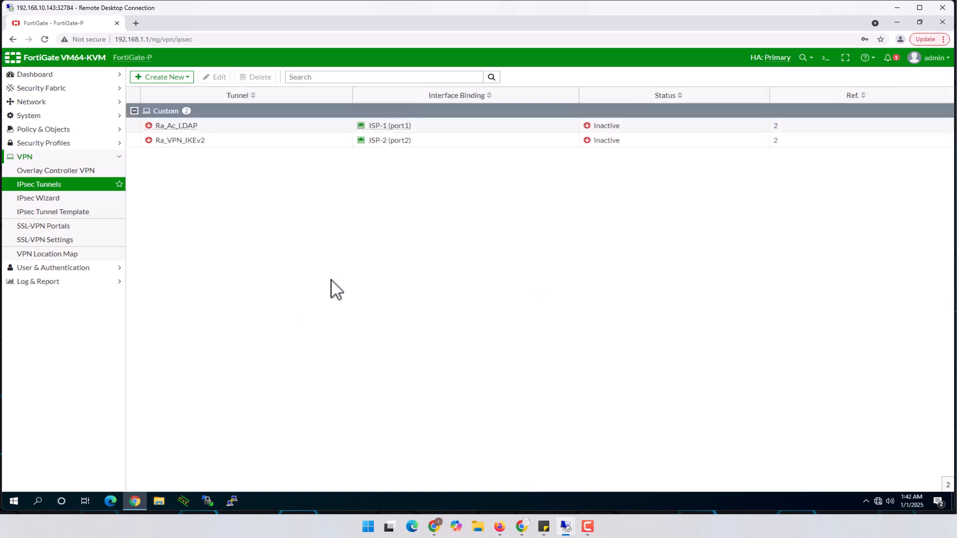
Step: Open the Ra_VPN_IKEv2 tunnel for editing and launch the CLI Console from the top bar
left_click_drag(191, 141, 219, 86)
left_click(218, 78)
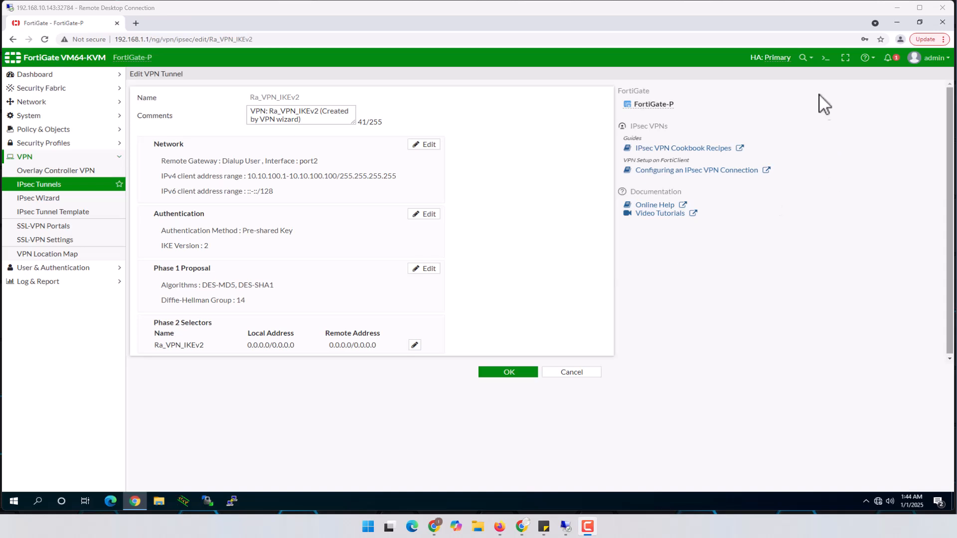
left_click(825, 58)
left_click(825, 58)
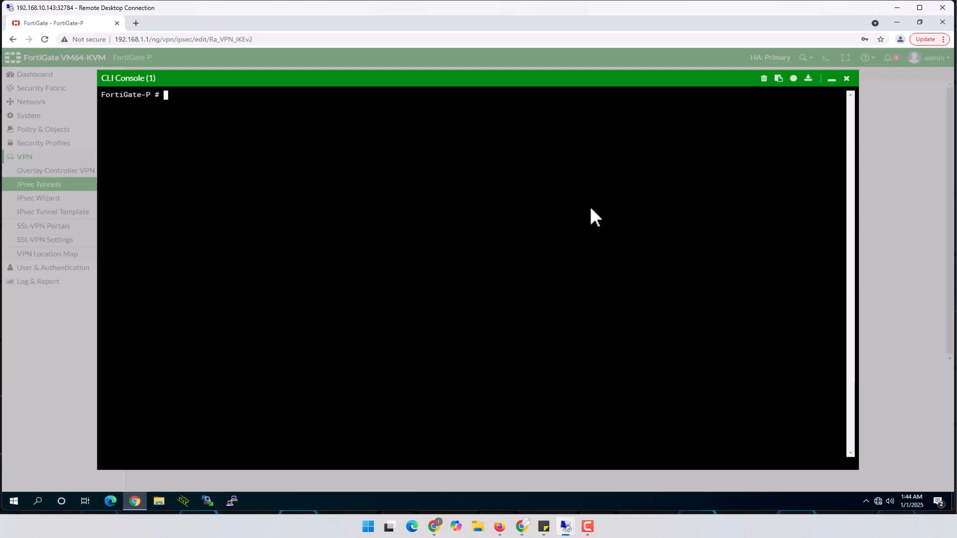
Step: Enter config vpn ipsec phase1-interface and edit the Ra_VPN_IKEv2 tunnel
type("config vpn ipsec ?")
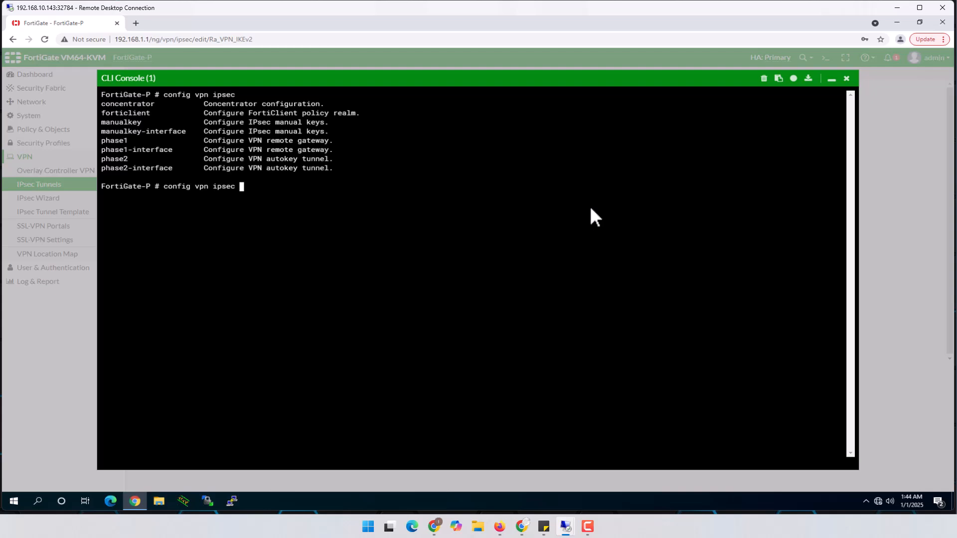
type("phase1-")
key("Tab")
key("Return")
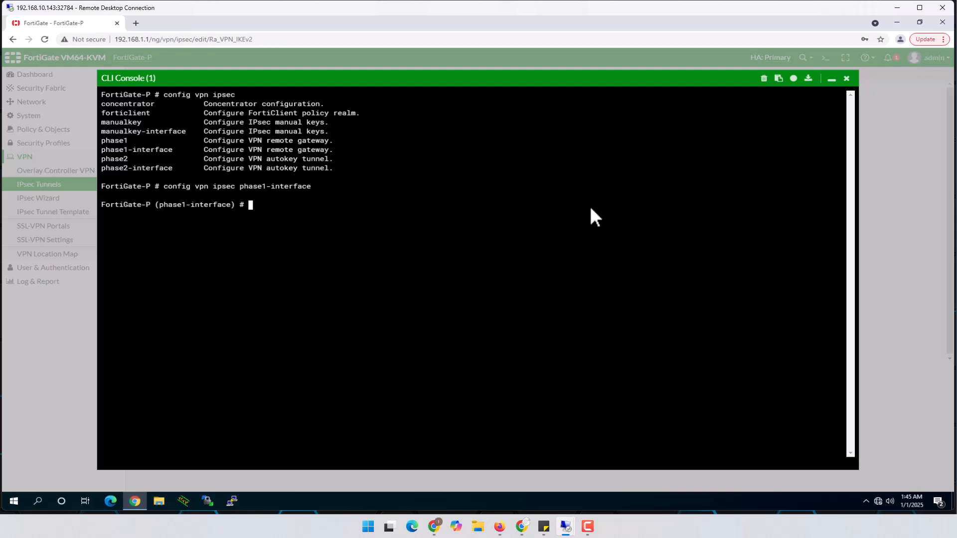
key("question")
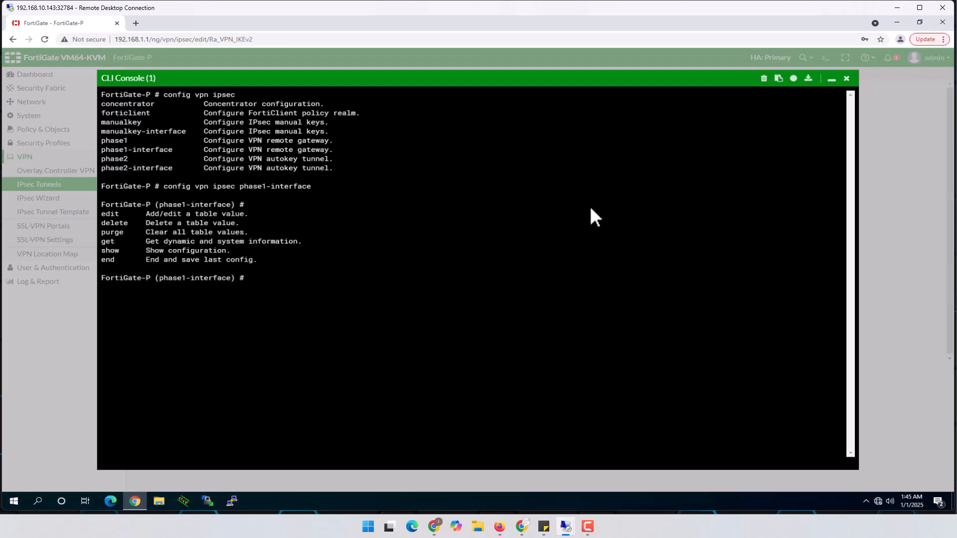
type("edit")
key("question")
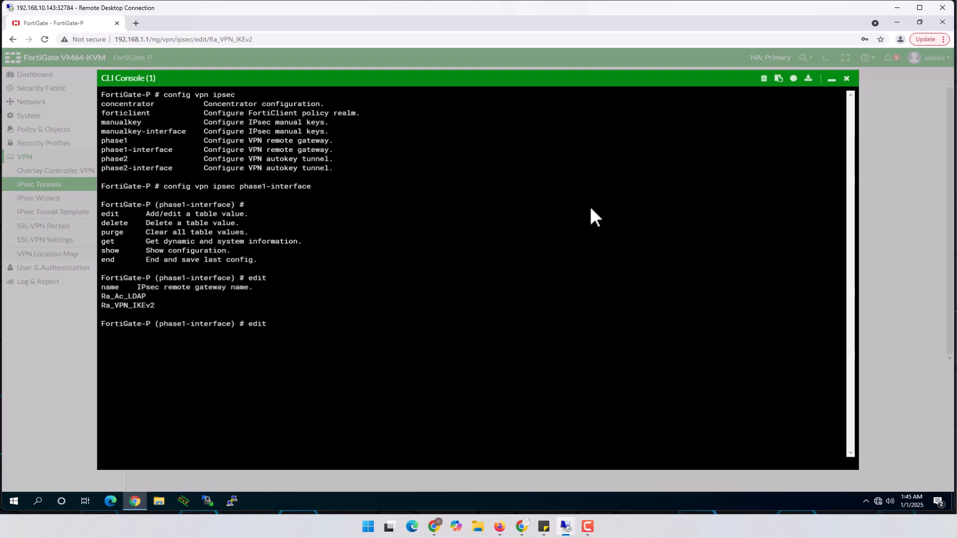
type("Ra")
key("Tab")
key("Tab")
key("Return")
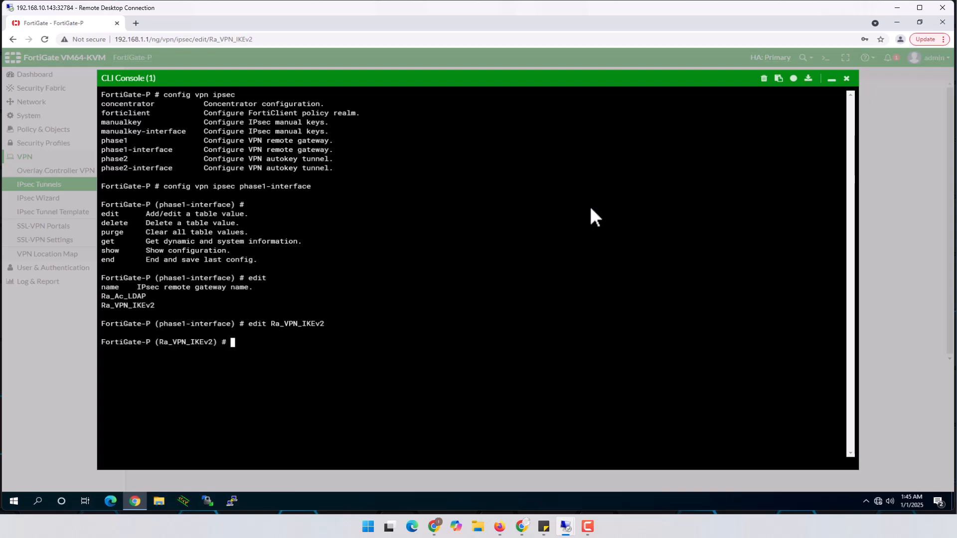
Step: List the available options for the set eap command
type("set ")
type("en")
key("Tab")
key("BackSpace")
key("BackSpace")
key("BackSpace")
key("BackSpace")
key("BackSpace")
key("BackSpace")
key("BackSpace")
key("BackSpace")
key("BackSpace")
key("BackSpace")
key("BackSpace")
key("BackSpace")
key("BackSpace")
key("BackSpace")
key("BackSpace")
key("BackSpace")
key("BackSpace")
type("eap")
key("question")
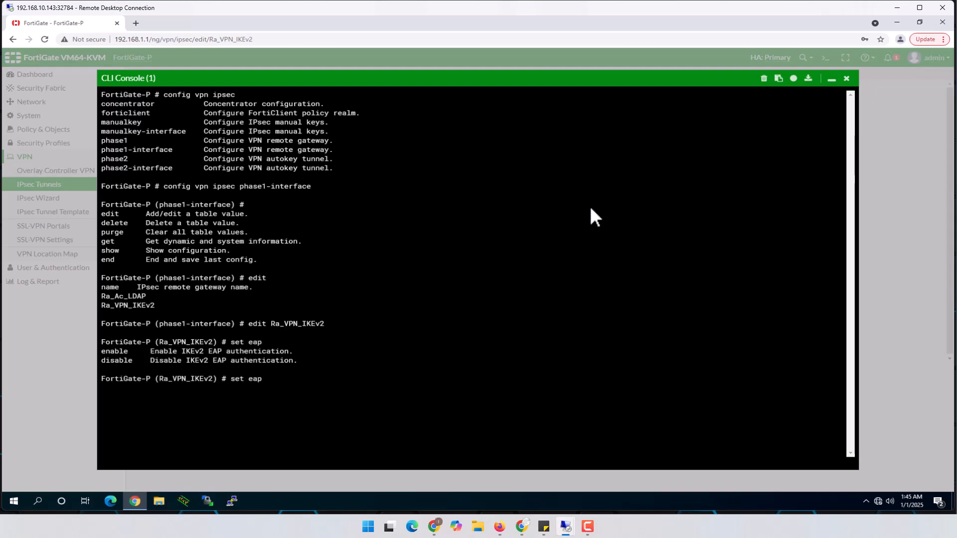
Step: Run set eap enable and set eap-identity send-request, then list all phase1 settings with set ?
type("enable")
key("Return")
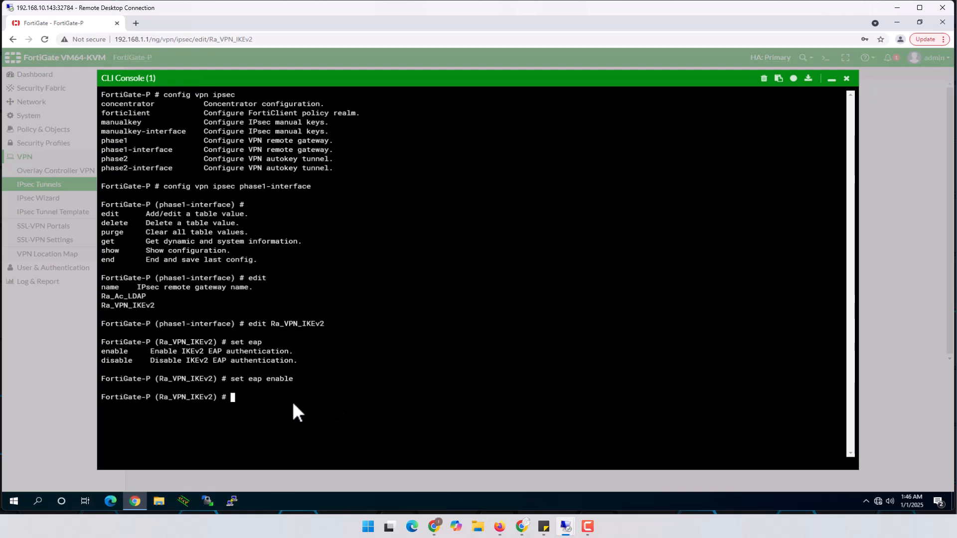
type("set e")
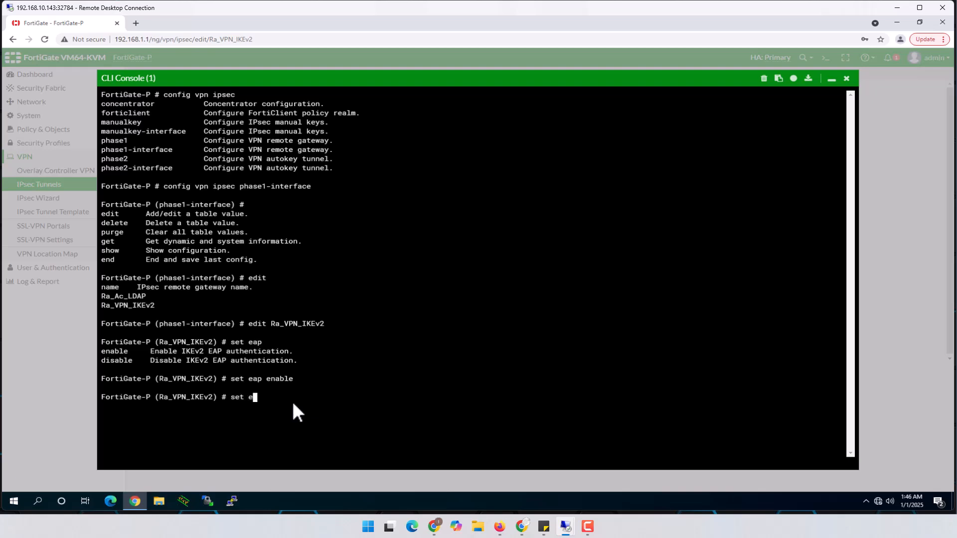
key("Tab")
key("BackSpace")
key("BackSpace")
key("BackSpace")
key("BackSpace")
key("BackSpace")
key("BackSpace")
key("BackSpace")
key("BackSpace")
key("BackSpace")
key("BackSpace")
key("BackSpace")
key("BackSpace")
key("BackSpace")
key("BackSpace")
key("BackSpace")
key("BackSpace")
key("BackSpace")
key("BackSpace")
key("BackSpace")
key("BackSpace")
type("eap-i")
key("Tab")
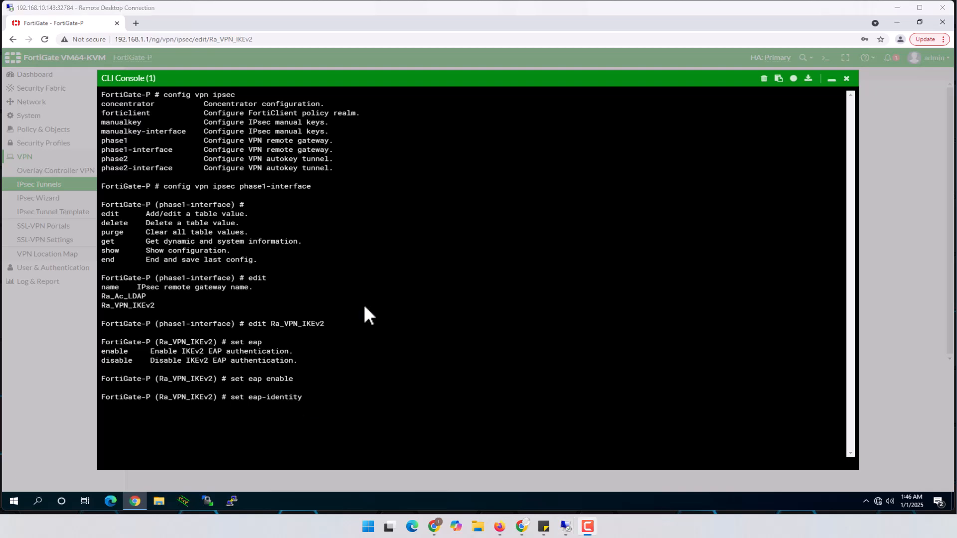
type("send-request")
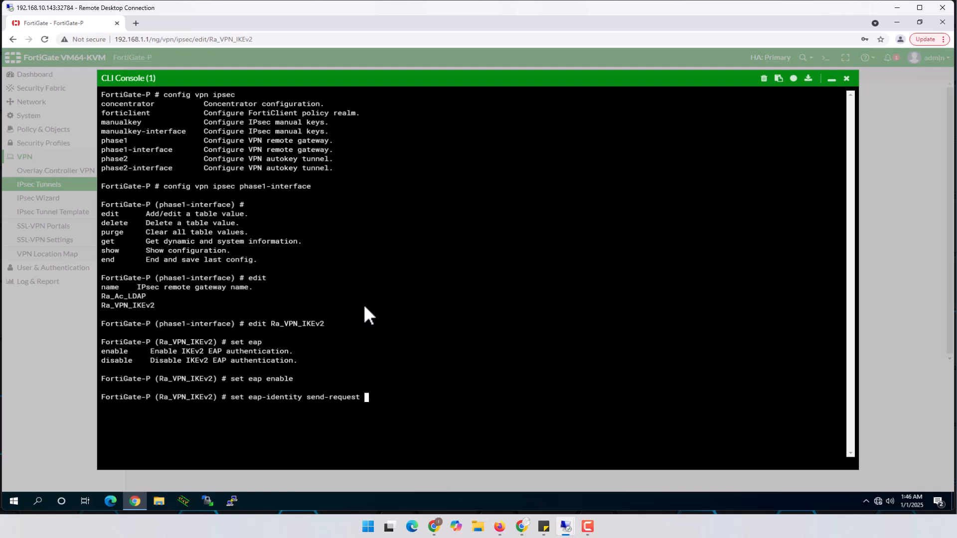
key("Return")
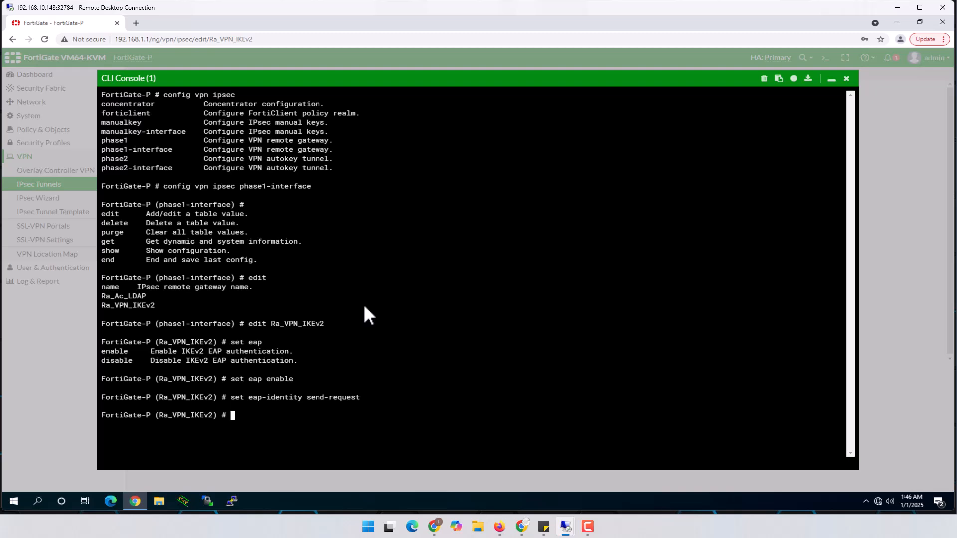
type("set")
key("question")
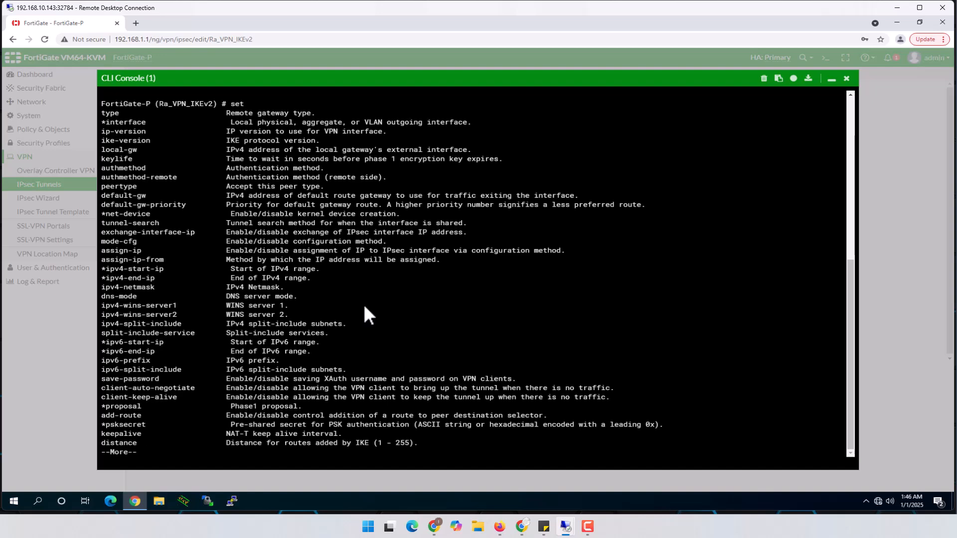
Step: Find the authusrgrp setting and list the user groups available for it
key("space")
type("authmethod")
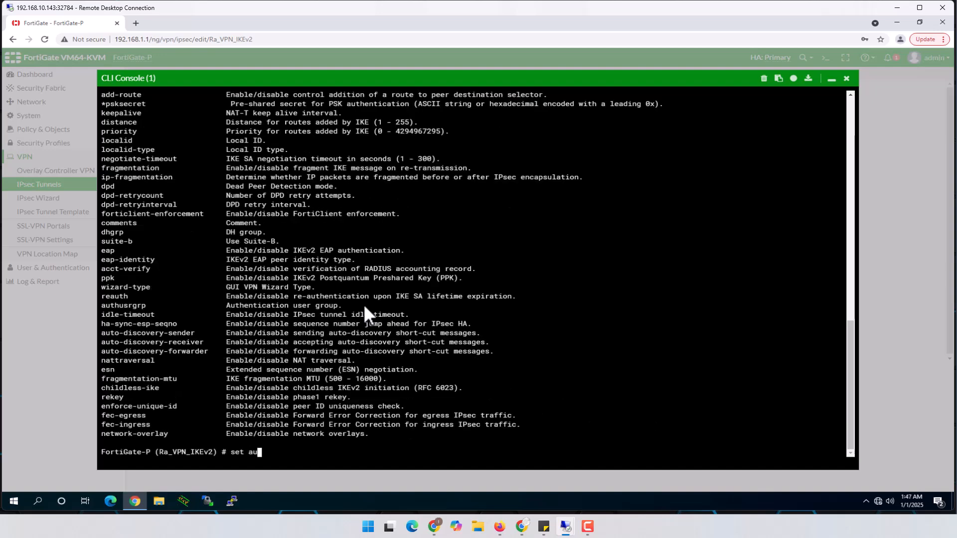
key("Tab")
key("Tab")
key("Up")
key("Down")
key("question")
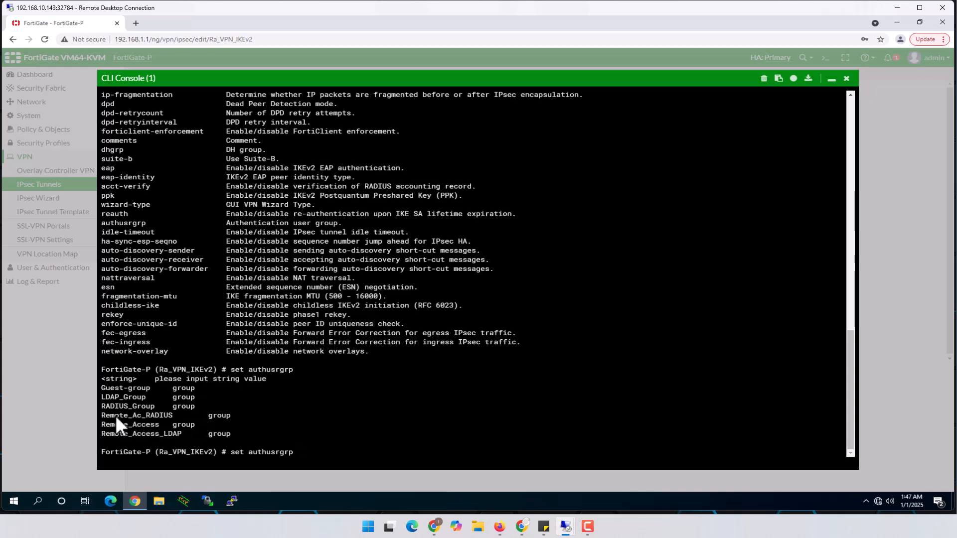
Step: Set authusrgrp to Remote_Ac_RADIUS, commit with end, and retype config vpn ipsec phase1-interface
left_click_drag(104, 415, 151, 415)
type("Remo")
key("Tab")
key("Tab")
key("Tab")
key("Tab")
key("Return")
type("end")
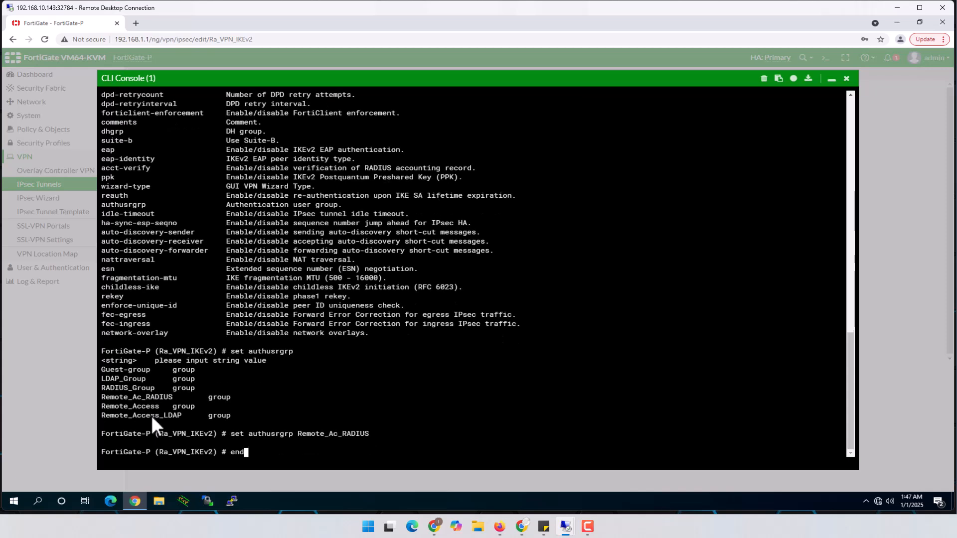
key("Return")
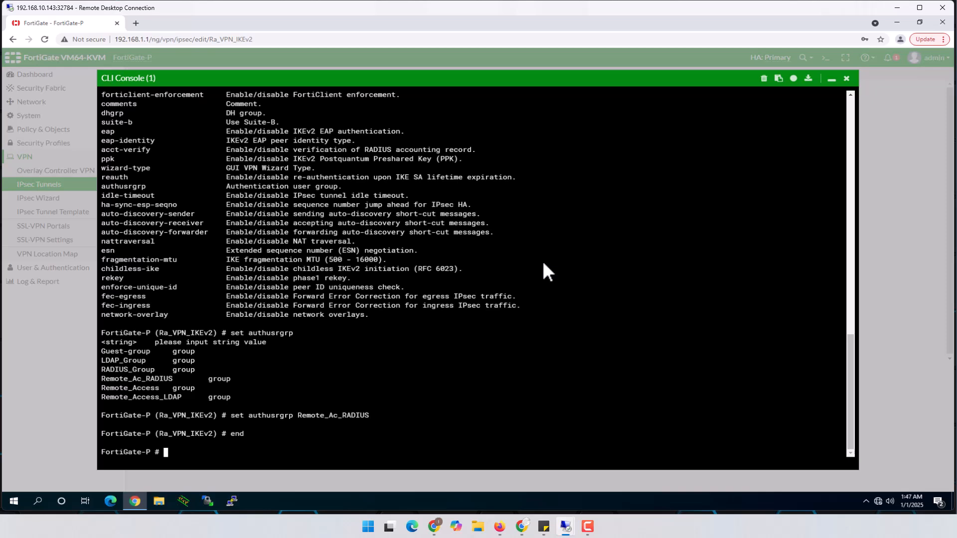
type("config vpn ipsec phase1-interface")
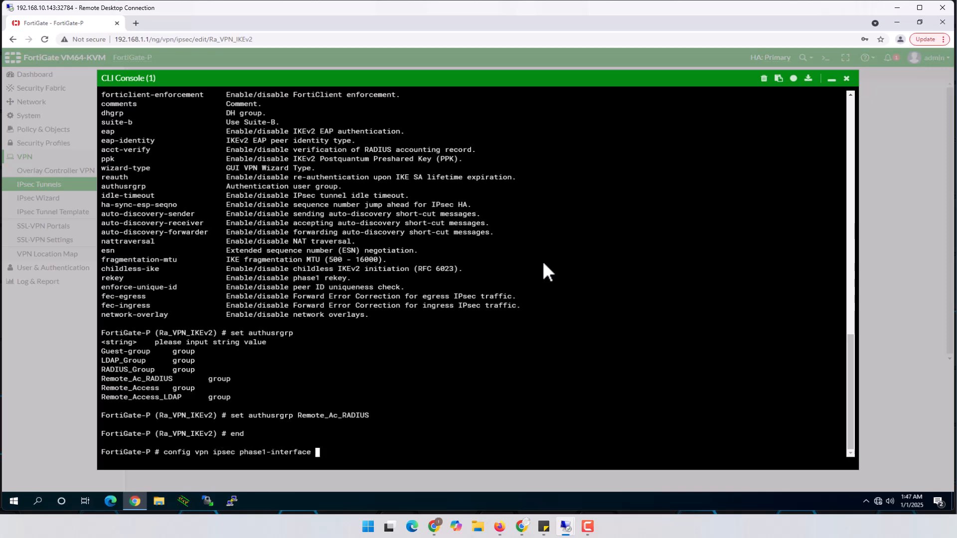
Step: Run show in phase1-interface to check Ra_VPN_IKEv2's IKEv2, EAP send-request and Remote_Ac_RADIUS settings
key("Return")
type("show")
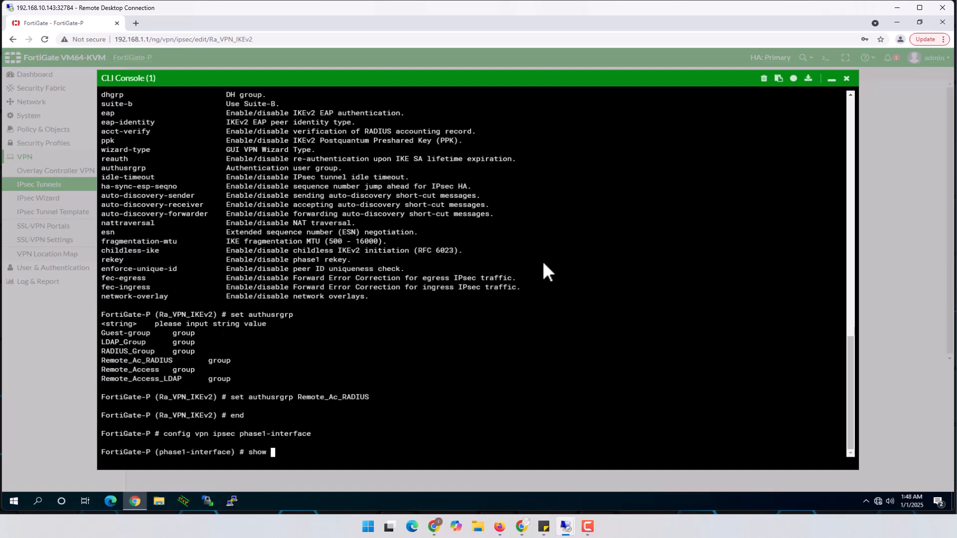
key("Return")
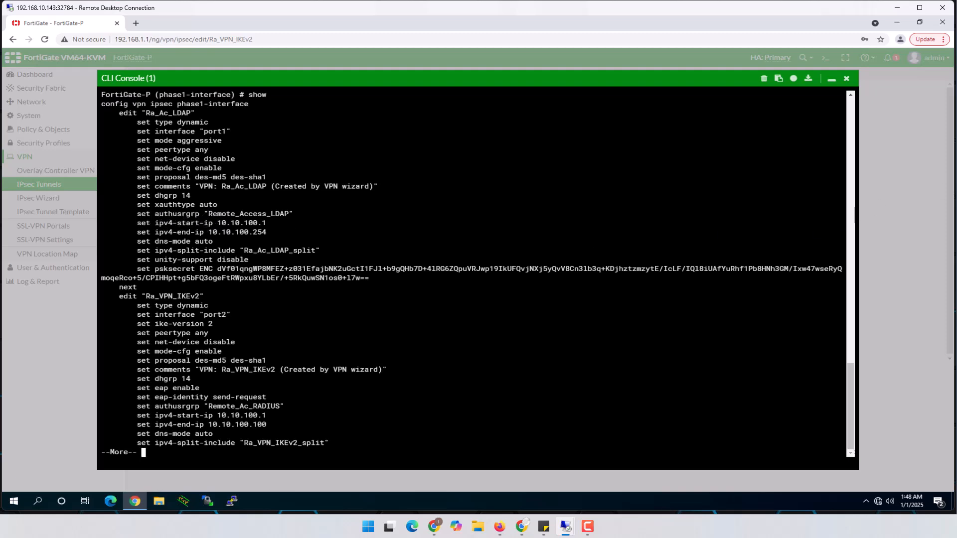
key("q")
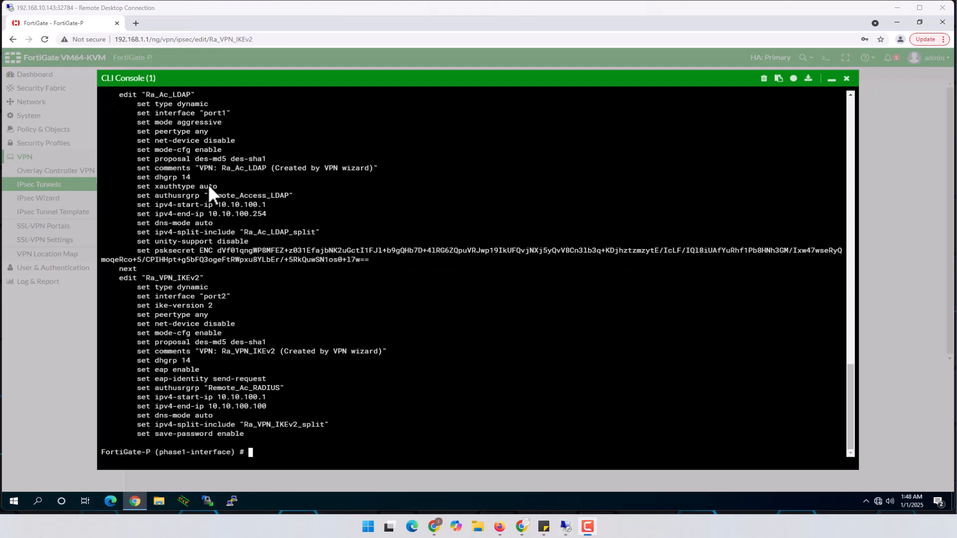
Step: Highlight Ra_VPN_IKEv2's eap, eap-identity and authusrgrp lines in the configuration listing
left_click(153, 187)
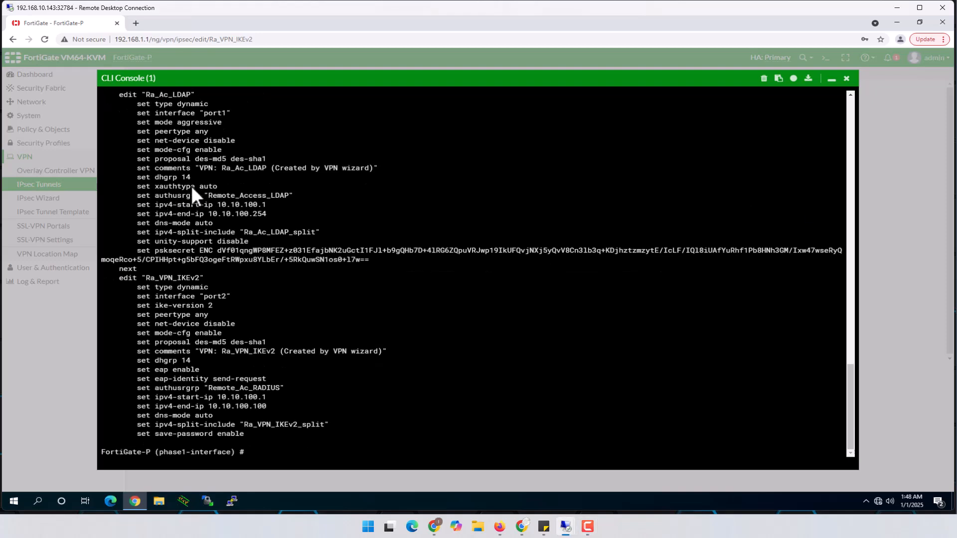
left_click_drag(155, 186, 215, 185)
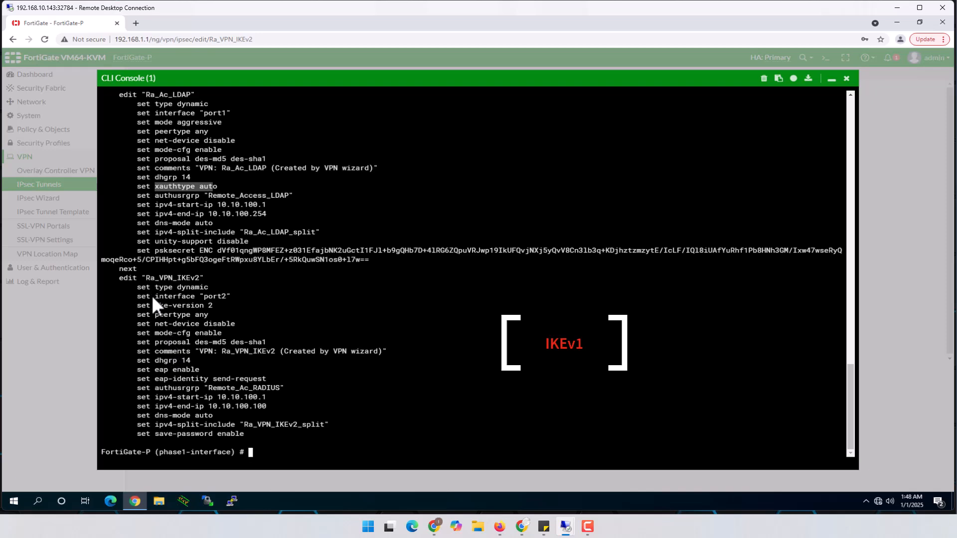
left_click_drag(146, 278, 199, 277)
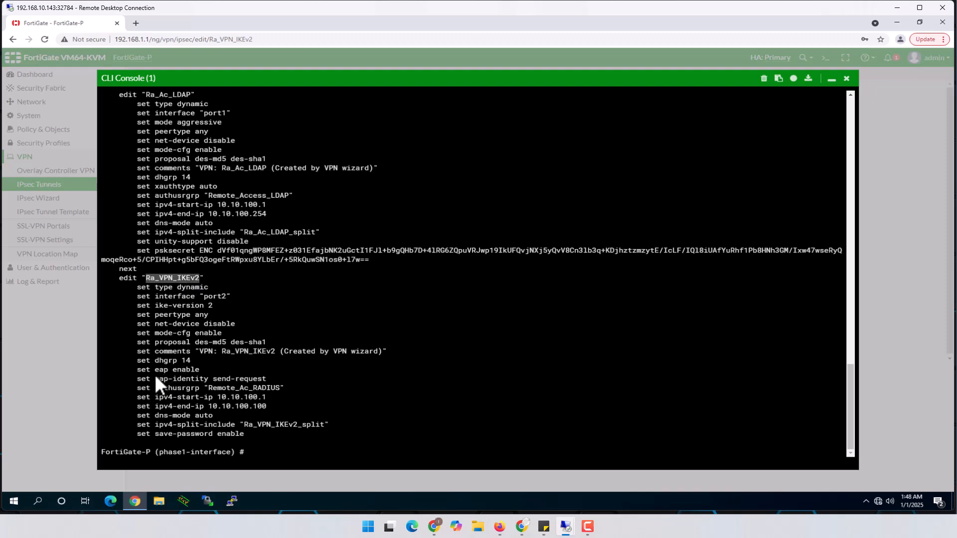
left_click_drag(137, 370, 268, 380)
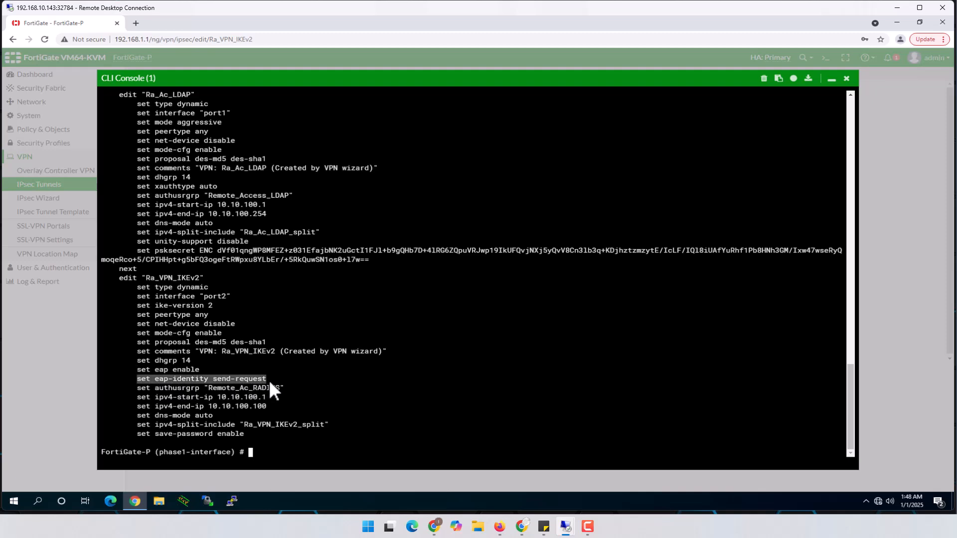
left_click_drag(137, 389, 283, 387)
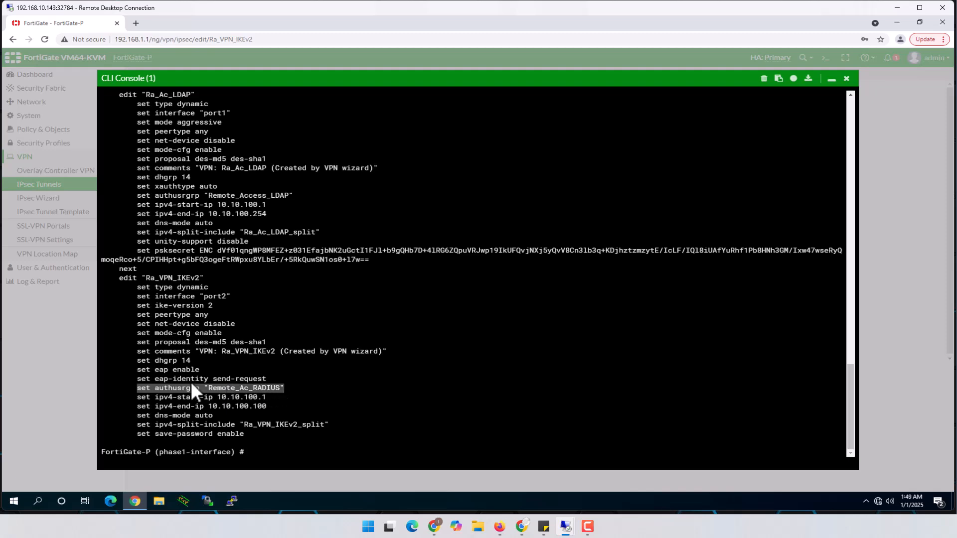
left_click_drag(137, 371, 295, 388)
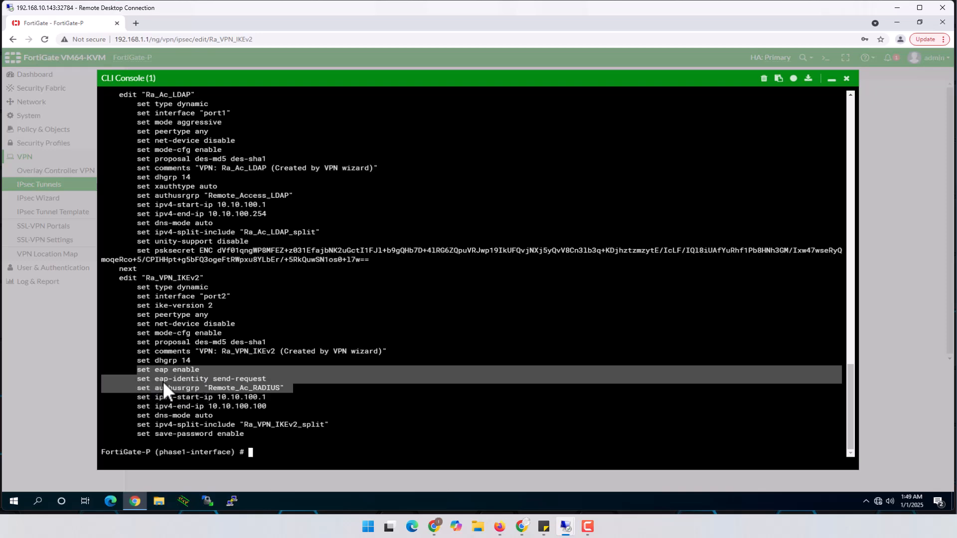
left_click(138, 379)
left_click_drag(136, 379, 290, 387)
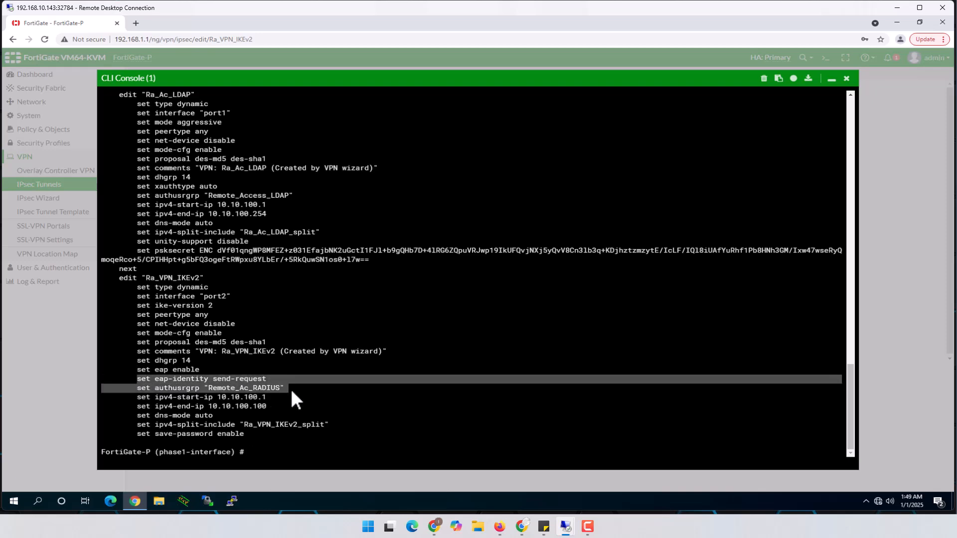
Step: Exit the phase1-interface config, close the CLI Console and confirm the tunnel editor with OK
type("end")
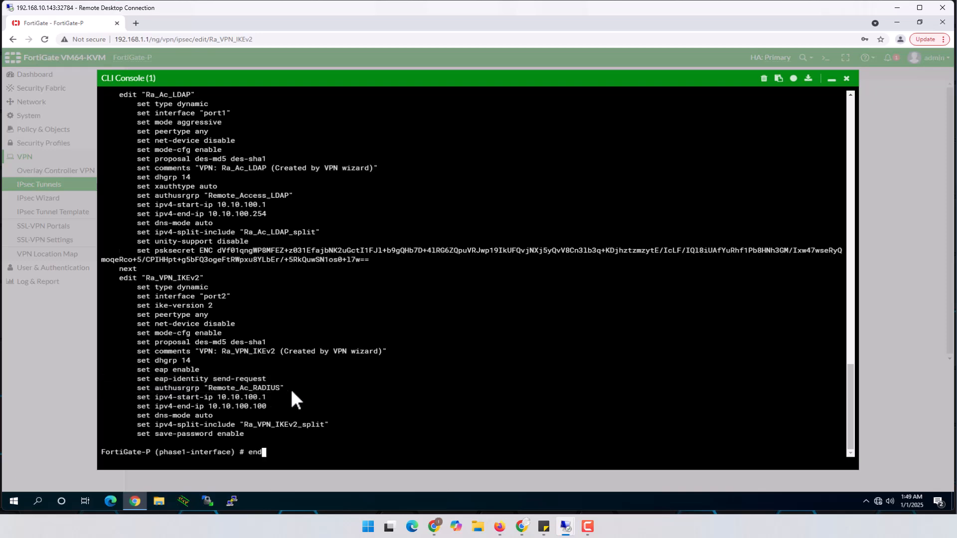
key("Return")
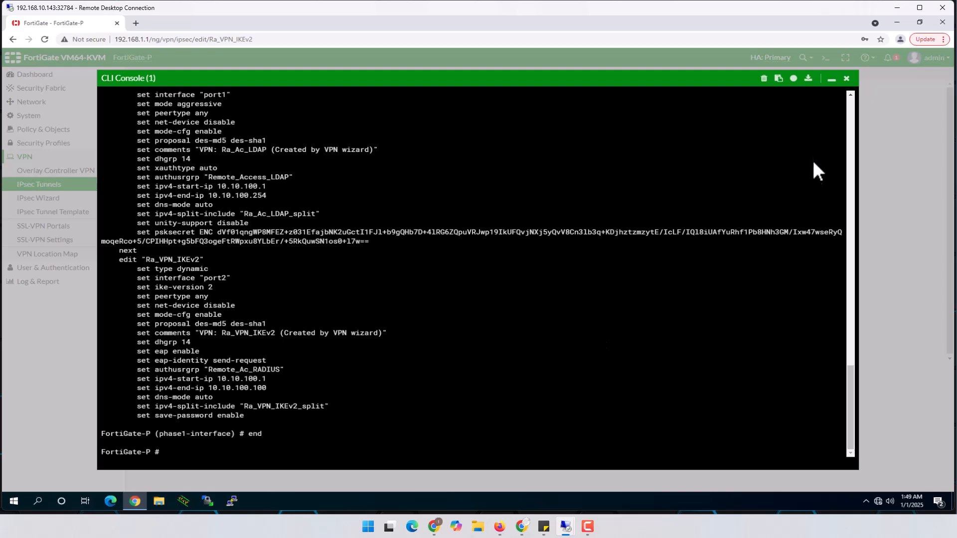
left_click(847, 79)
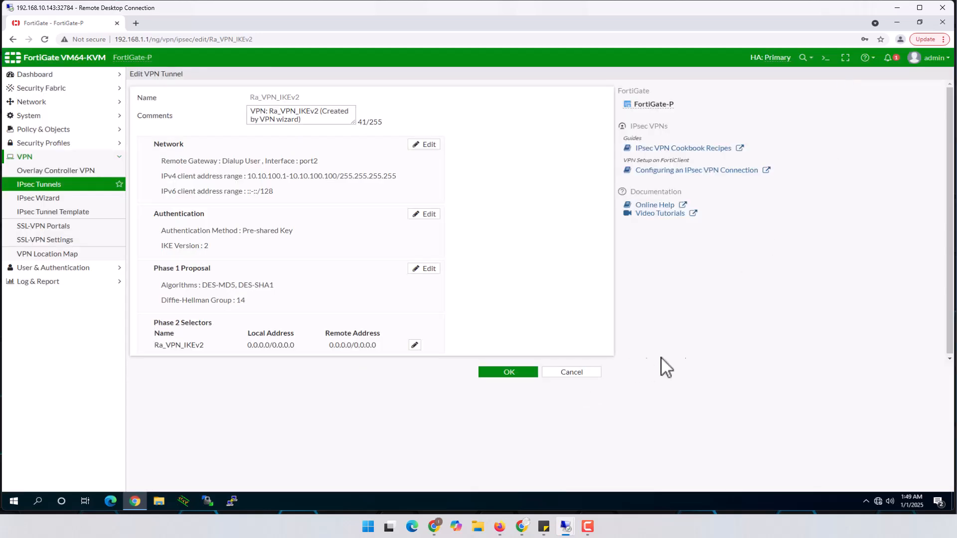
left_click(517, 372)
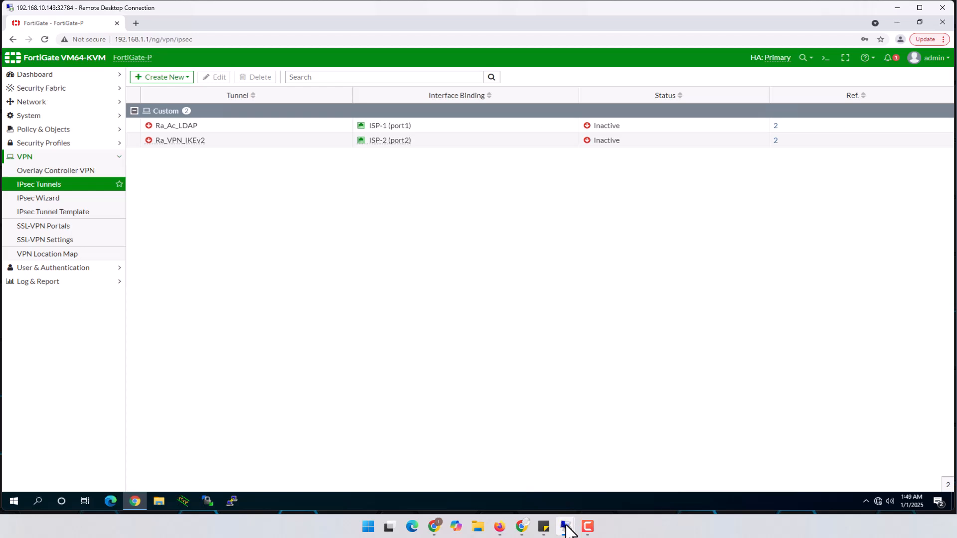
Step: Switch to the client's 32782 RDP session, dismiss the update notice and launch FortiClient VPN
mouse_move(568, 530)
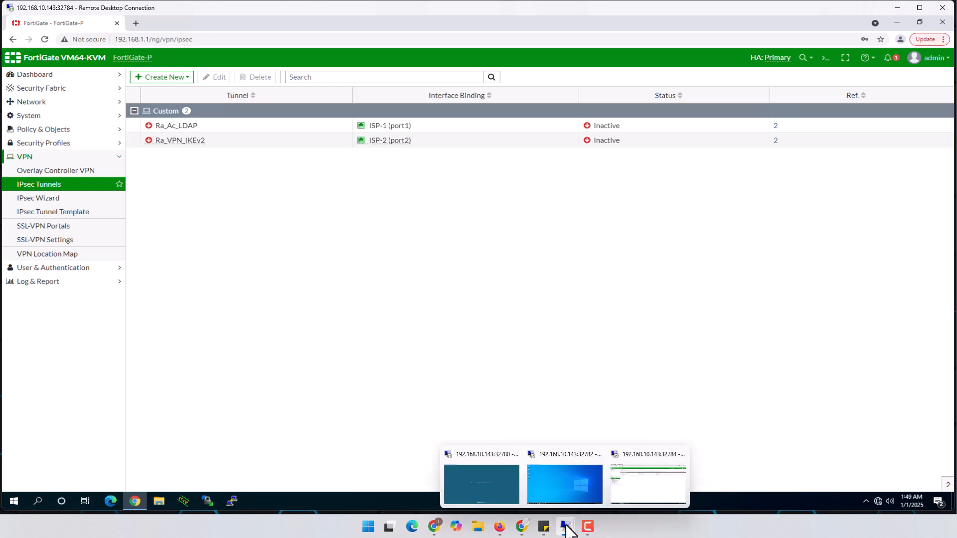
left_click(559, 486)
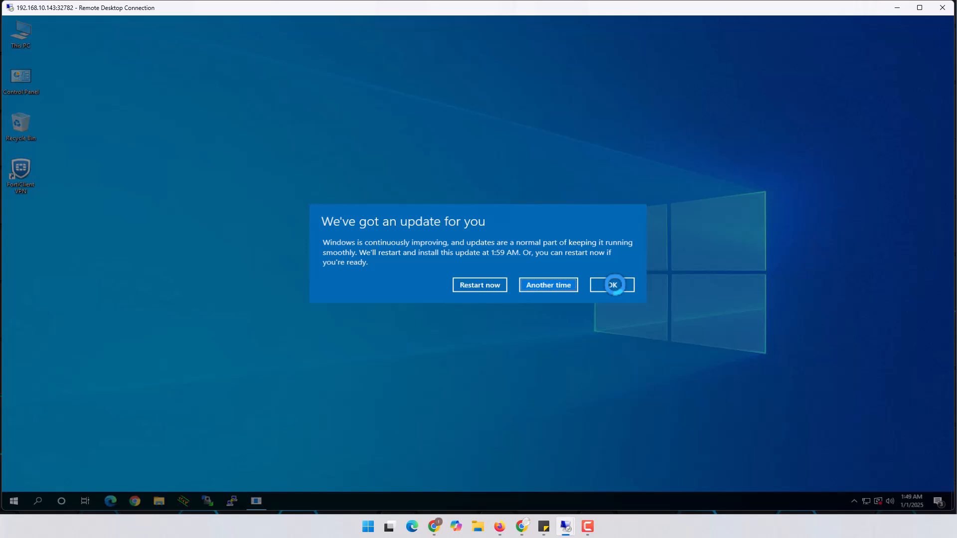
left_click(614, 285)
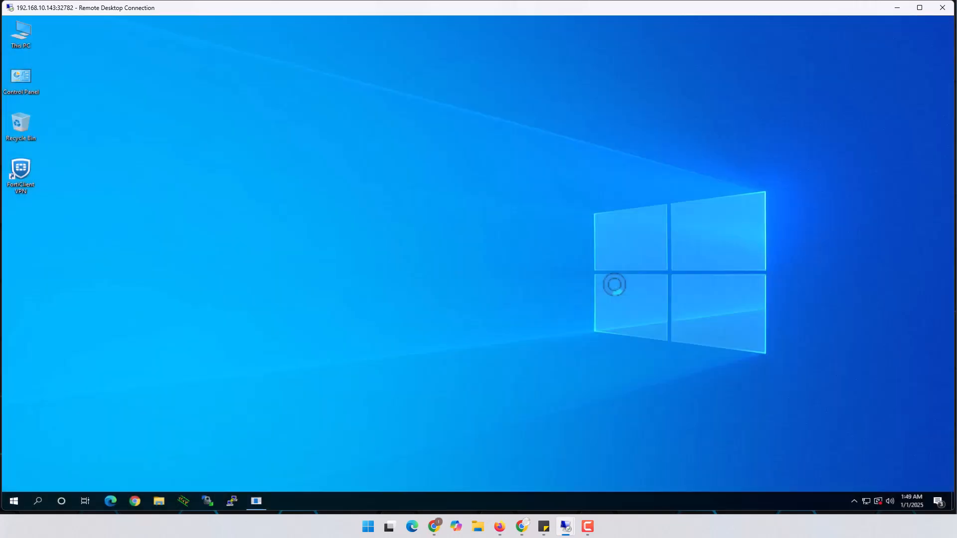
left_click(19, 168)
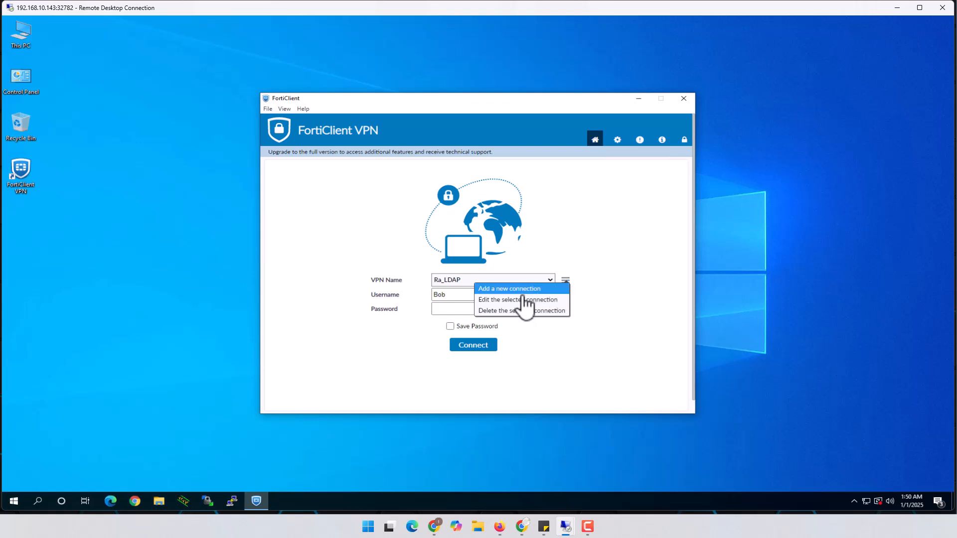
Step: Add a new IPsec VPN connection named Ra_VPN_IKEv2 with remote gateway 172.16.20.2
left_click(506, 290)
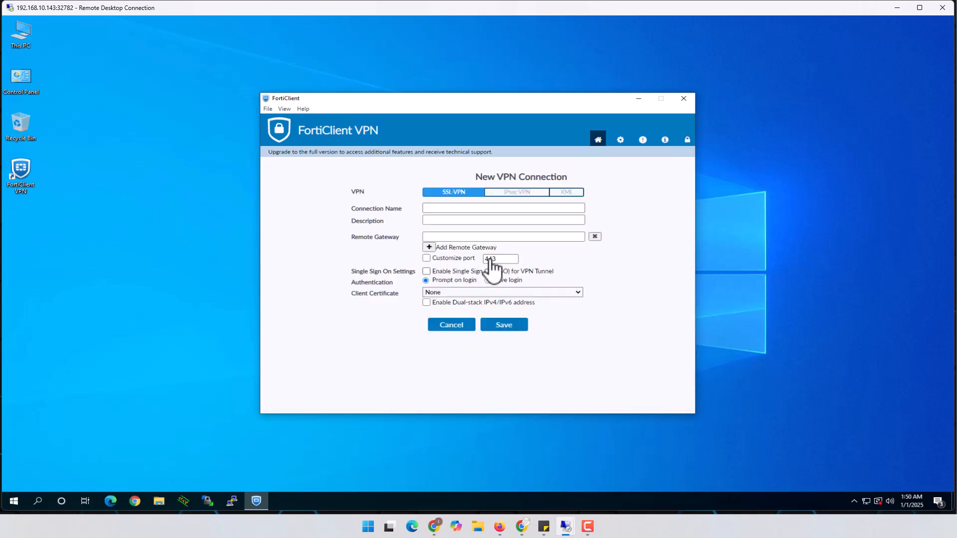
left_click(520, 193)
left_click(464, 208)
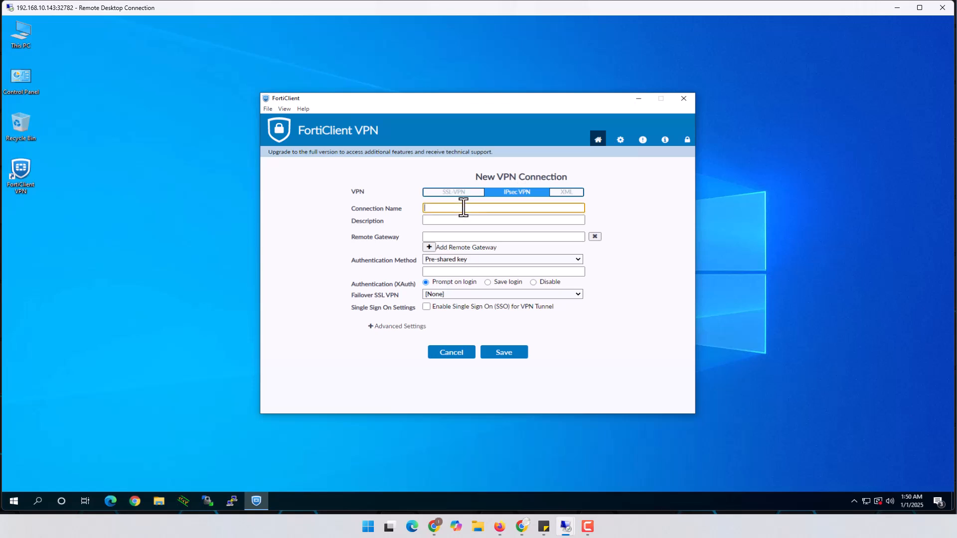
type("Ra_VPN_IKEv2")
left_click_drag(494, 205, 425, 205)
left_click(481, 207)
left_click(465, 237)
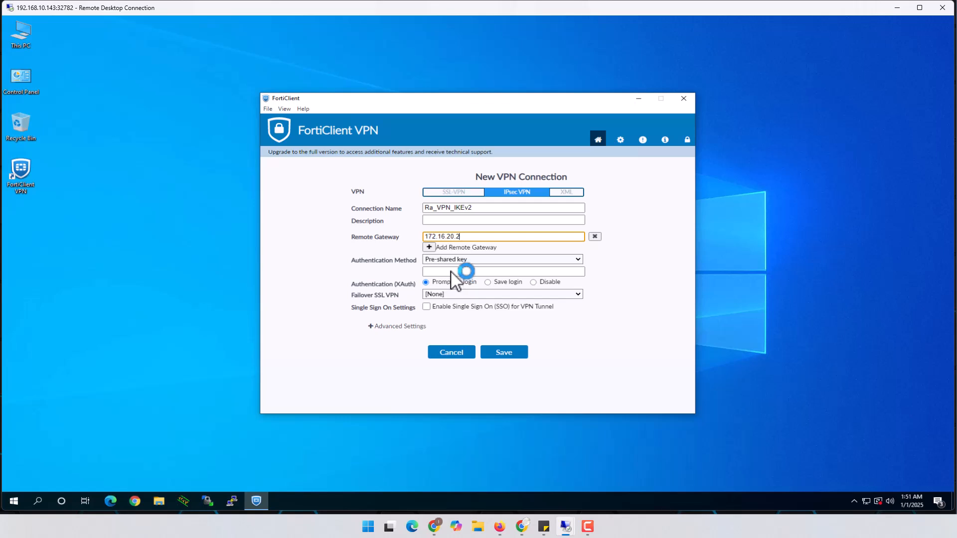
Step: Paste the pre-shared key and choose Save login with the test user's username
left_click(501, 273)
key("ctrl+v")
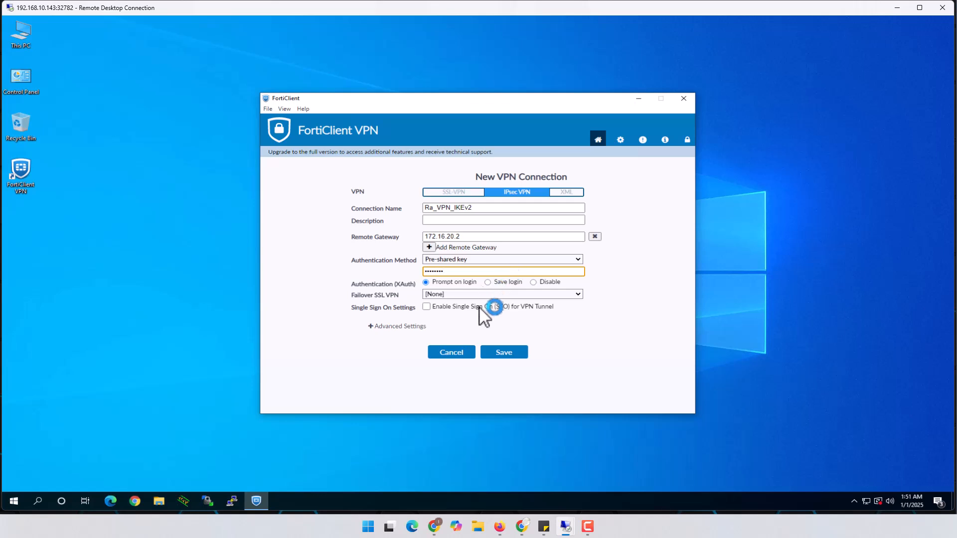
left_click(489, 282)
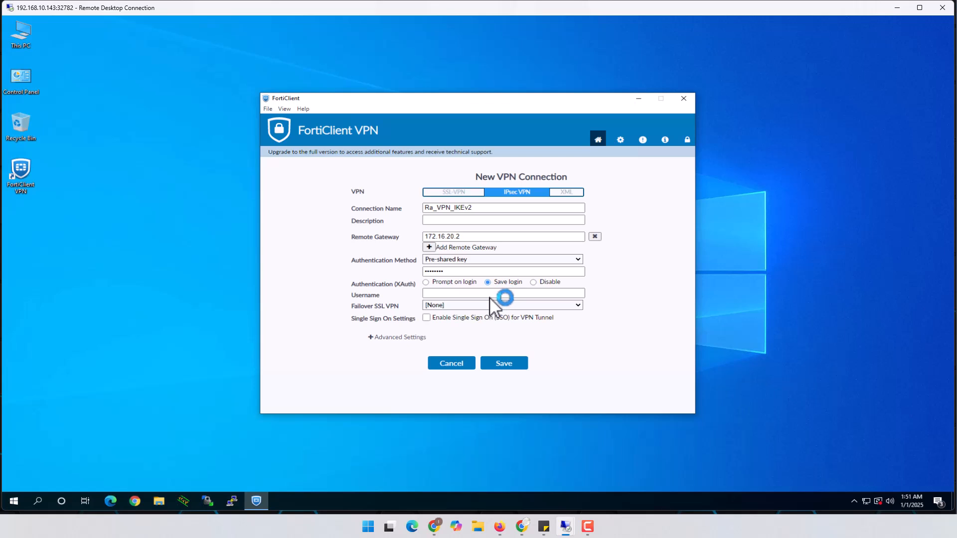
left_click(492, 294)
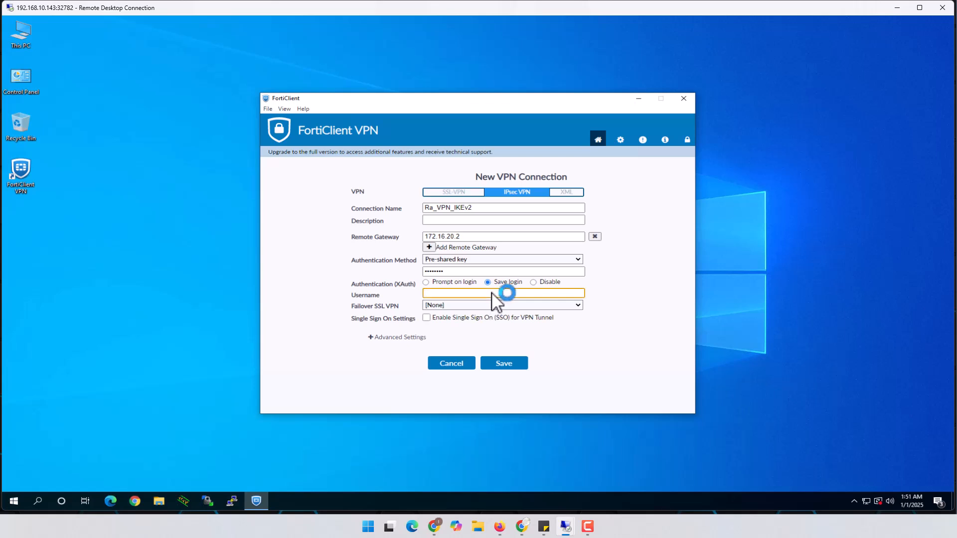
type("bob")
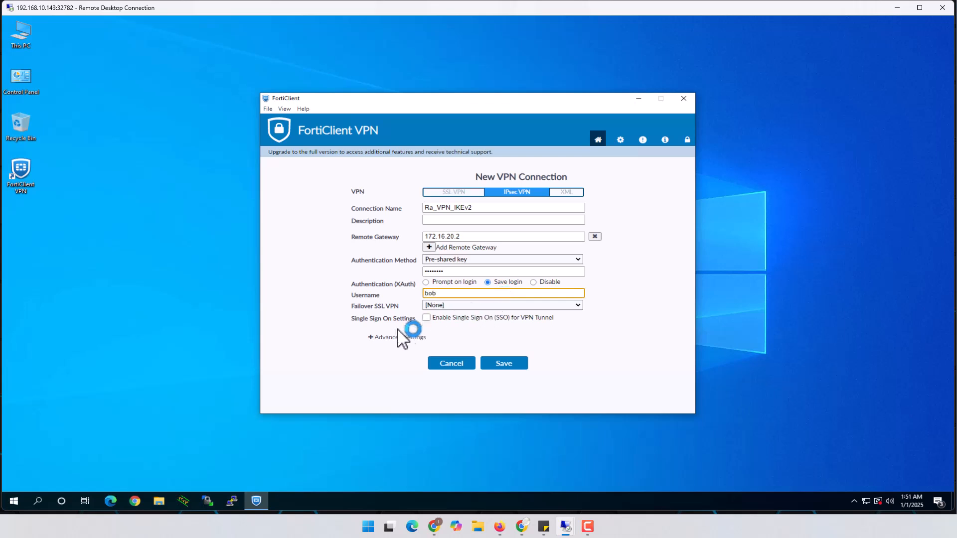
Step: Set IKE Version 2 under Advanced Settings > VPN Settings
left_click(373, 337)
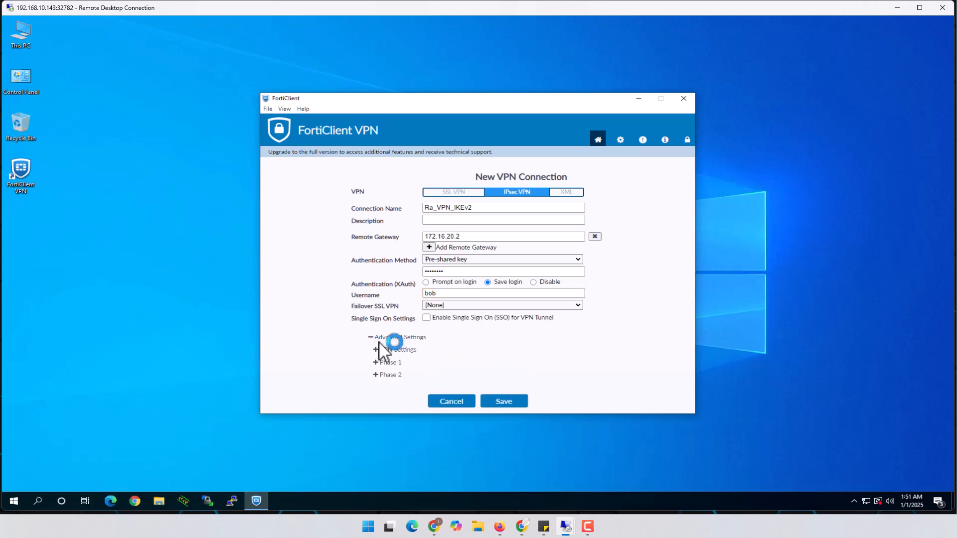
left_click(377, 350)
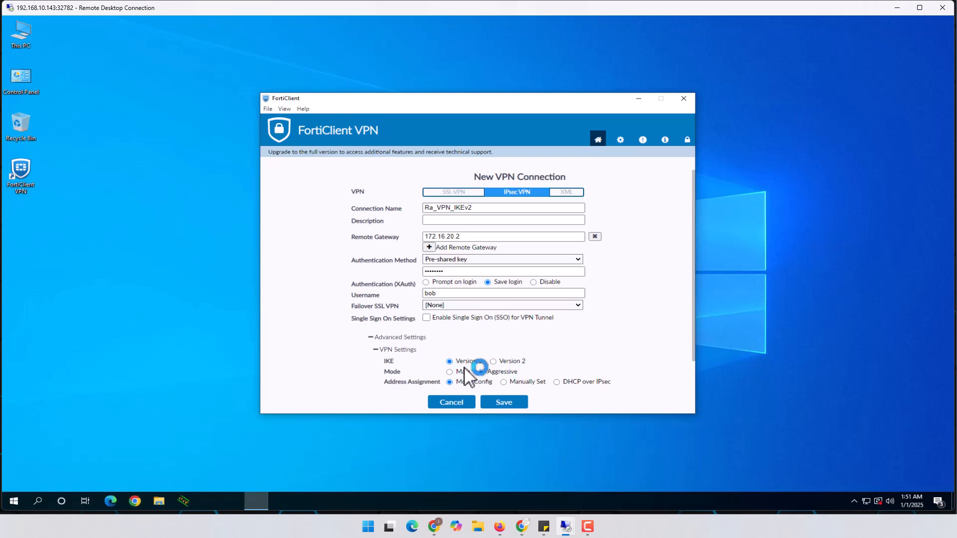
left_click(497, 364)
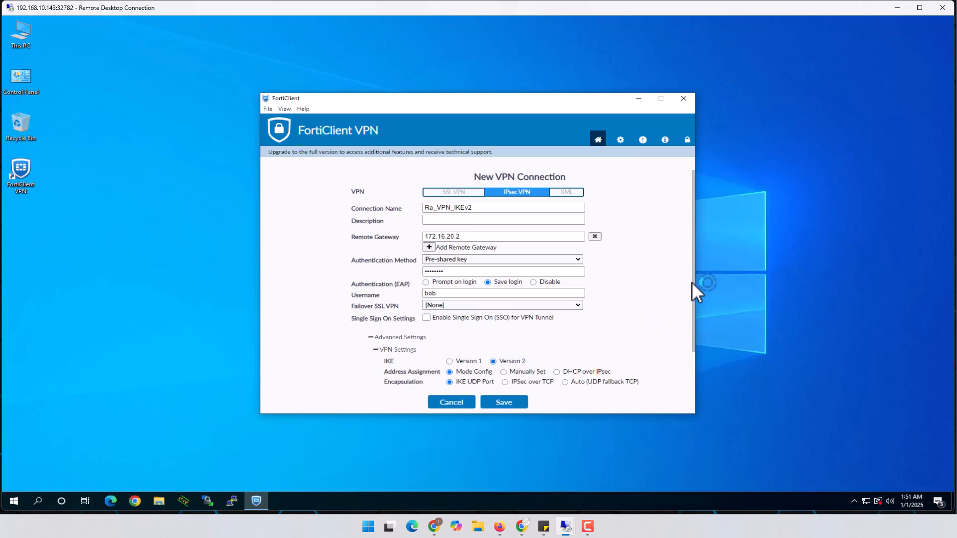
scroll(518, 371, "down", 1)
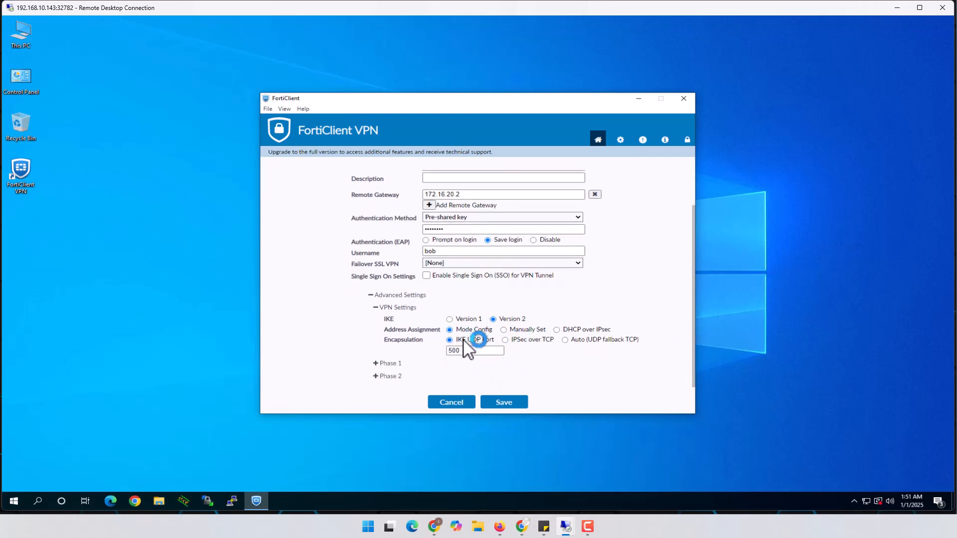
mouse_move(467, 351)
Step: Set the Phase 1 proposals to DES with MD5 and DES with SHA1
left_click(376, 364)
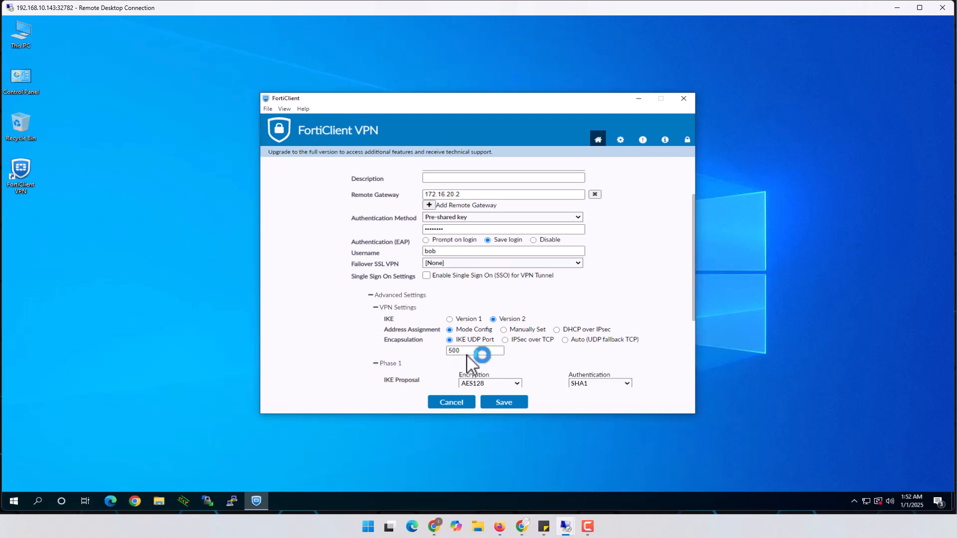
scroll(481, 354, "down", 3)
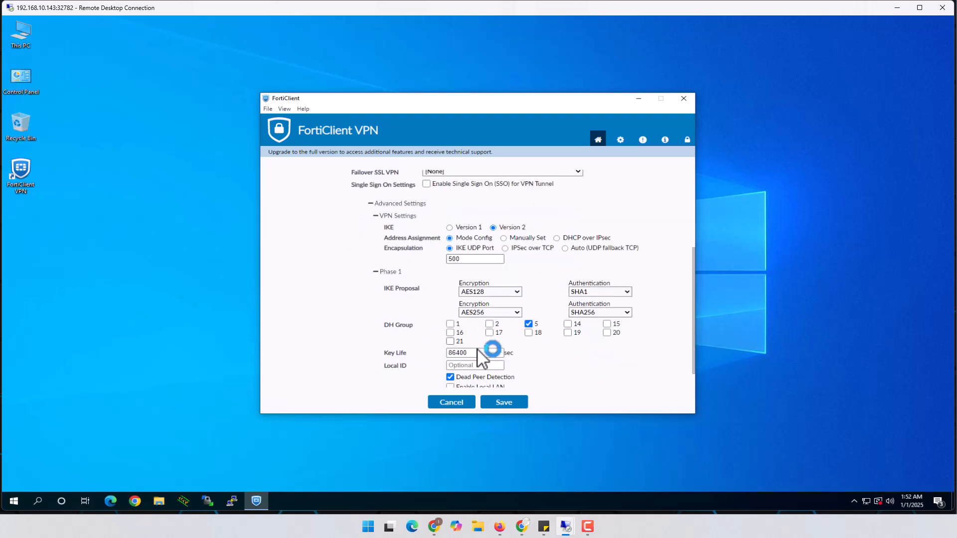
left_click(515, 292)
left_click(472, 301)
left_click(598, 291)
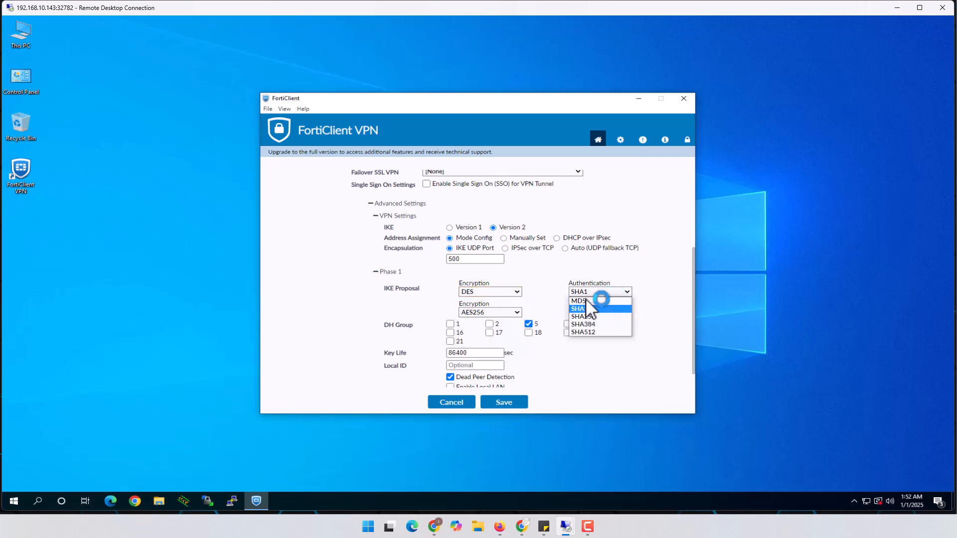
left_click(586, 308)
left_click(519, 312)
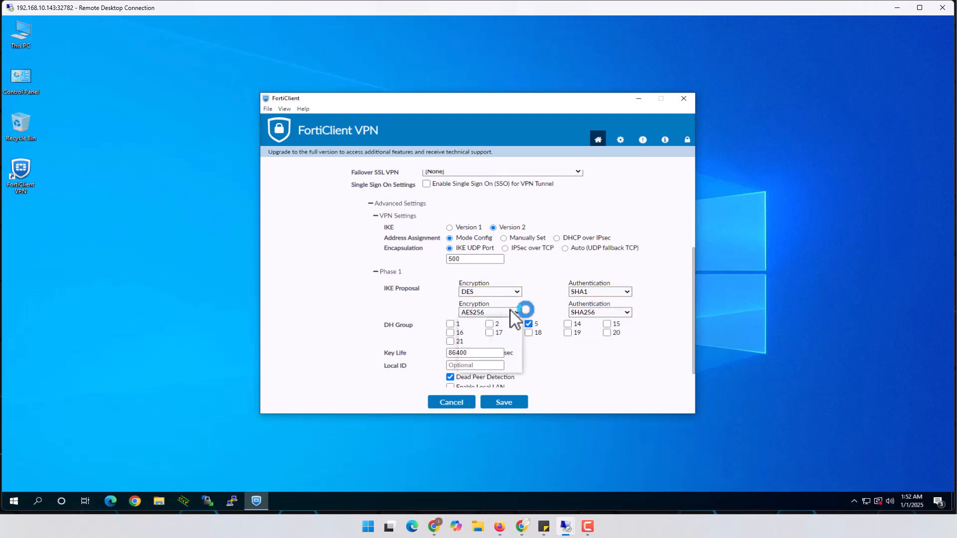
left_click(493, 318)
left_click(604, 314)
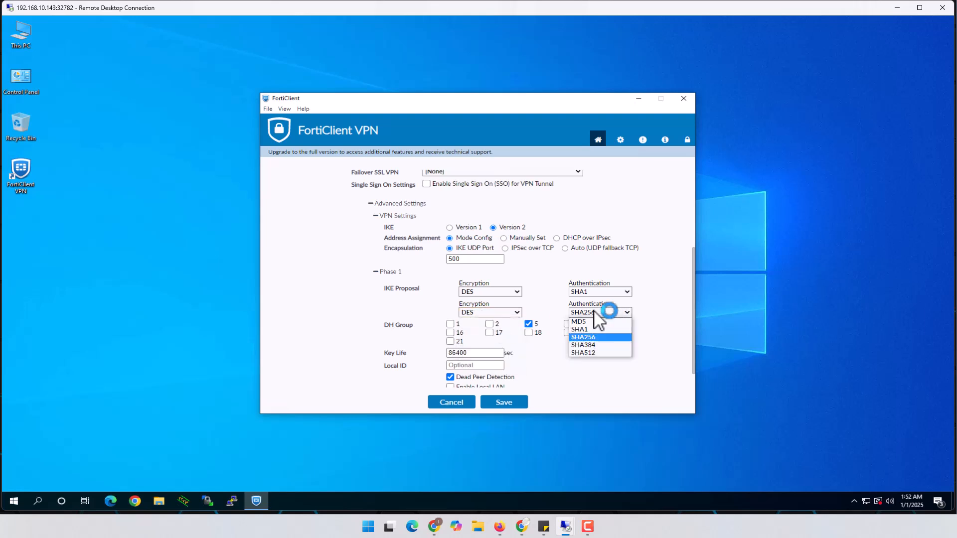
left_click(593, 293)
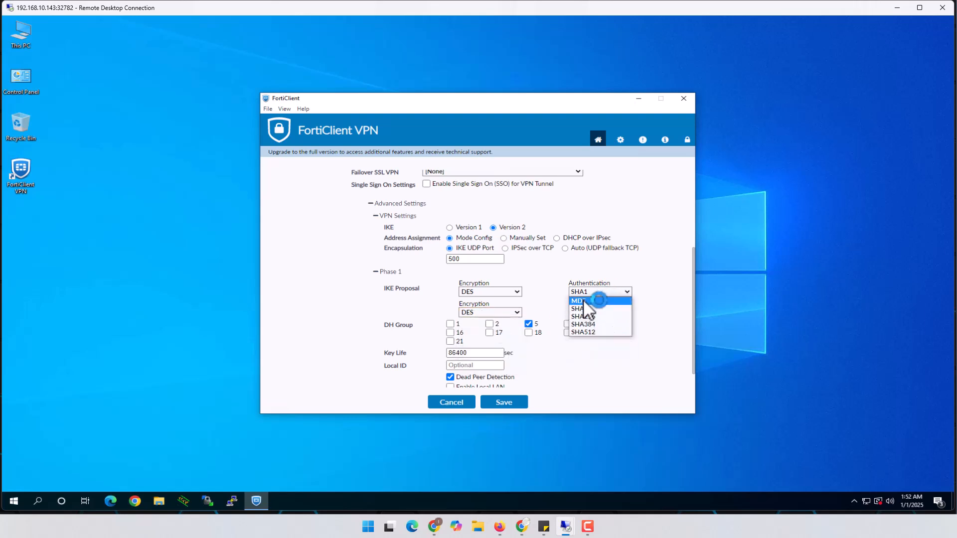
left_click(591, 300)
left_click(595, 313)
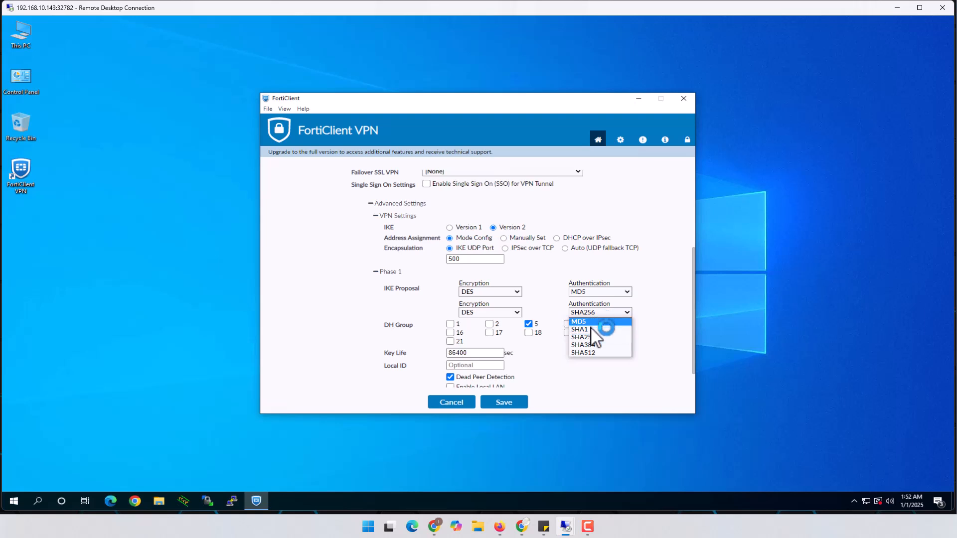
left_click(595, 329)
Step: Uncheck DH group 5 and check DH group 14 so only group 14 remains
left_click(529, 324)
left_click(569, 324)
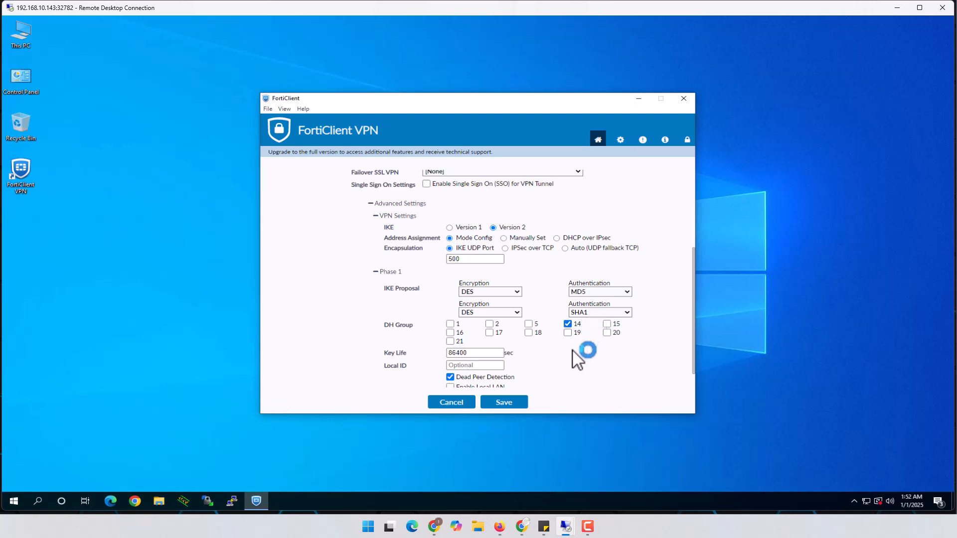
scroll(572, 350, "down", 1)
left_click(381, 376)
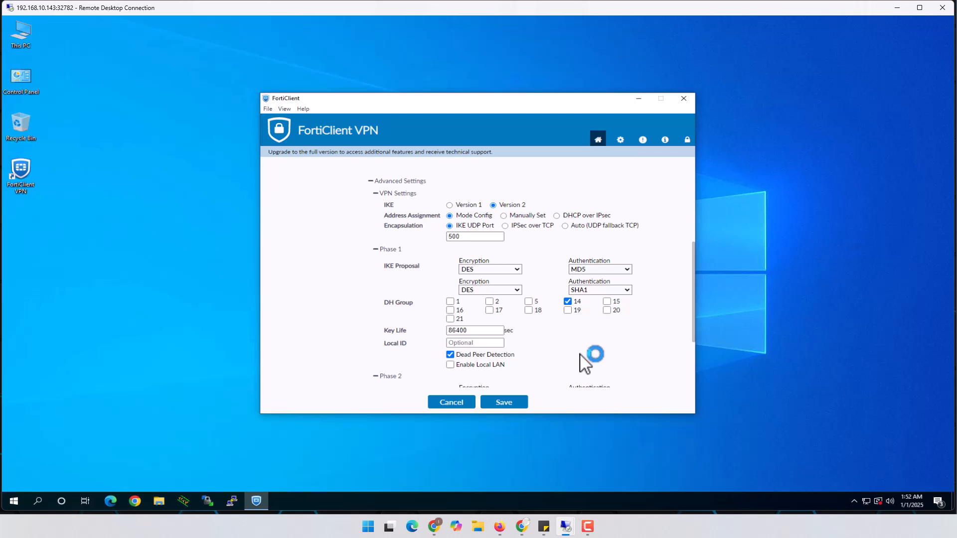
Step: Set the two Phase 2 proposals to DES-MD5 and DES-SHA1
scroll(588, 360, "down", 4)
left_click(516, 299)
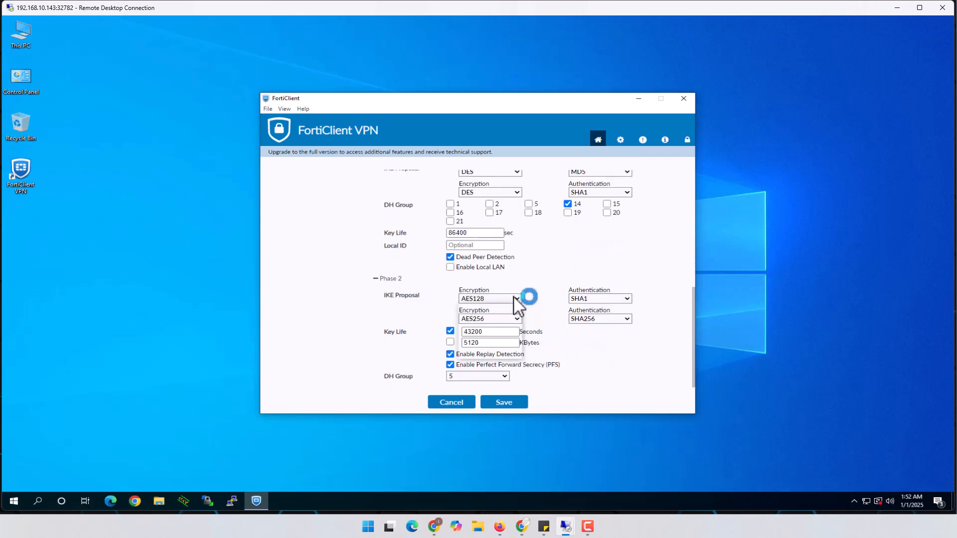
left_click(475, 307)
left_click(585, 299)
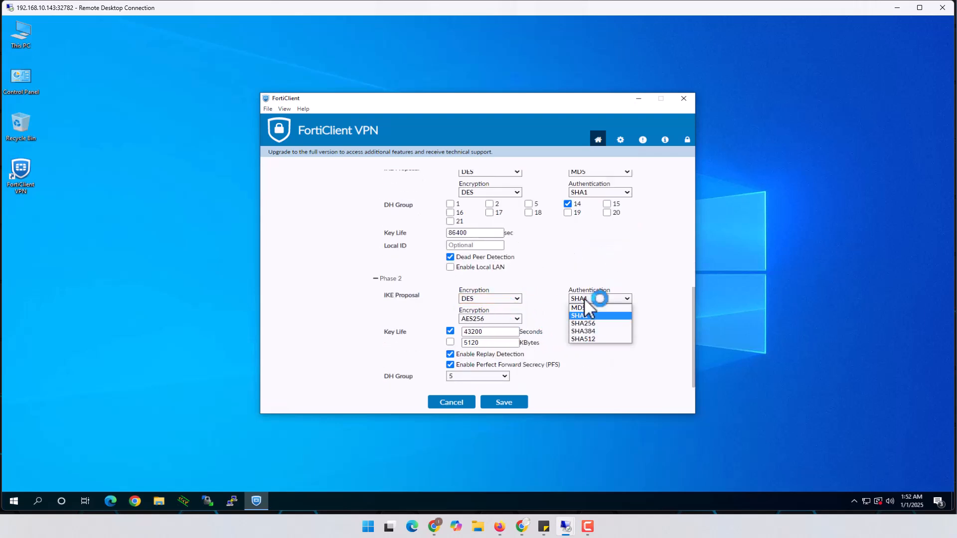
left_click(578, 307)
left_click(516, 319)
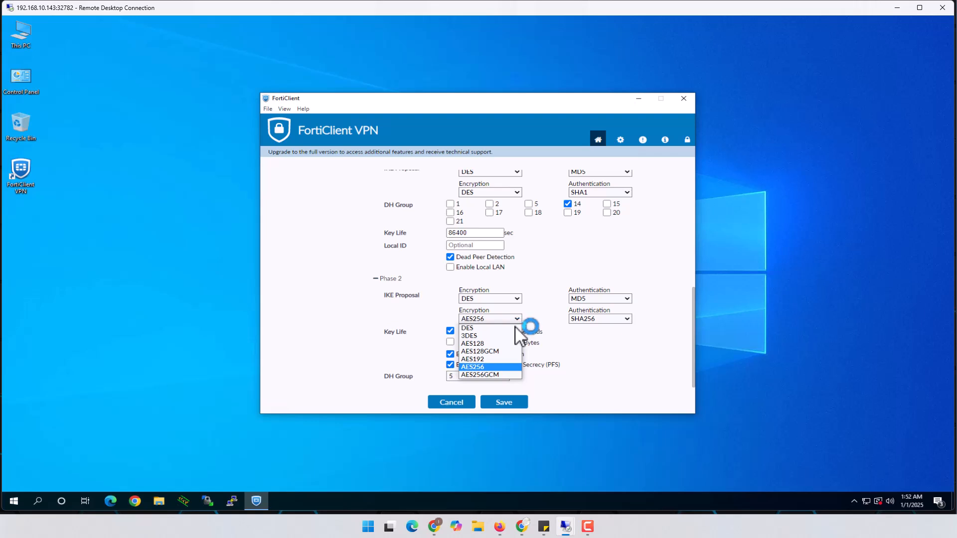
left_click(472, 329)
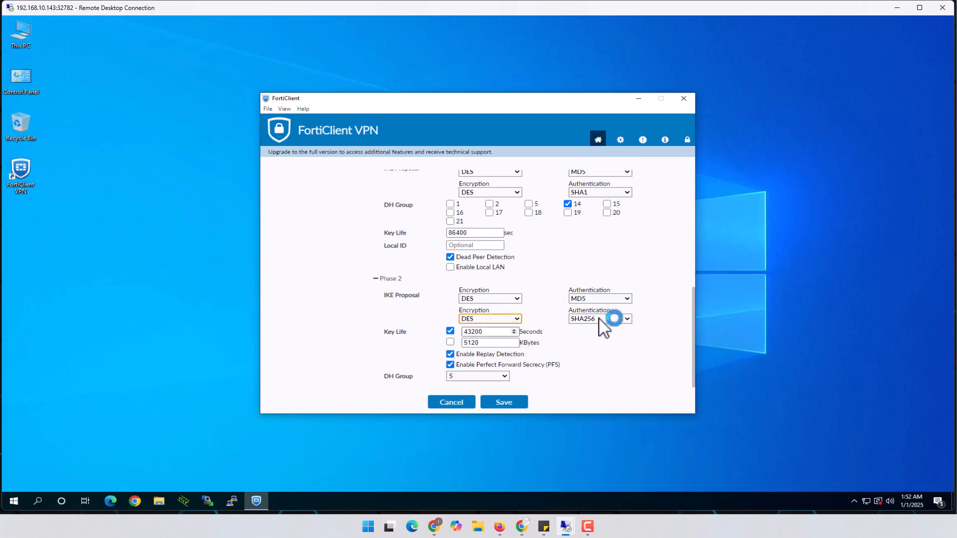
left_click(601, 319)
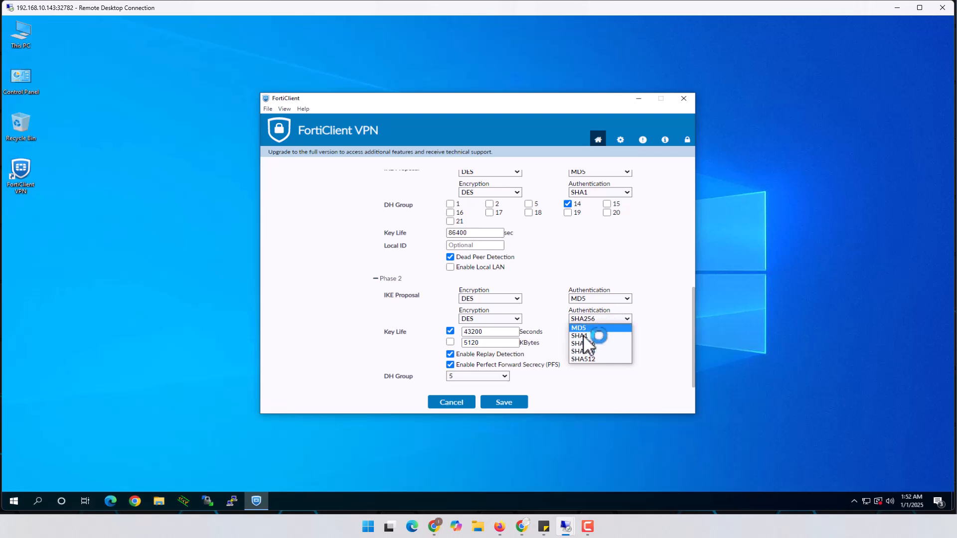
left_click(588, 336)
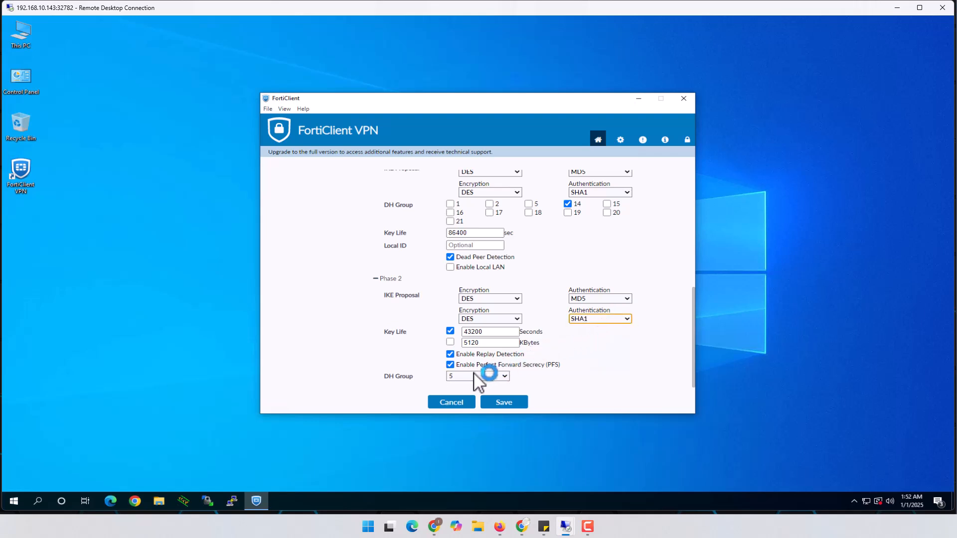
Step: Choose Phase 2 DH group 14, save the profile, and go to the Ra_VPN_IKEv2 password field
left_click(496, 377)
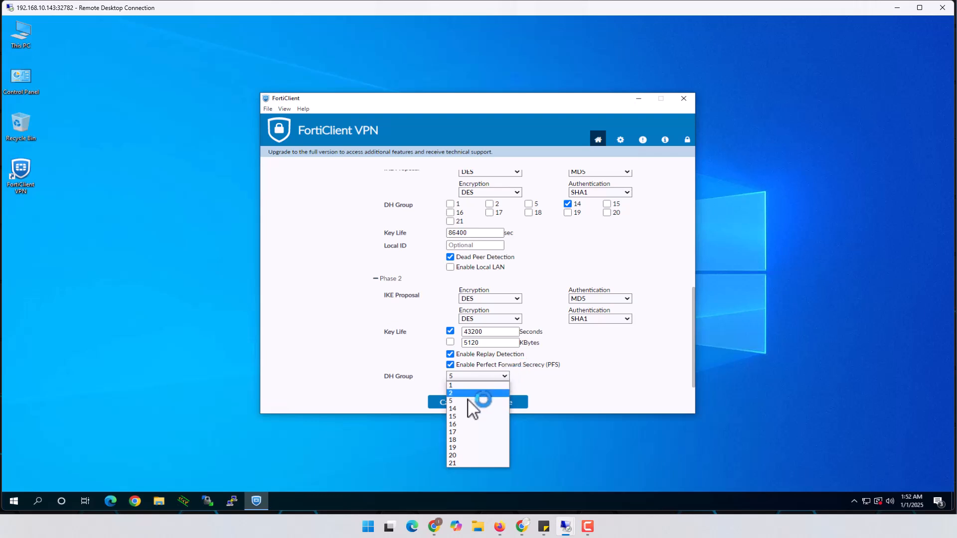
left_click(455, 409)
left_click(503, 401)
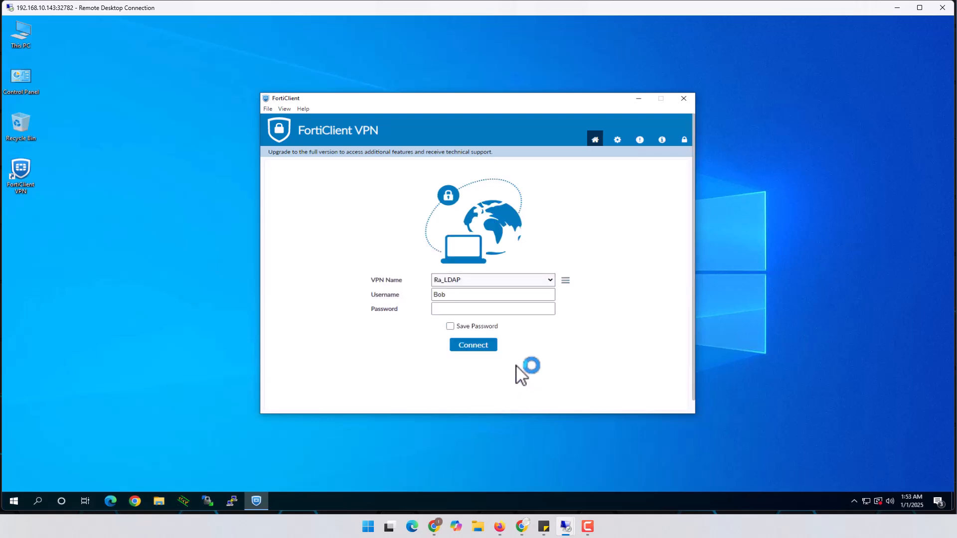
left_click(487, 311)
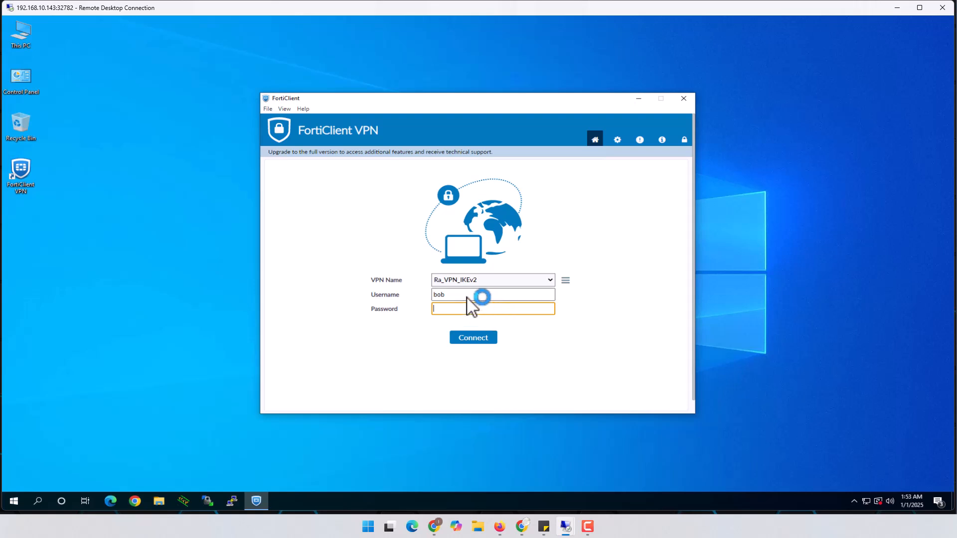
Step: Switch to the Windows Server session and clear away the startup windows and prompts
mouse_move(563, 524)
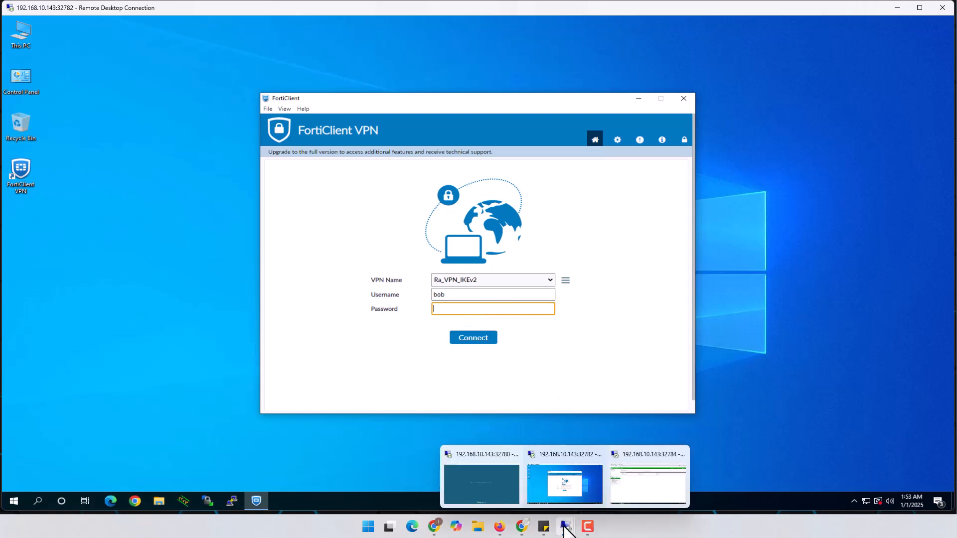
left_click(483, 487)
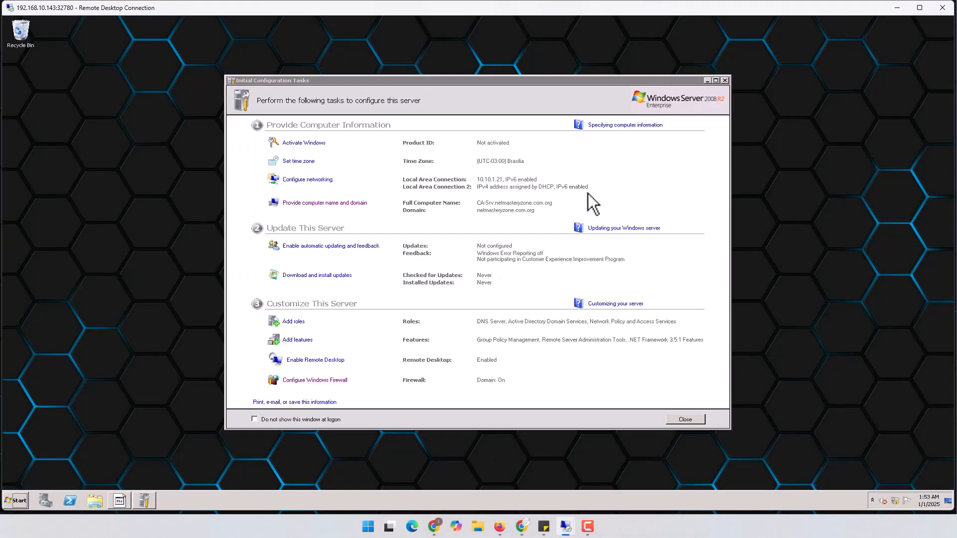
left_click(725, 79)
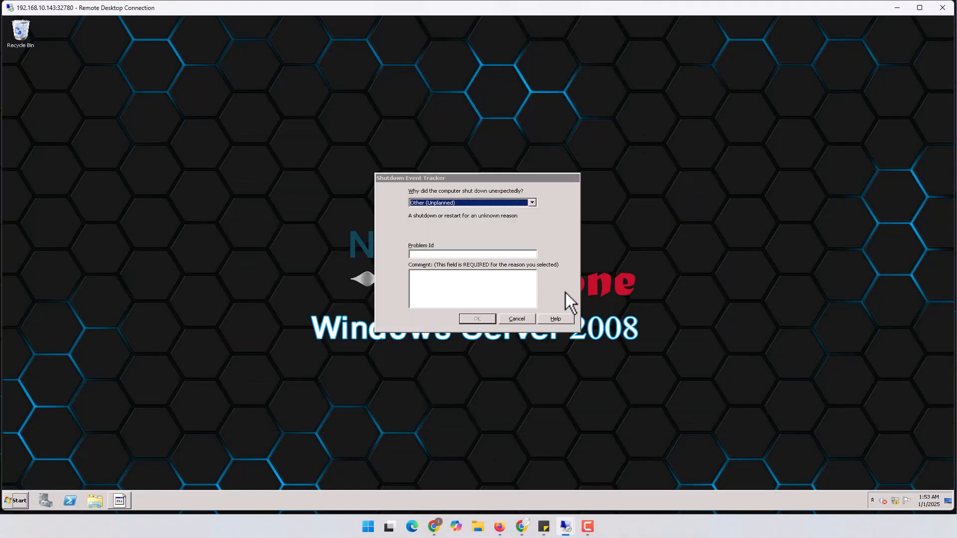
left_click(518, 318)
left_click(11, 501)
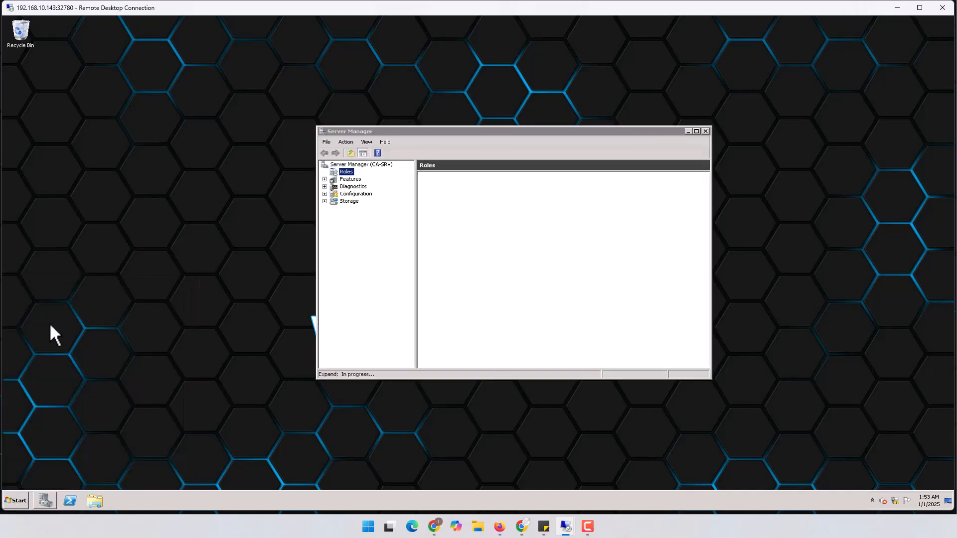
left_click(688, 131)
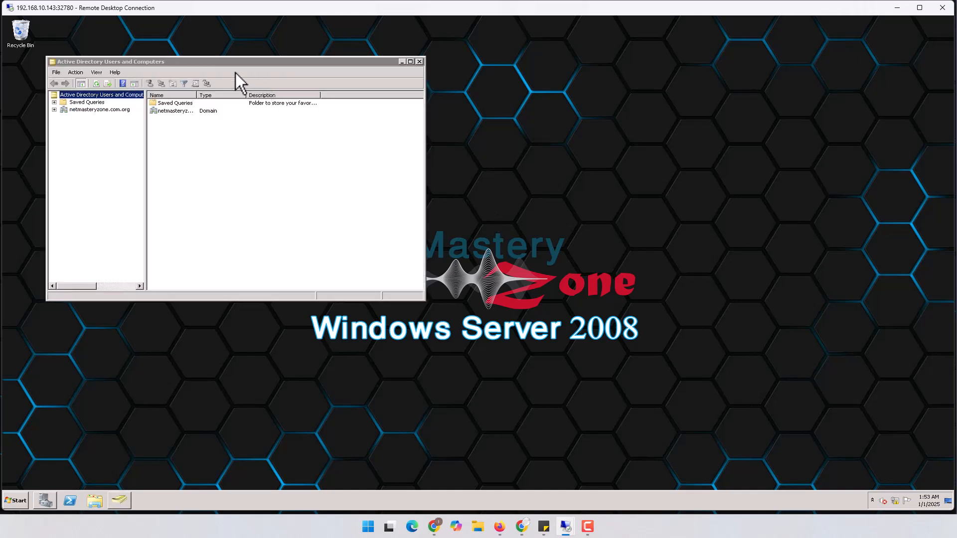
left_click_drag(242, 65, 437, 72)
Step: Browse the netmasteryzone.com.org domain down to the LAB Groups unit
left_click(292, 118)
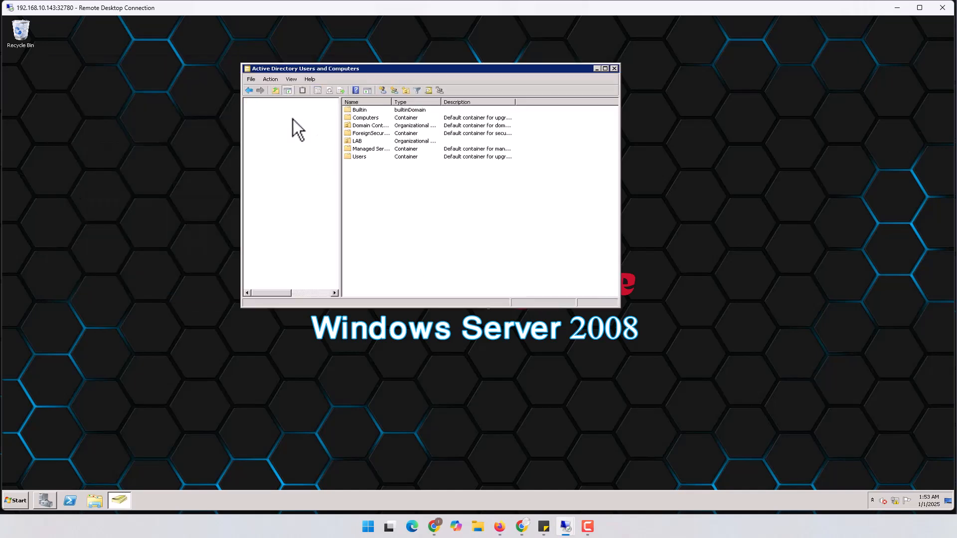
left_click(250, 117)
left_click(280, 167)
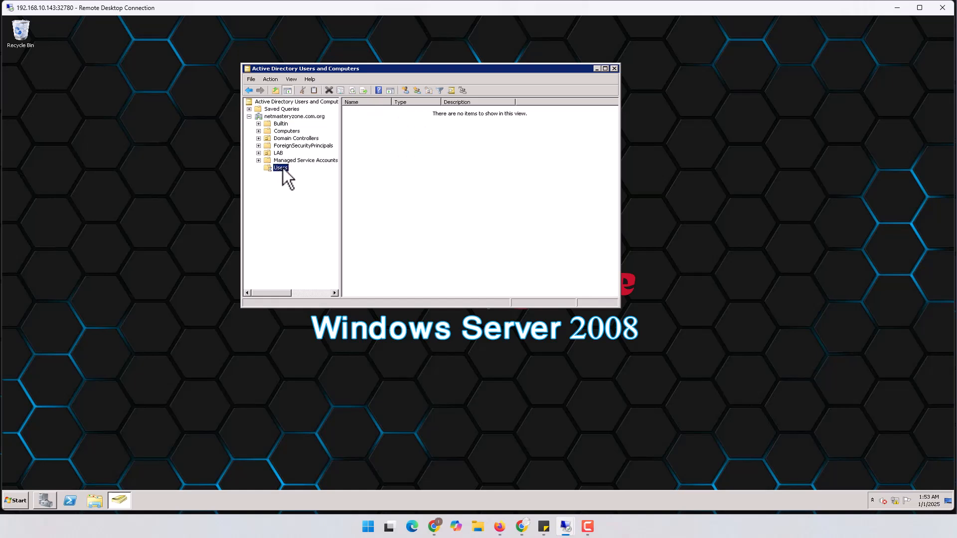
left_click(279, 153)
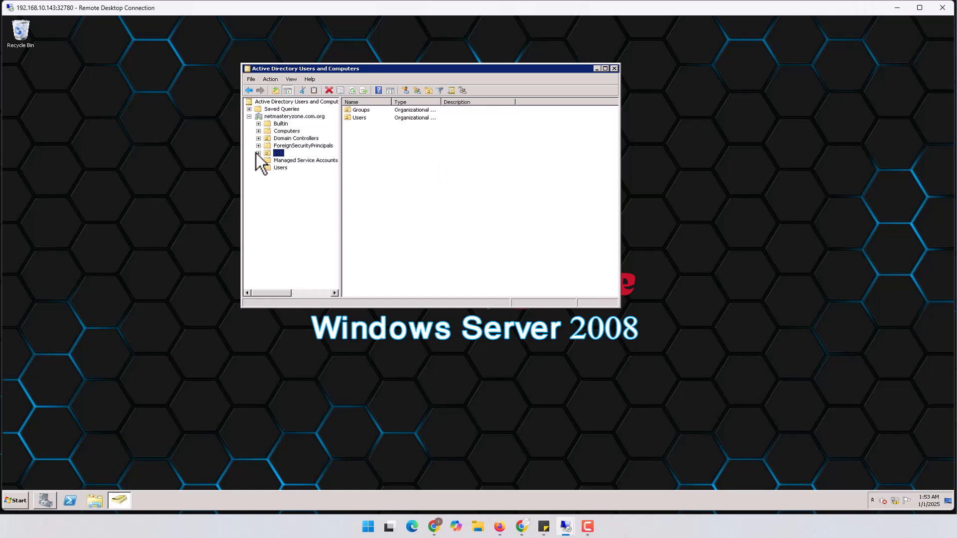
left_click(258, 153)
left_click(291, 160)
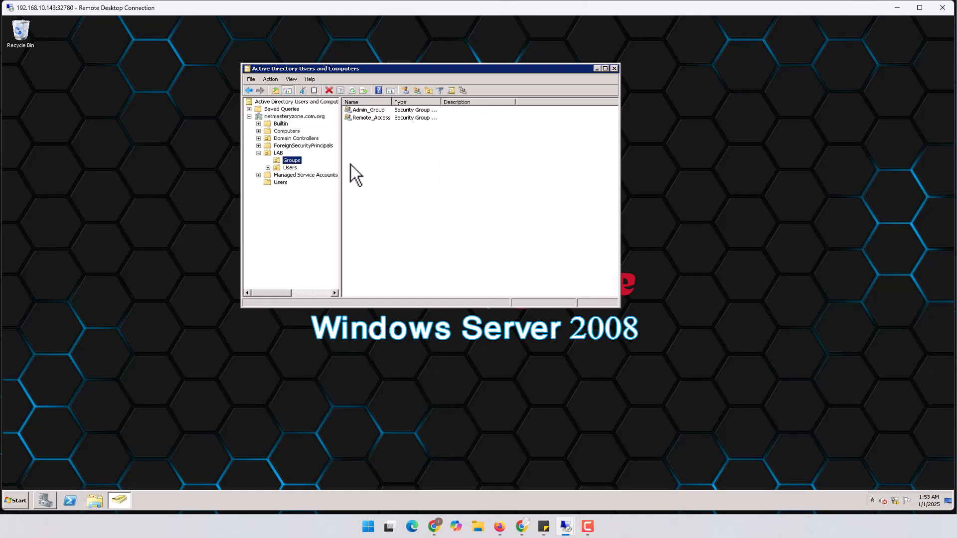
Step: Remove the second member from the Remote_Access group and apply the change
double_click(371, 119)
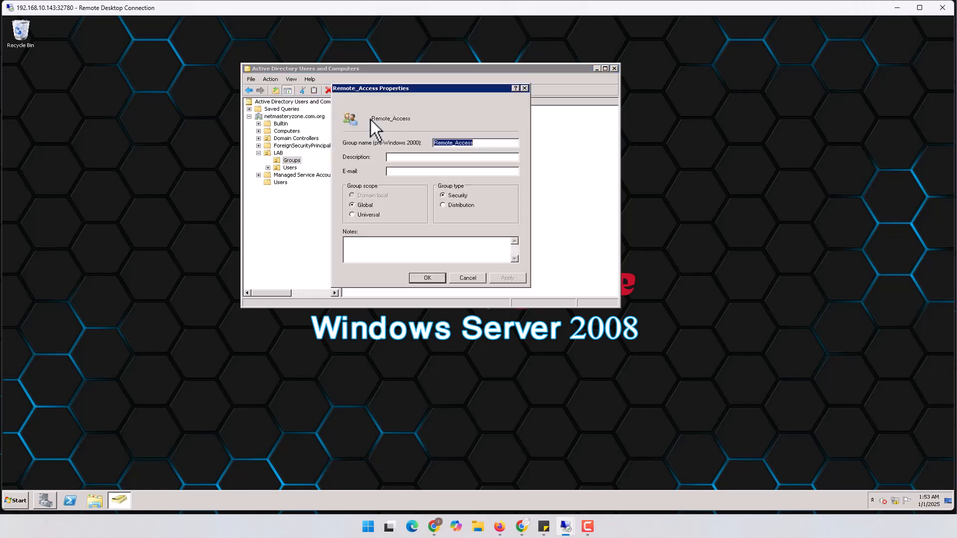
left_click(376, 105)
left_click(363, 132)
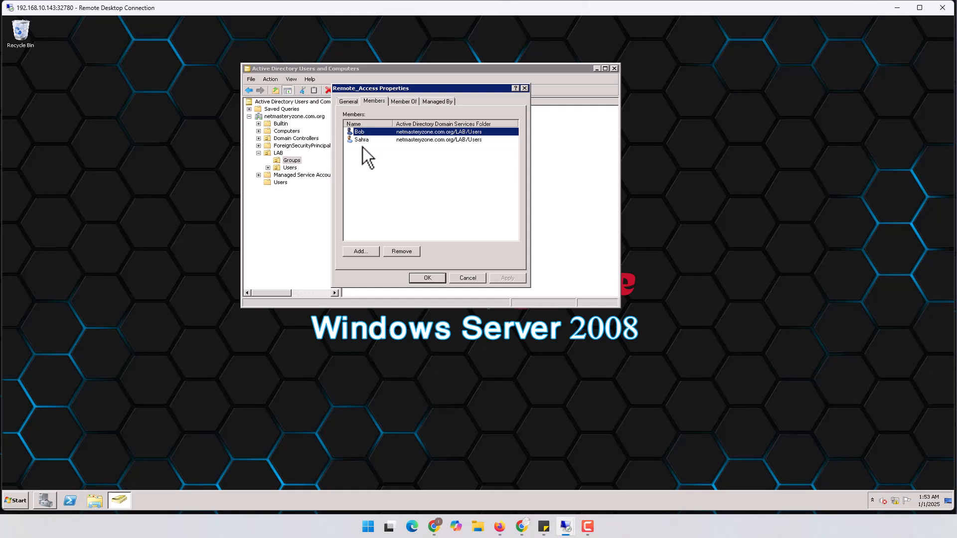
left_click(364, 141)
left_click(402, 252)
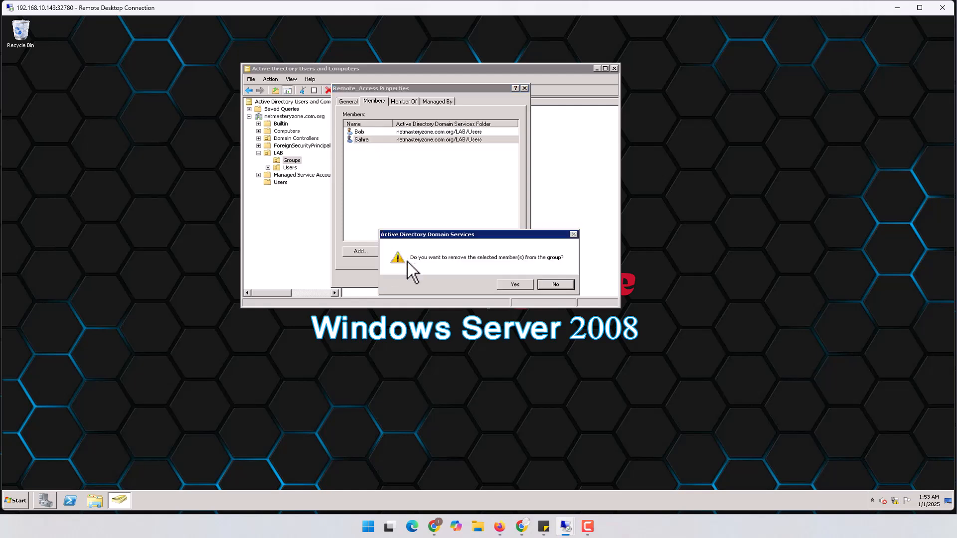
left_click(519, 286)
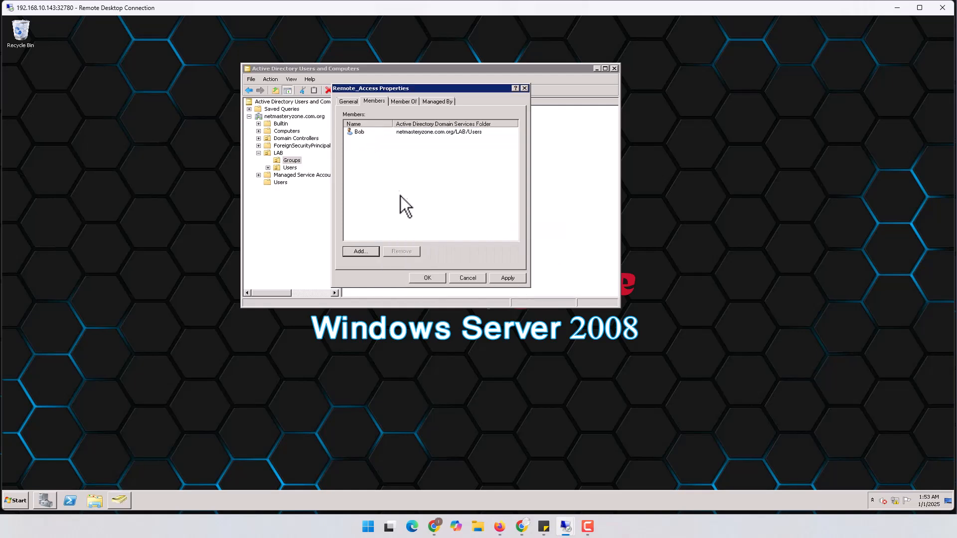
left_click(509, 279)
left_click(428, 279)
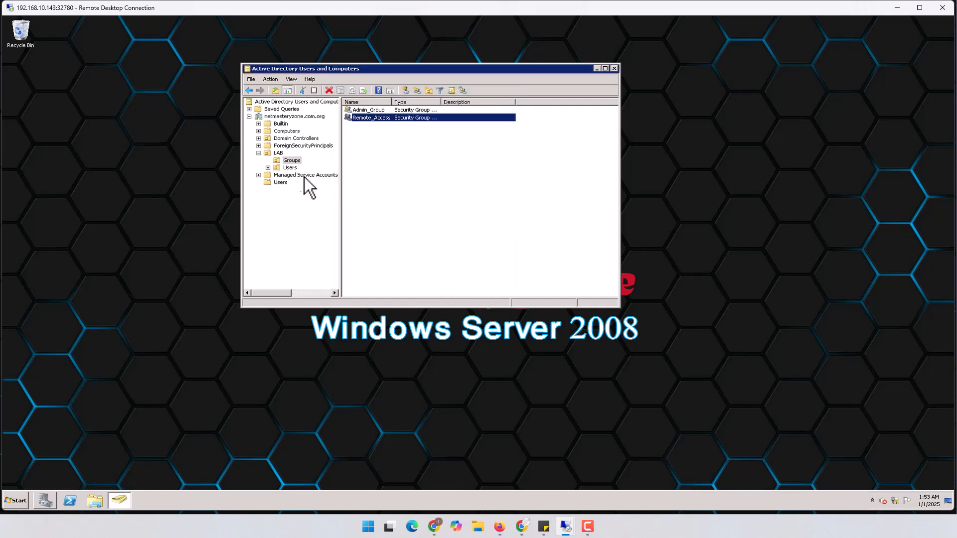
Step: Review Admin_Group's members and close it without changes
double_click(363, 109)
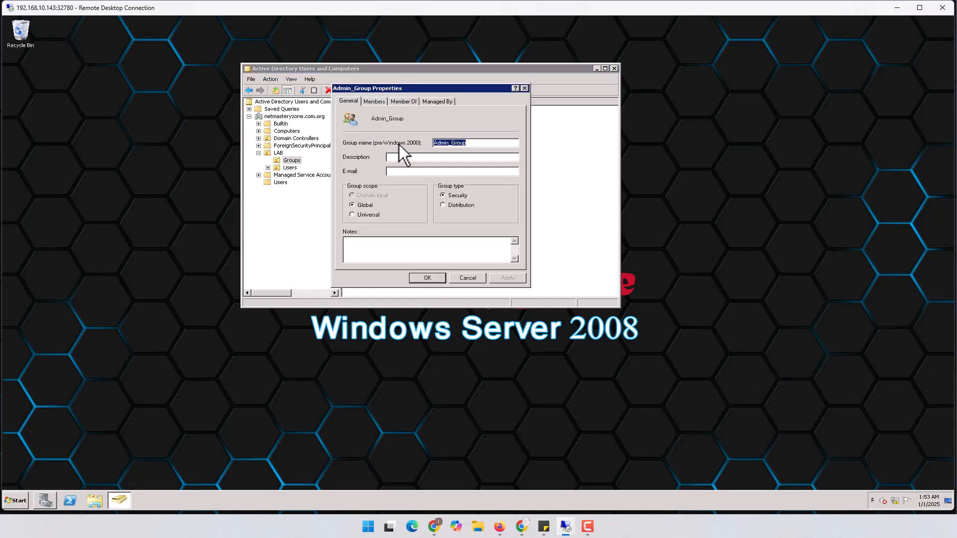
left_click(379, 103)
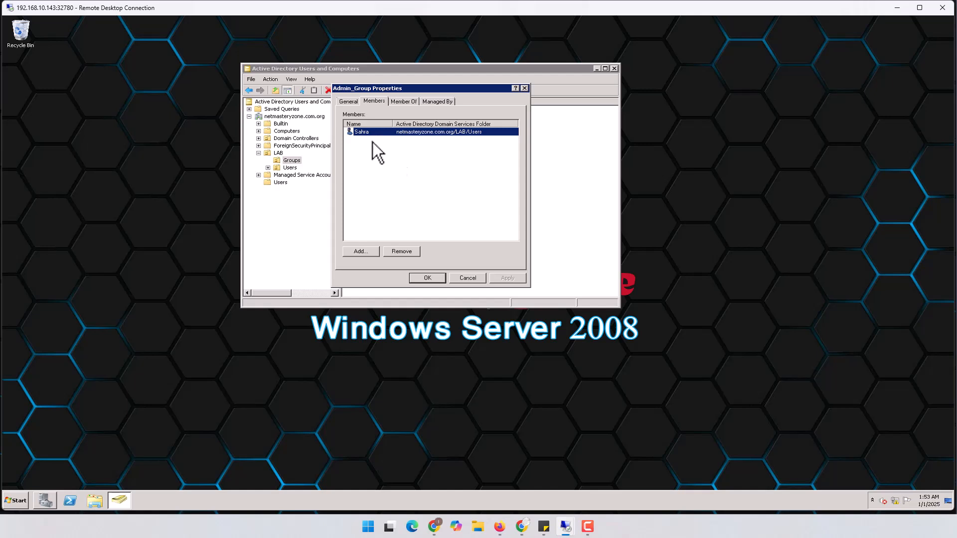
left_click(467, 278)
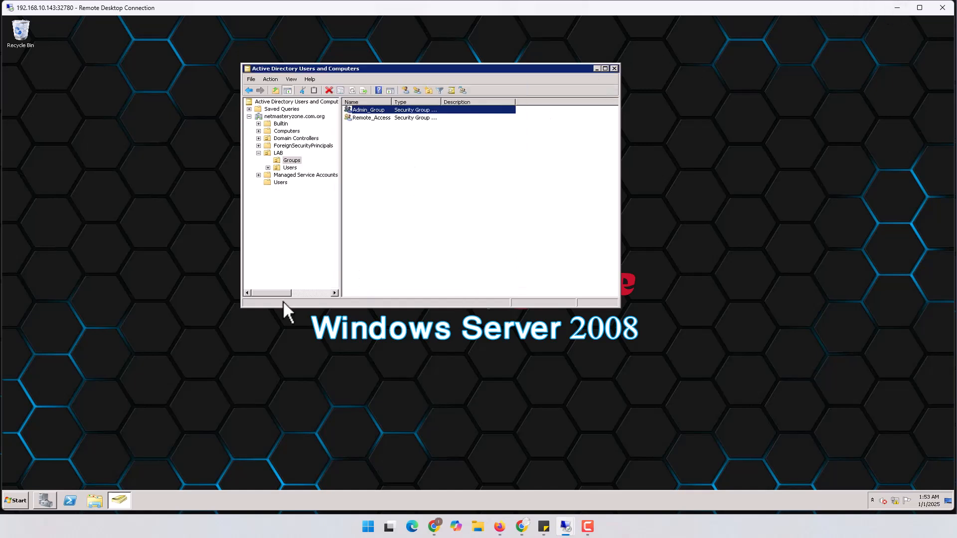
Step: Launch Network Policy Server and list its RADIUS clients
left_click(25, 501)
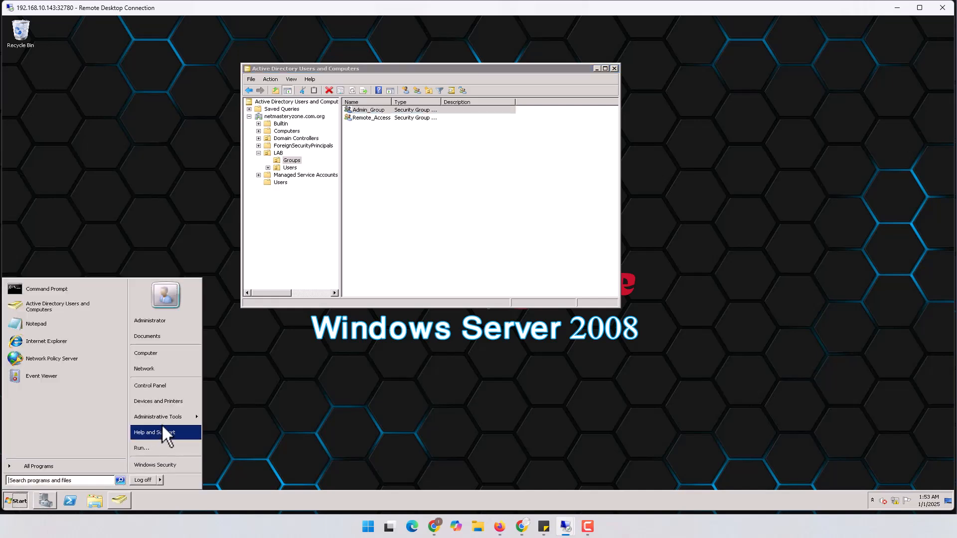
mouse_move(161, 417)
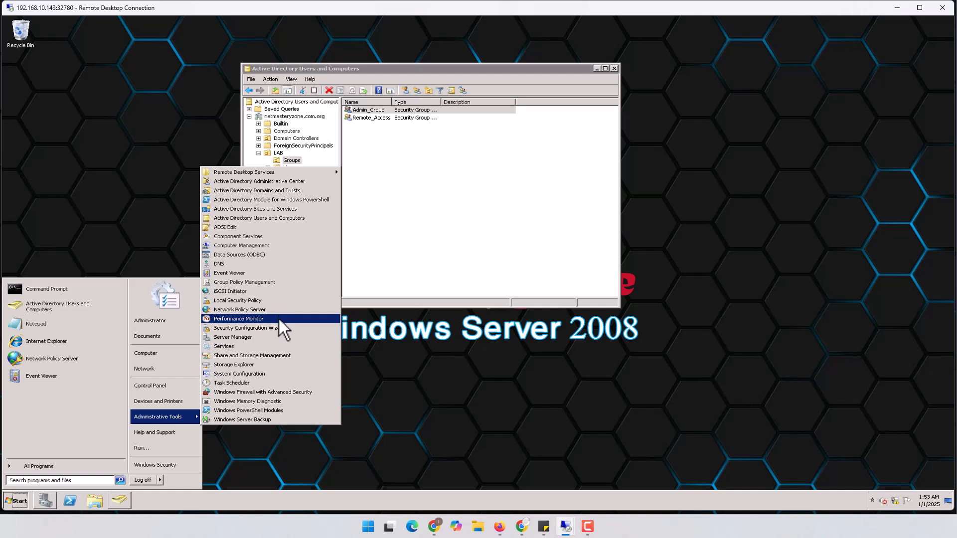
left_click(255, 310)
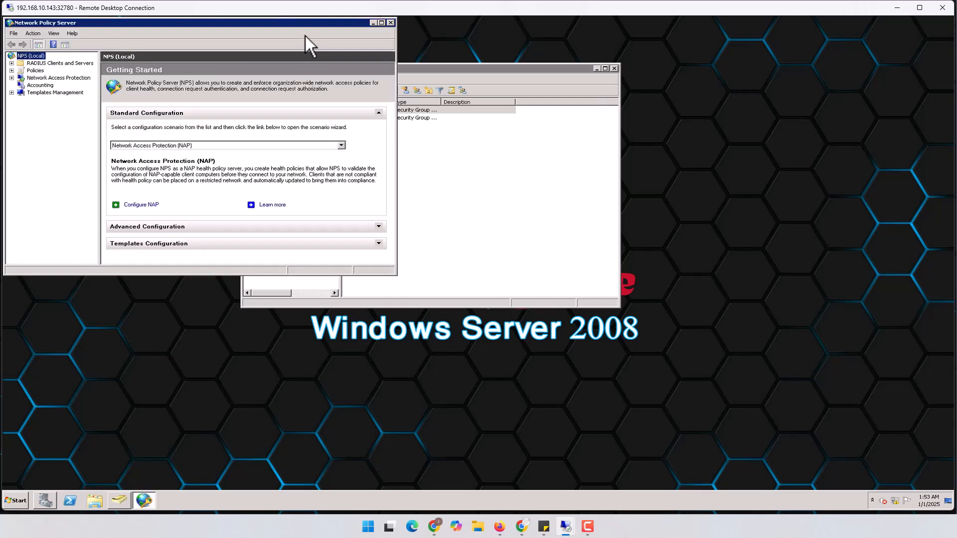
left_click_drag(300, 26, 594, 73)
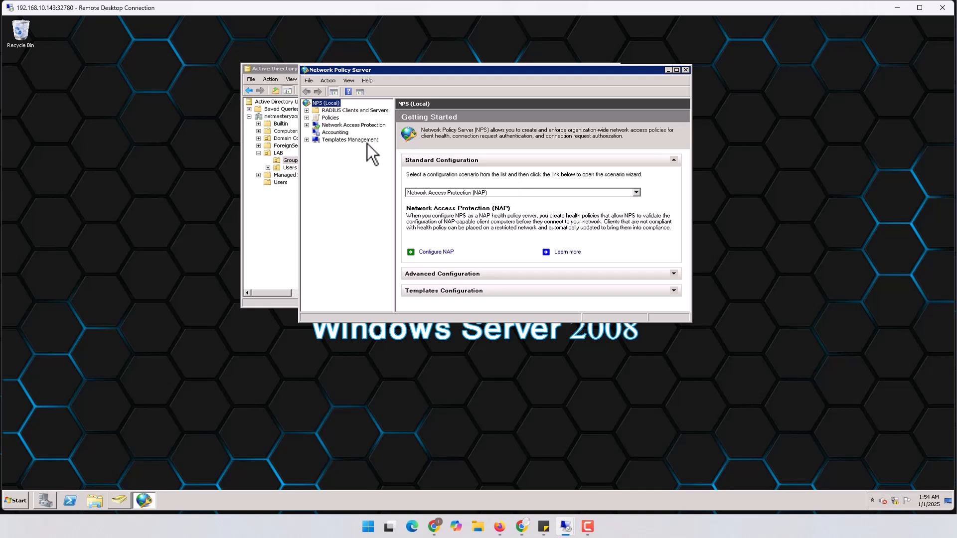
left_click(307, 111)
left_click(352, 118)
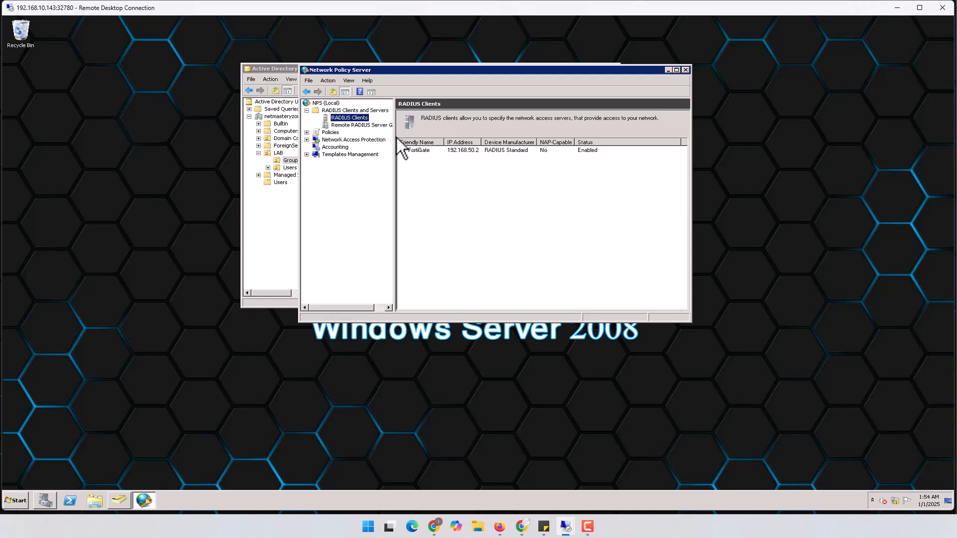
Step: Enlarge the console and navigation tree, select the FortiGate client, and expand Policies
left_click(395, 138)
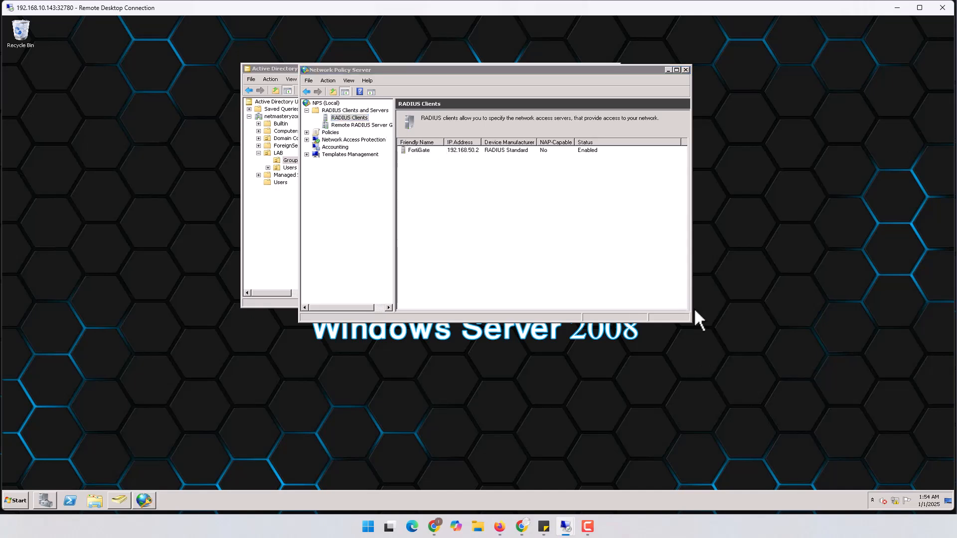
left_click_drag(690, 305, 790, 306)
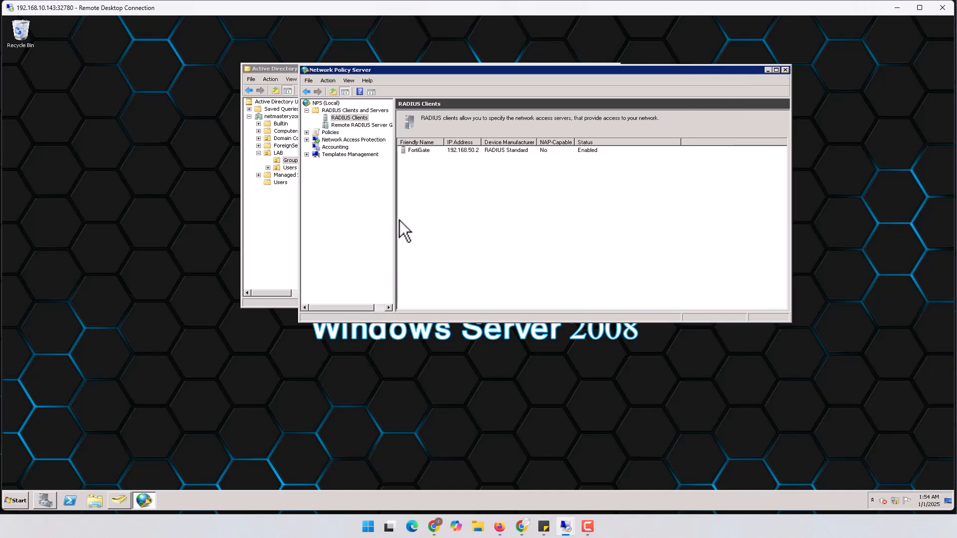
left_click_drag(400, 214, 453, 212)
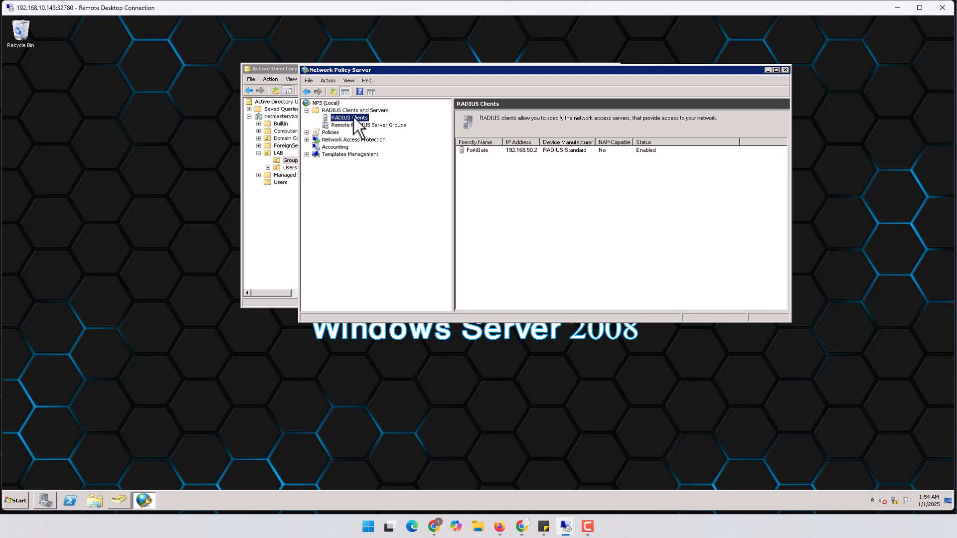
left_click(528, 151)
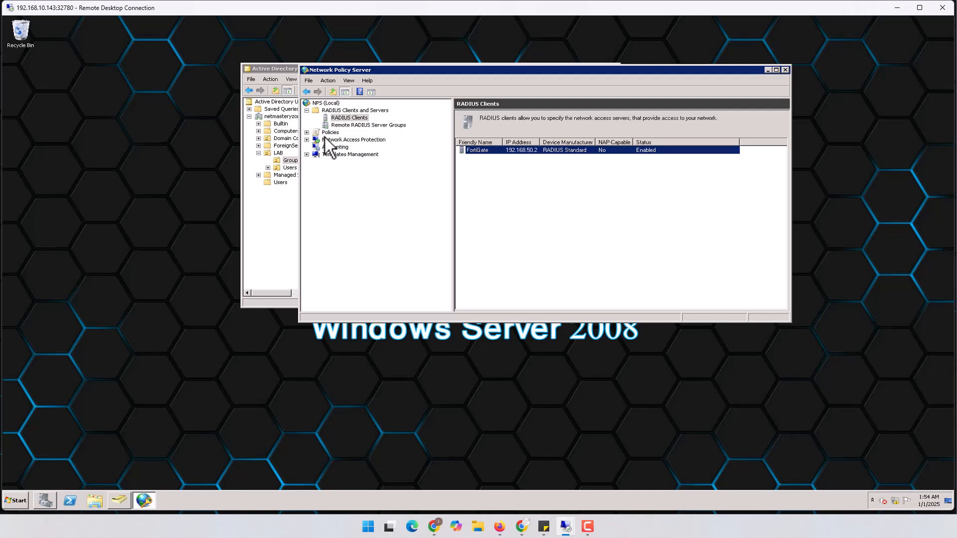
left_click(307, 132)
left_click(355, 148)
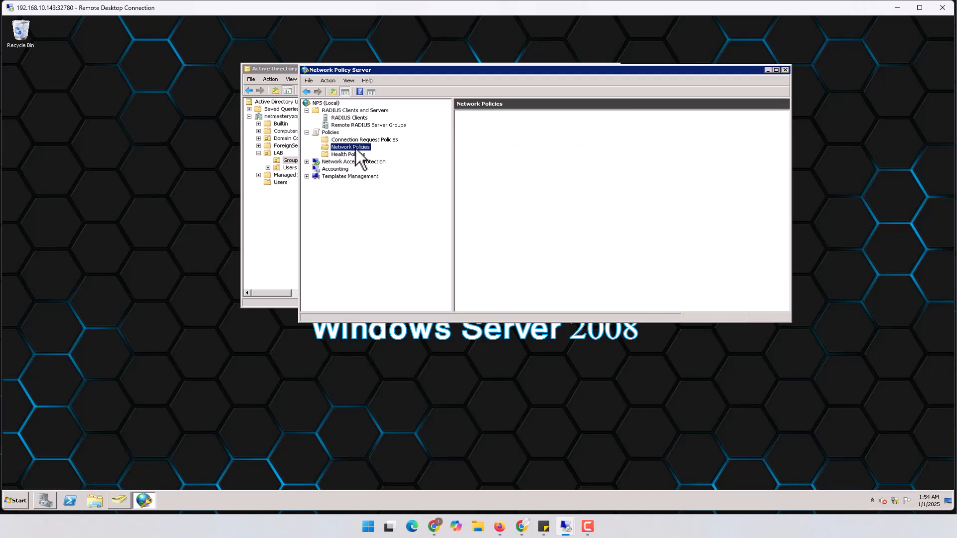
left_click(490, 150)
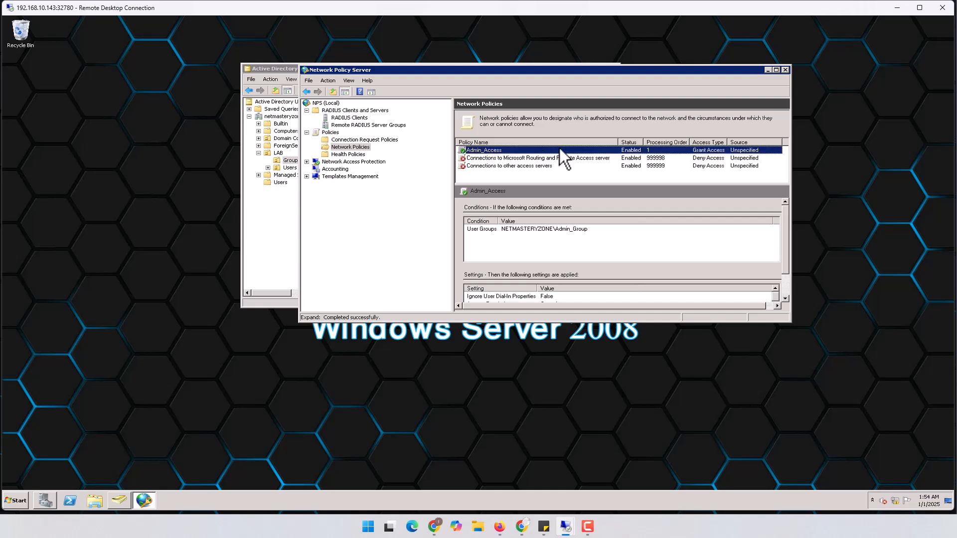
double_click(515, 152)
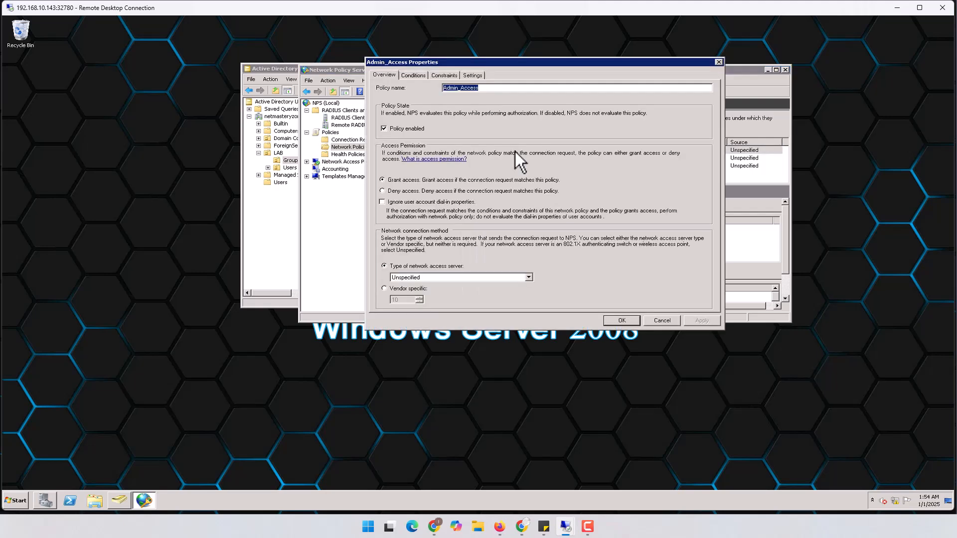
left_click(413, 75)
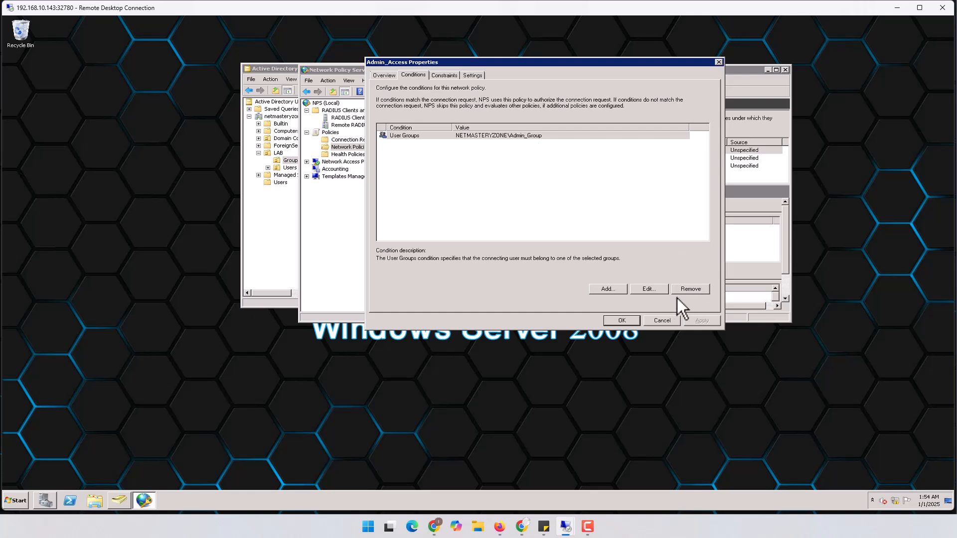
left_click(666, 320)
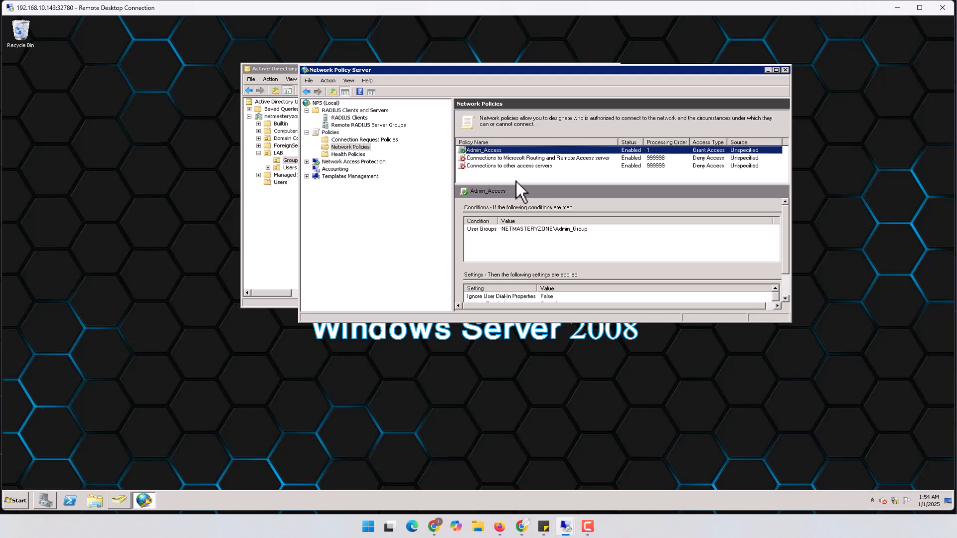
Step: Start a new network policy named Remote_Access
right_click(359, 148)
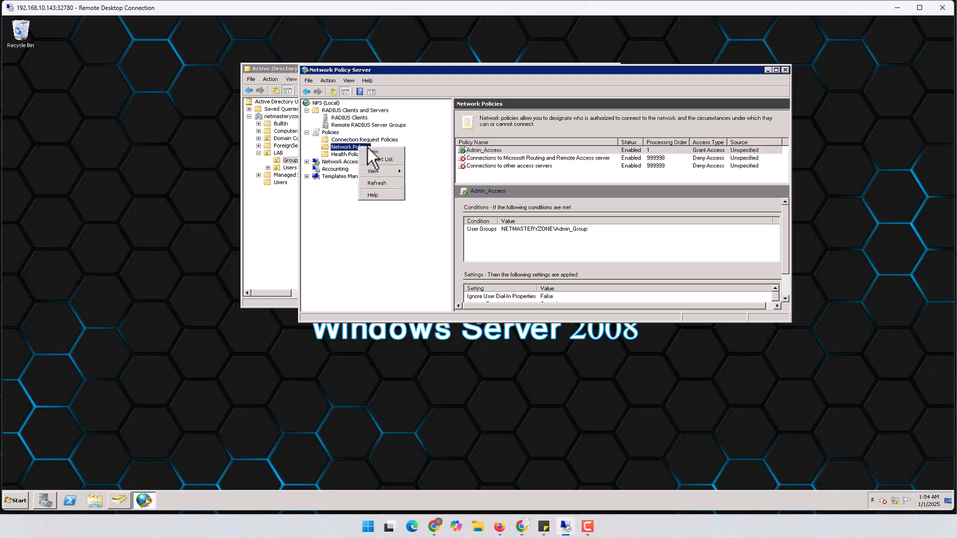
left_click(375, 152)
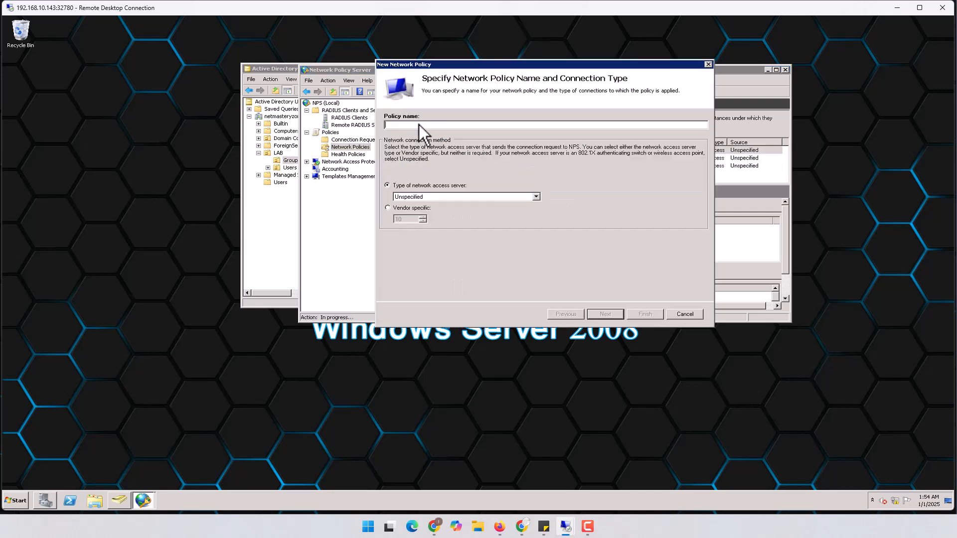
type("Remote_Access")
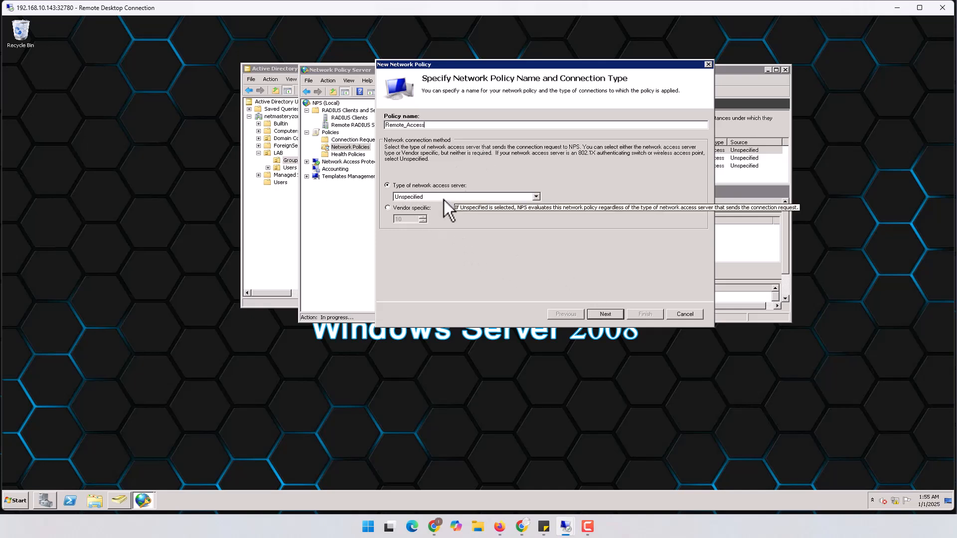
left_click(606, 313)
Step: Add a User Groups condition requiring NETMASTERYZONE\Remote_Access membership
left_click(604, 275)
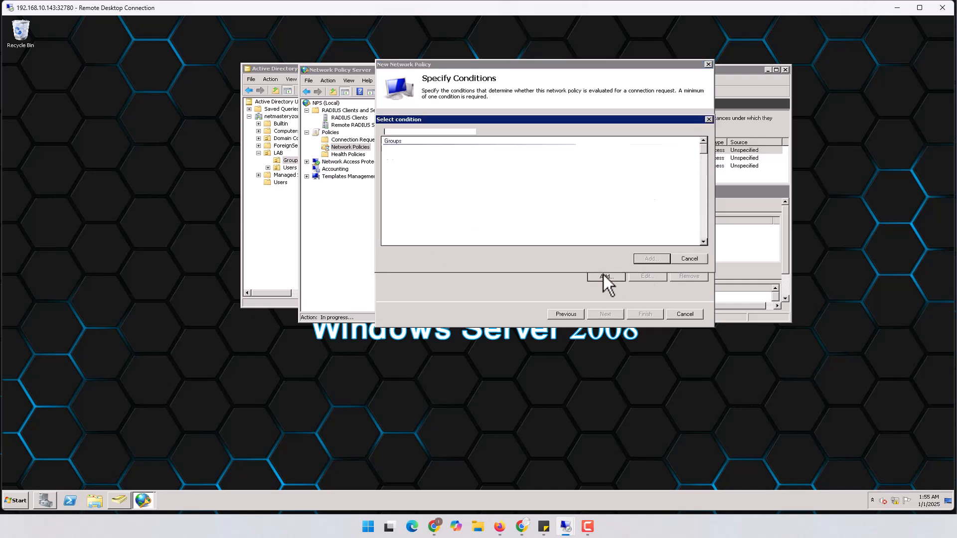
left_click(412, 197)
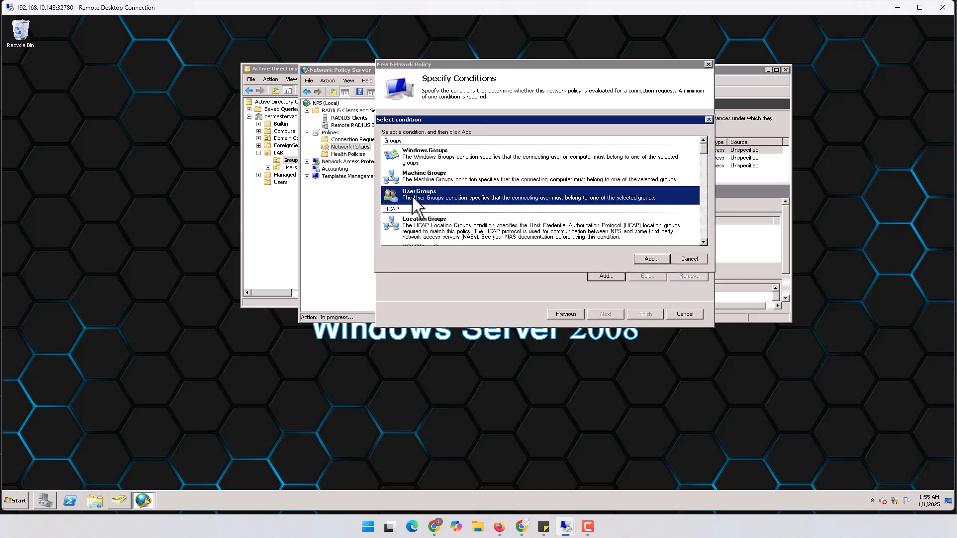
left_click(650, 257)
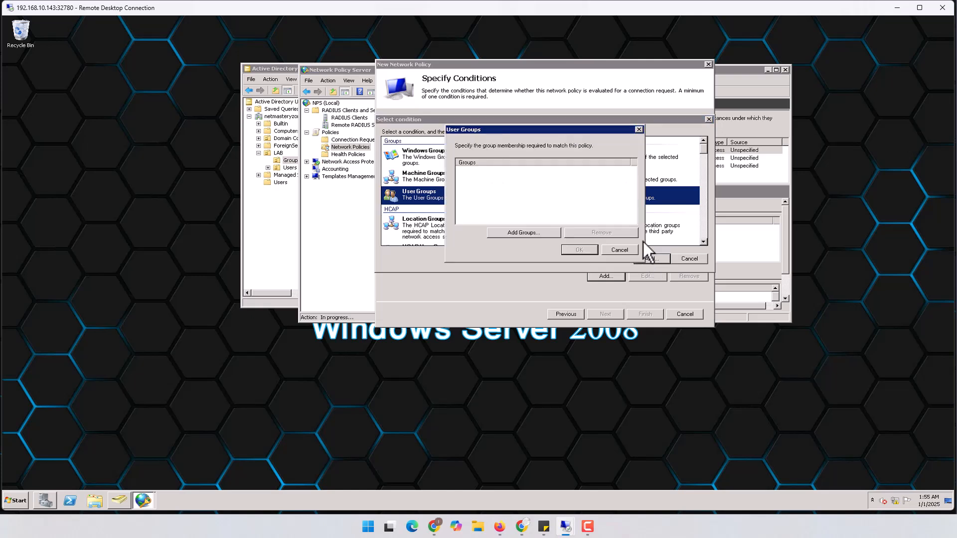
left_click(538, 234)
type("rem")
left_click(647, 206)
left_click(608, 235)
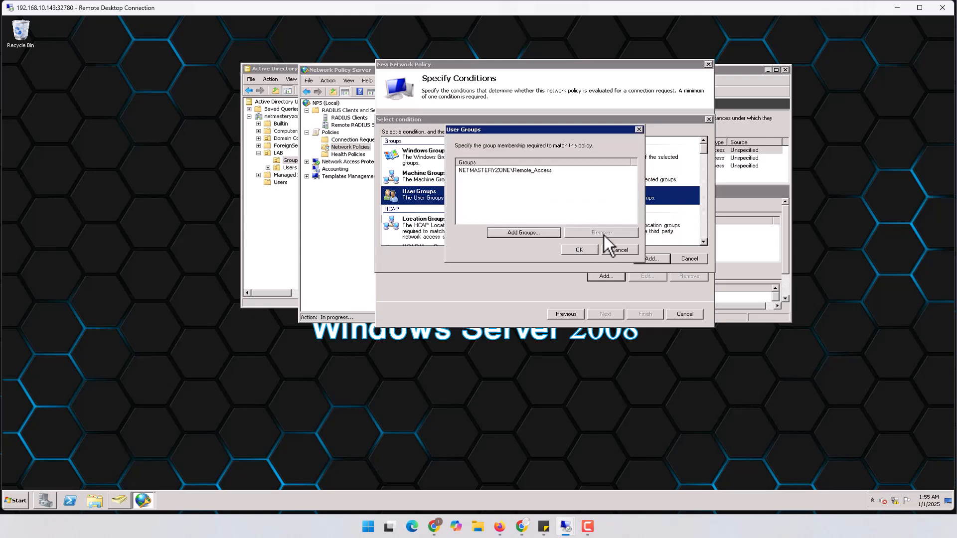
left_click(578, 251)
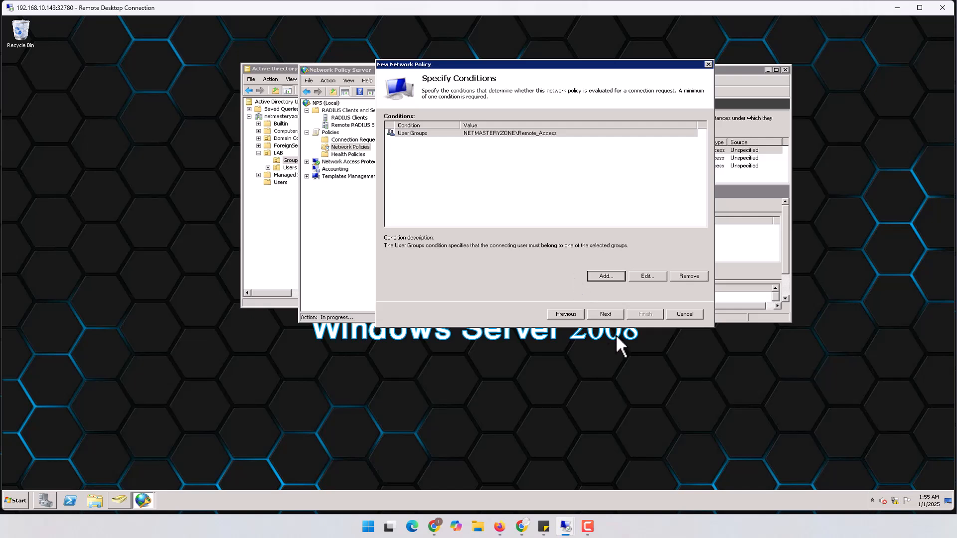
Step: Keep Access granted and add PEAP and EAP-MSCHAP v2 as EAP types
left_click(606, 314)
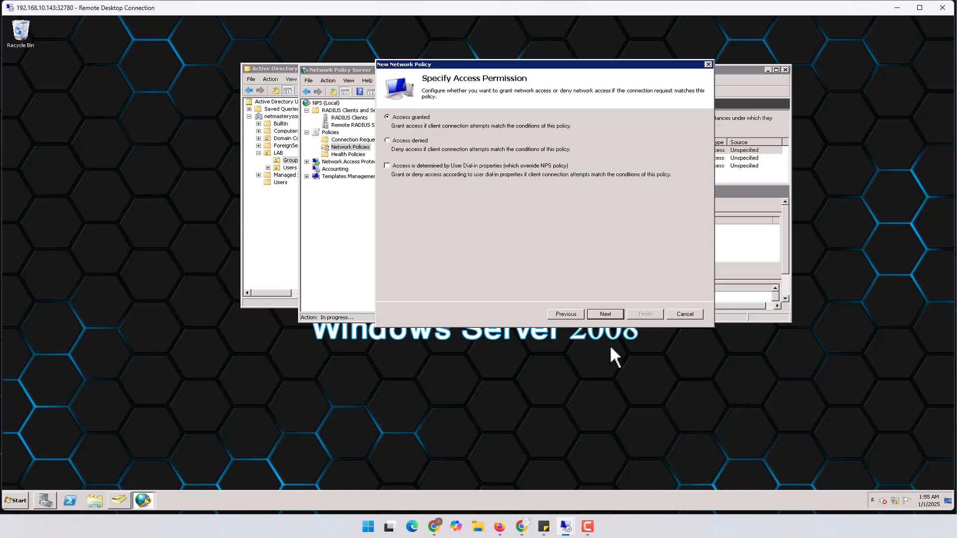
left_click(606, 314)
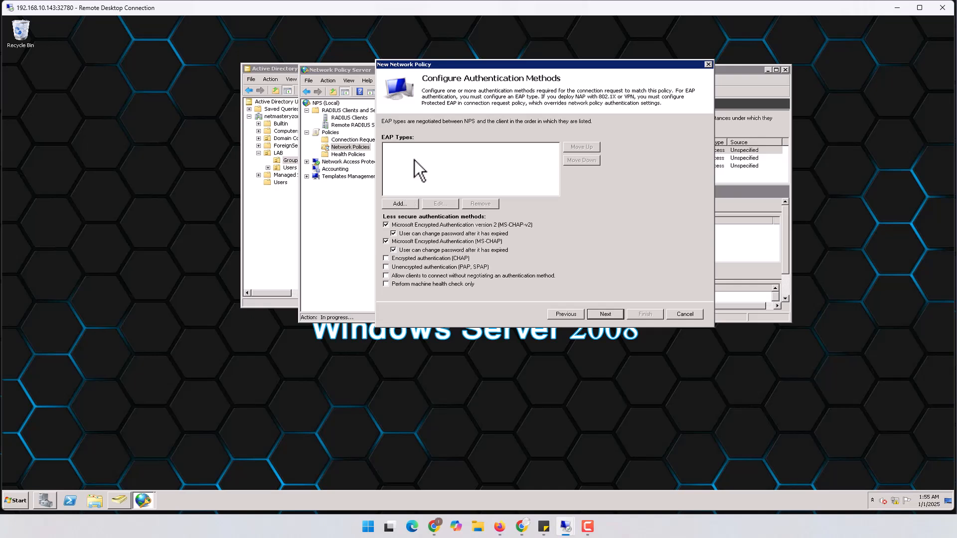
left_click(404, 203)
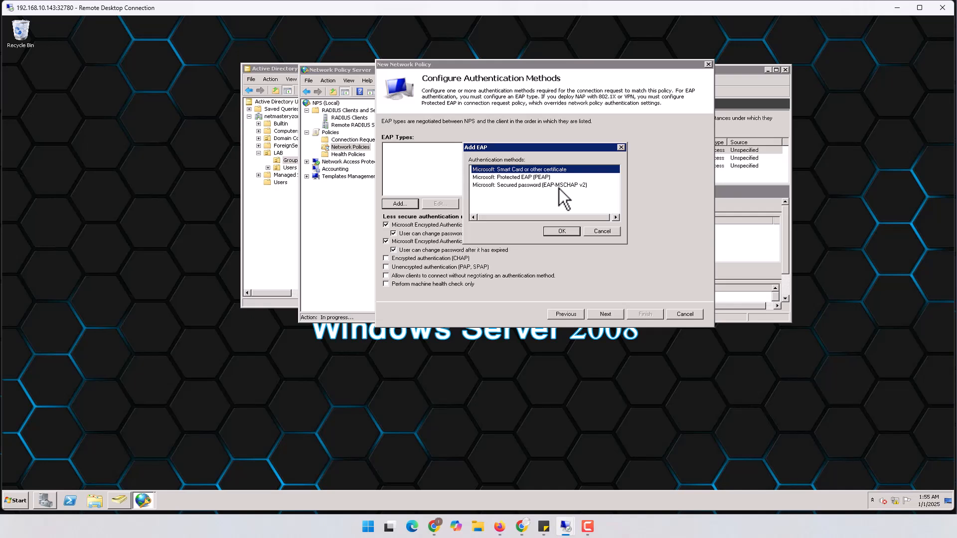
left_click(519, 176)
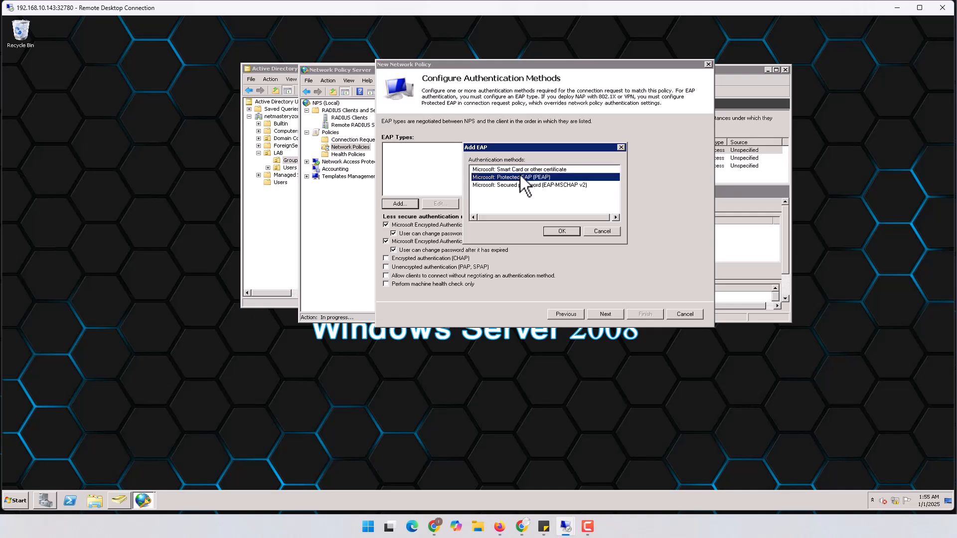
left_click(562, 231)
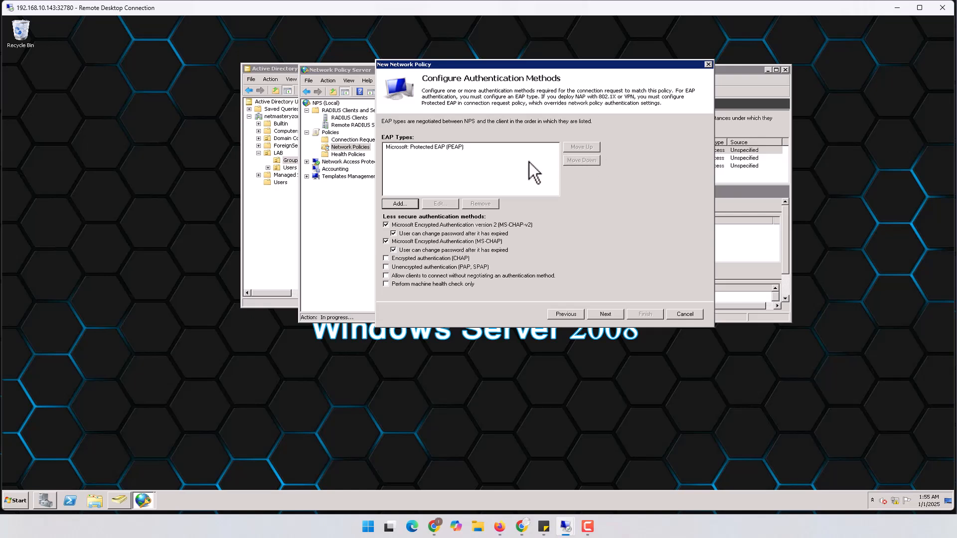
left_click(404, 204)
left_click(523, 178)
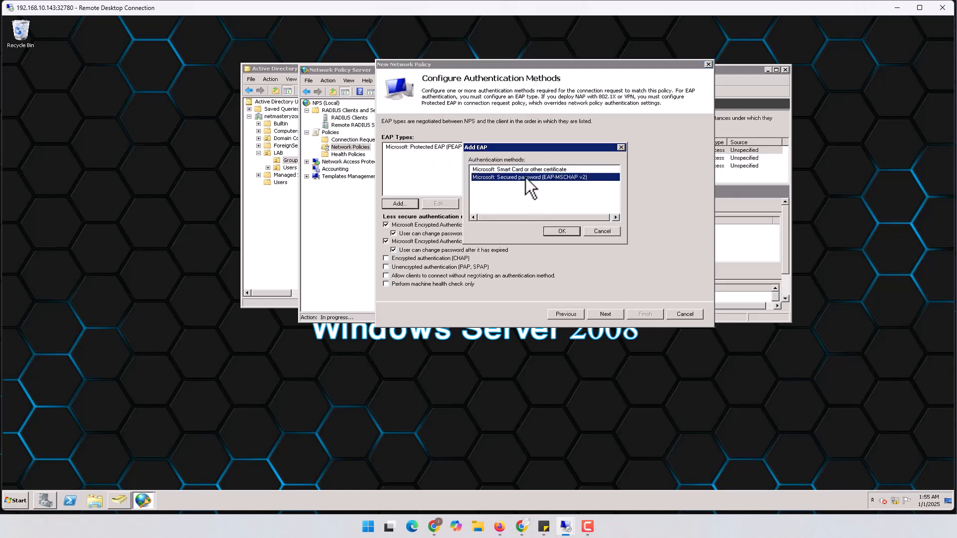
left_click(563, 231)
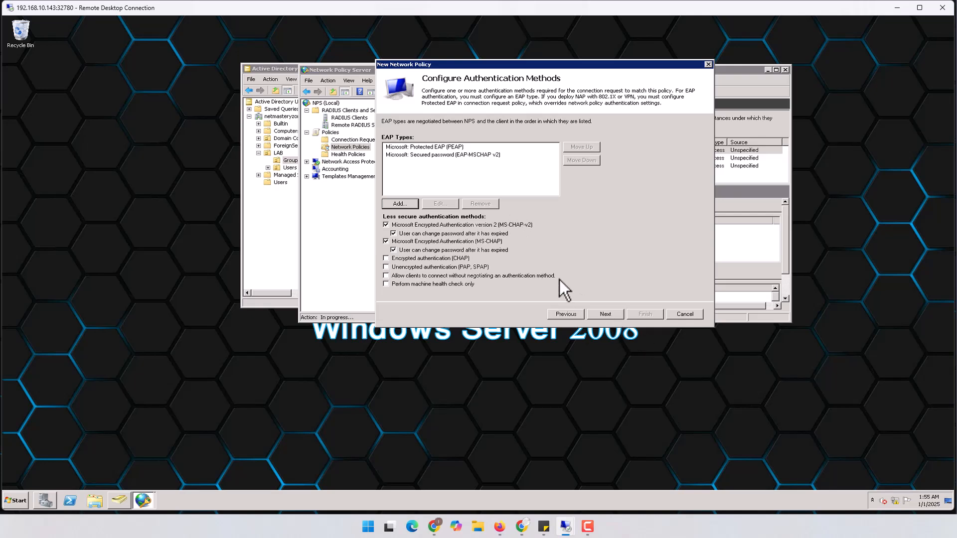
Step: Accept the default constraints and settings and finish the Remote_Access policy
left_click(461, 155)
left_click(447, 147)
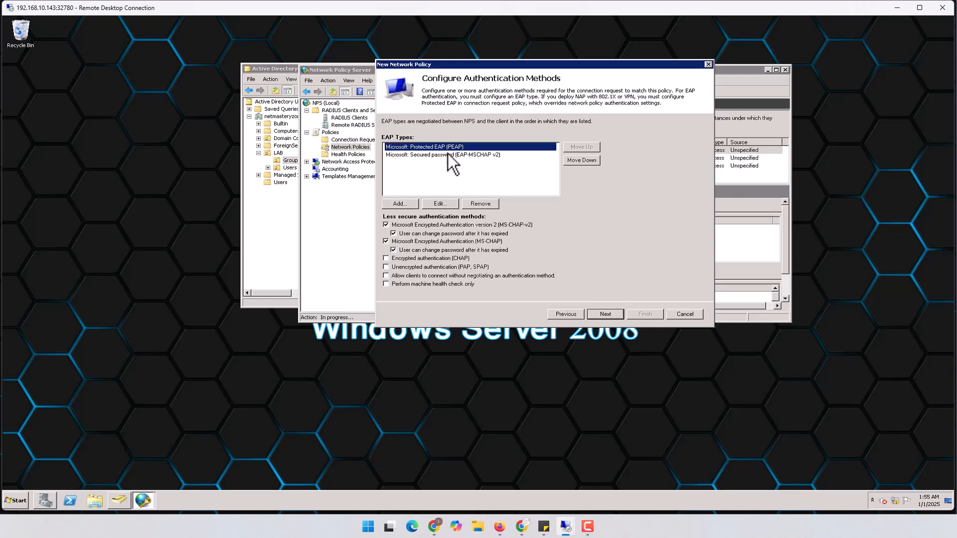
left_click(460, 165)
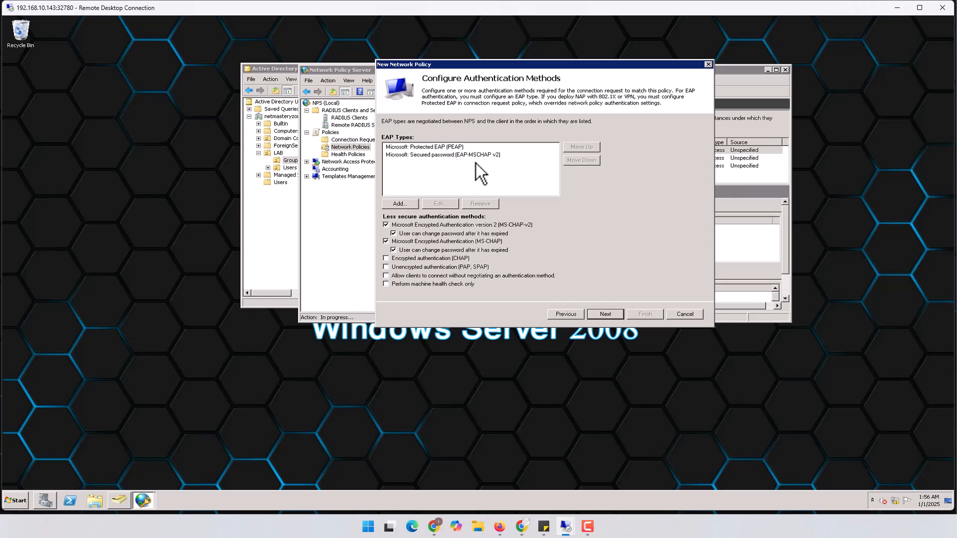
left_click(606, 318)
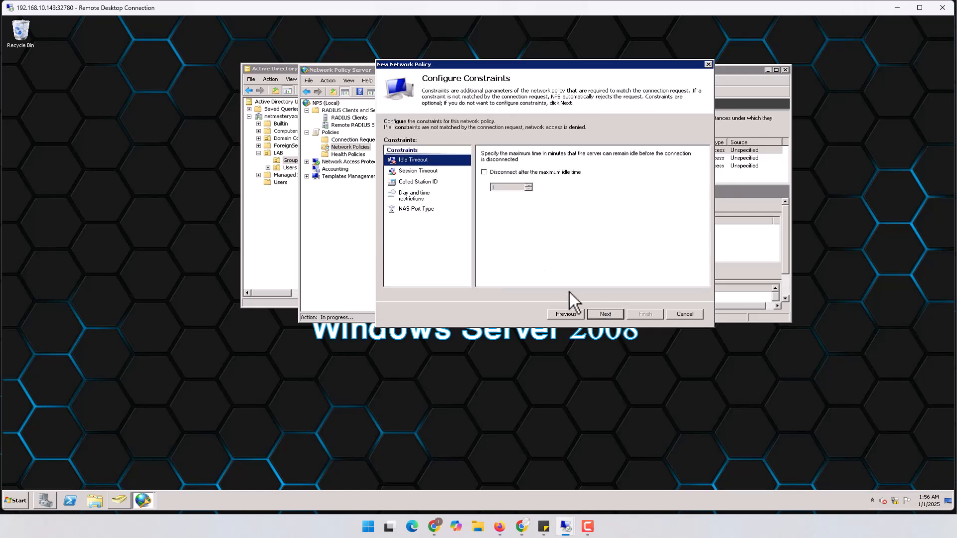
left_click(610, 315)
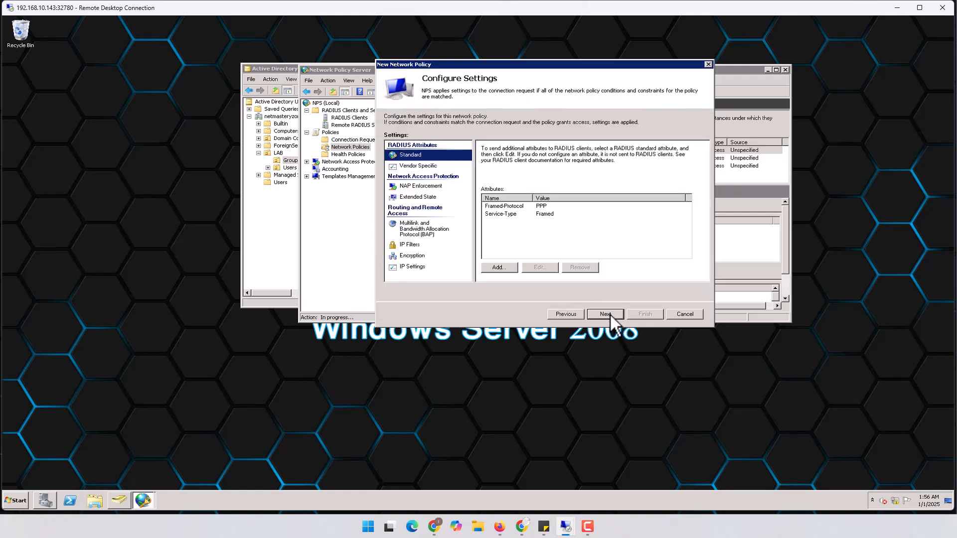
left_click(609, 313)
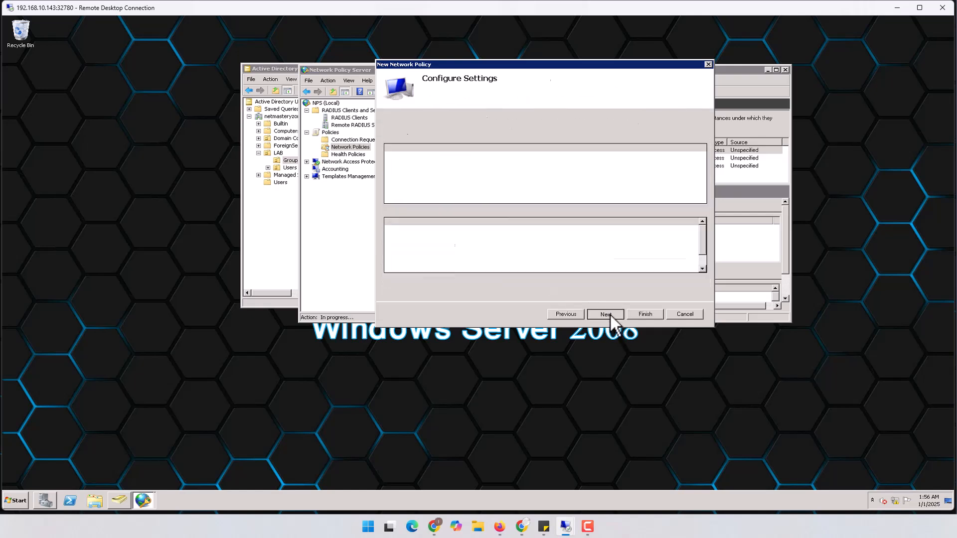
left_click(640, 316)
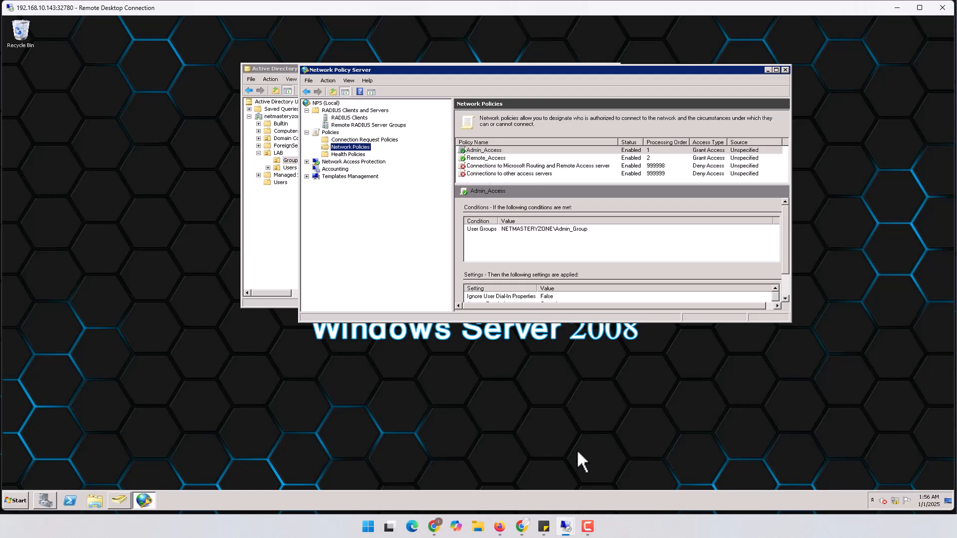
Step: Add PEAP and EAP-MSCHAP v2 to Admin_Access's authentication methods and save
double_click(484, 150)
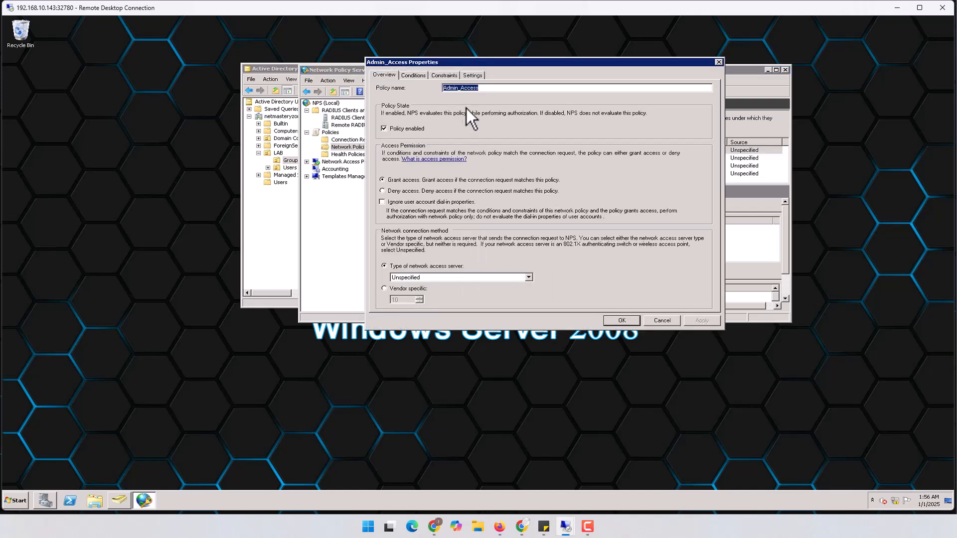
left_click(422, 78)
left_click(444, 76)
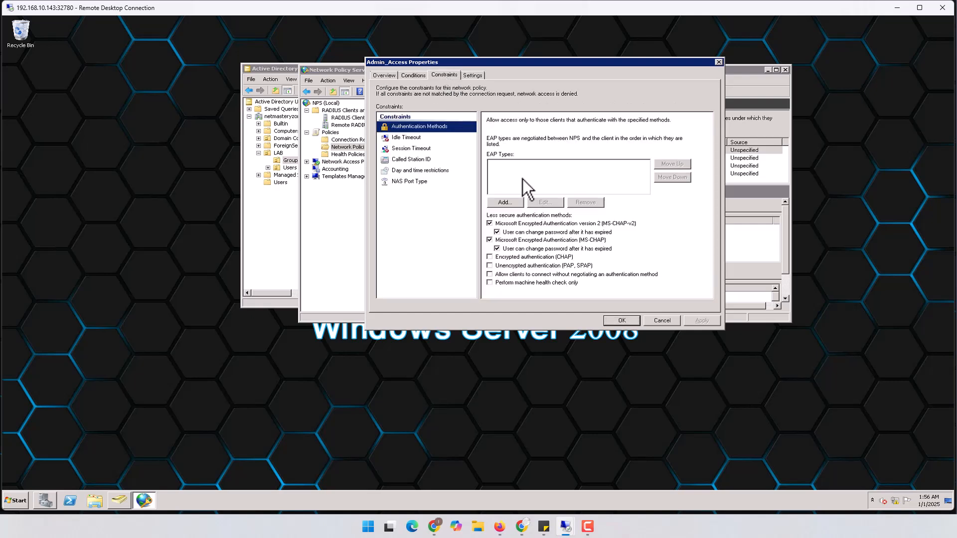
left_click(505, 203)
left_click(541, 177)
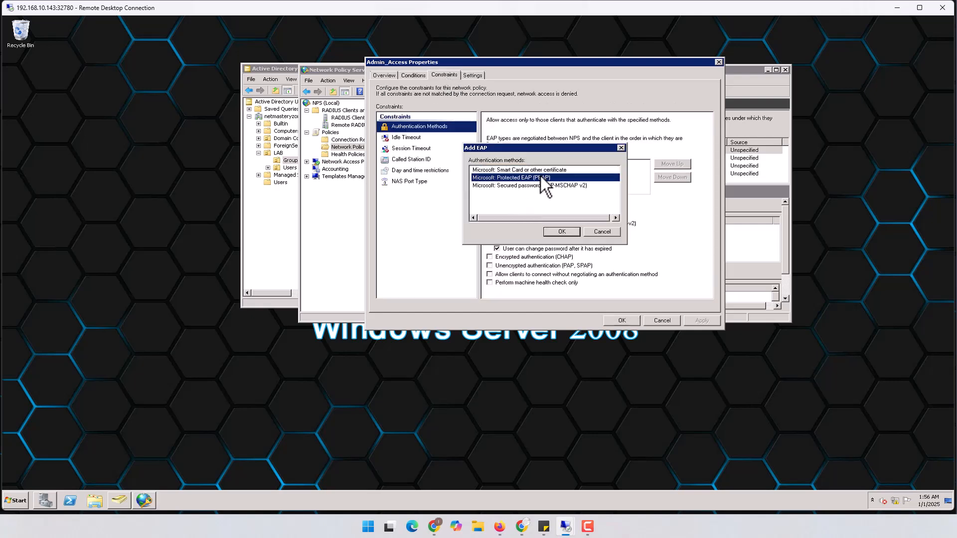
left_click(561, 234)
left_click(515, 201)
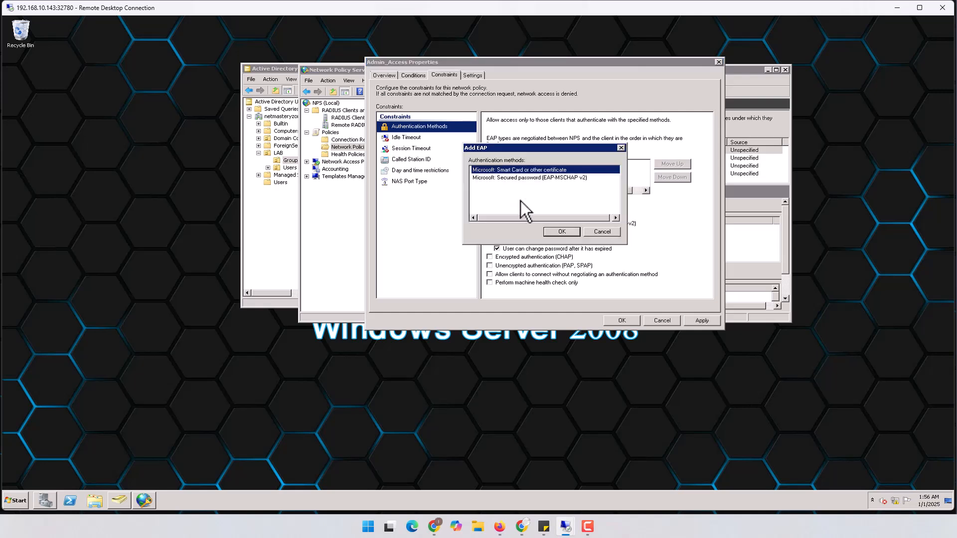
left_click(552, 177)
left_click(563, 233)
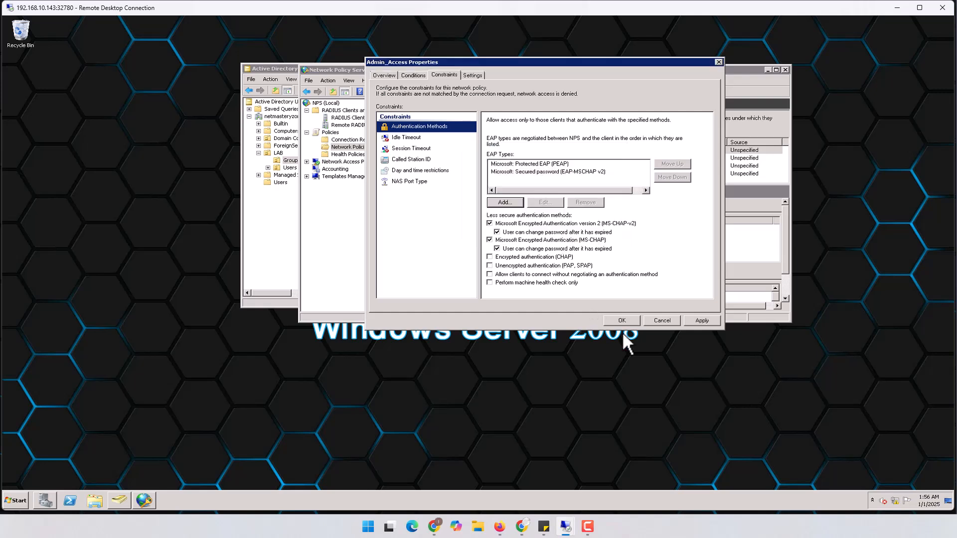
left_click(697, 319)
left_click(622, 320)
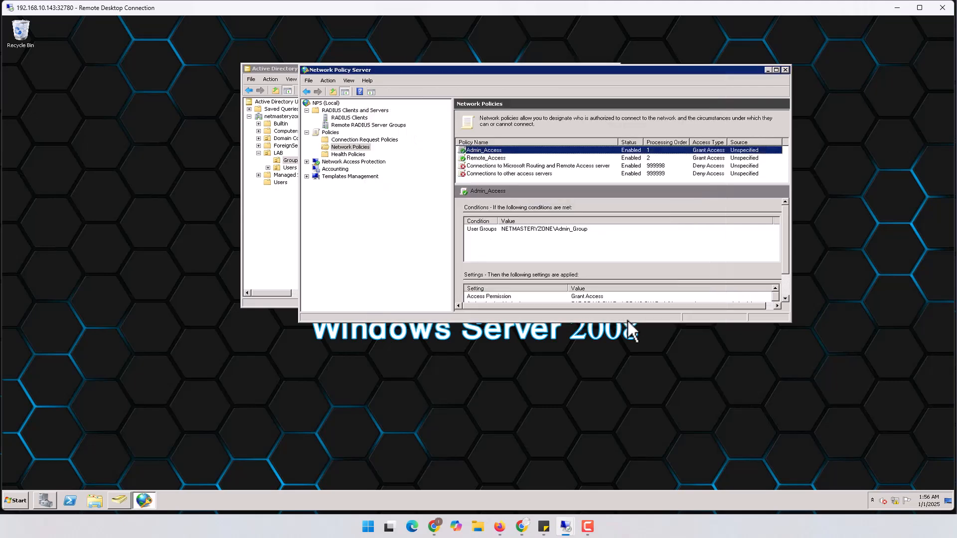
Step: On the client session, enter the test user's password and connect Ra_VPN_IKEv2
left_click(895, 8)
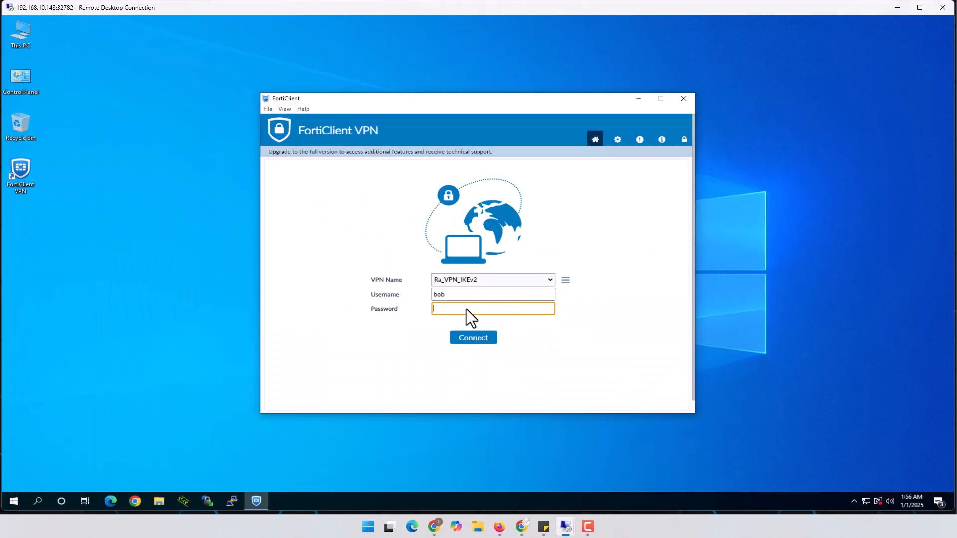
type("P")
left_click(475, 337)
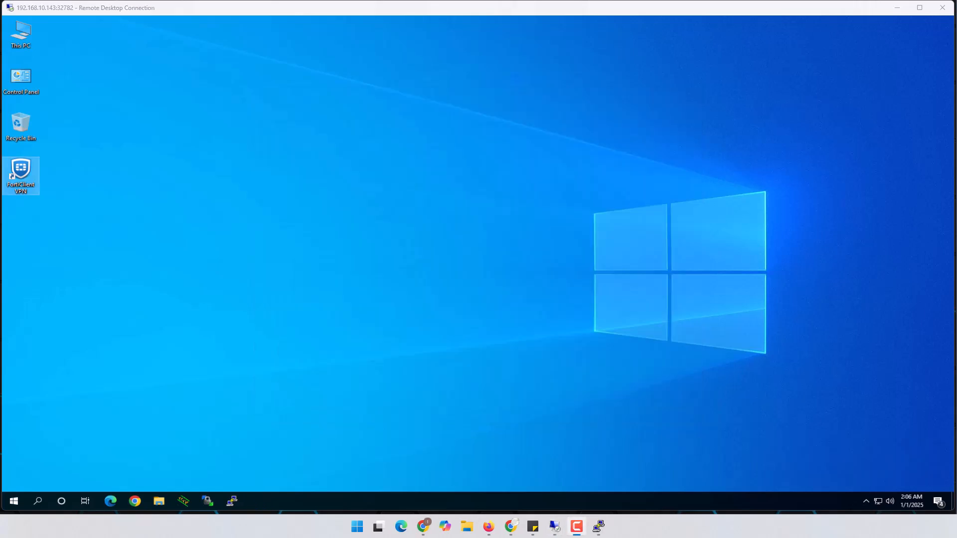
left_click(866, 500)
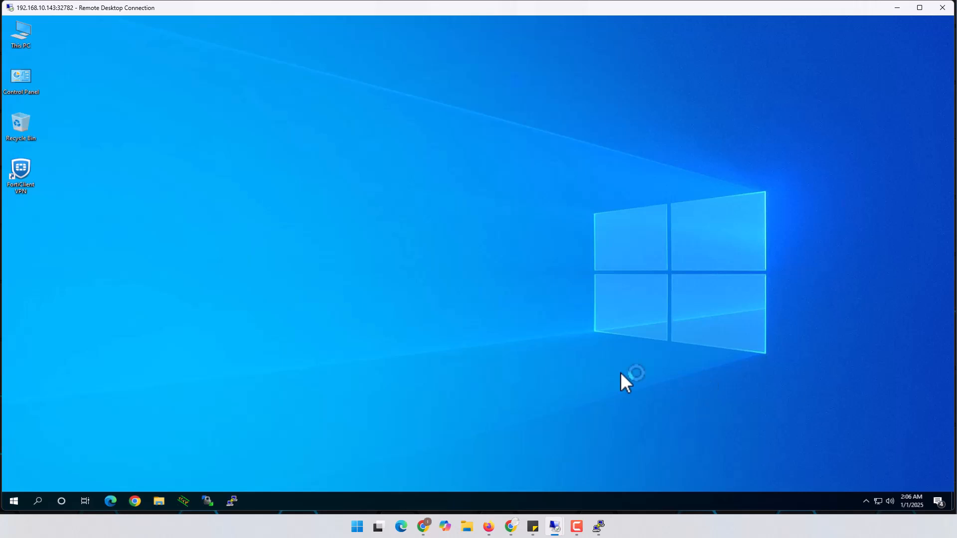
left_click(14, 500)
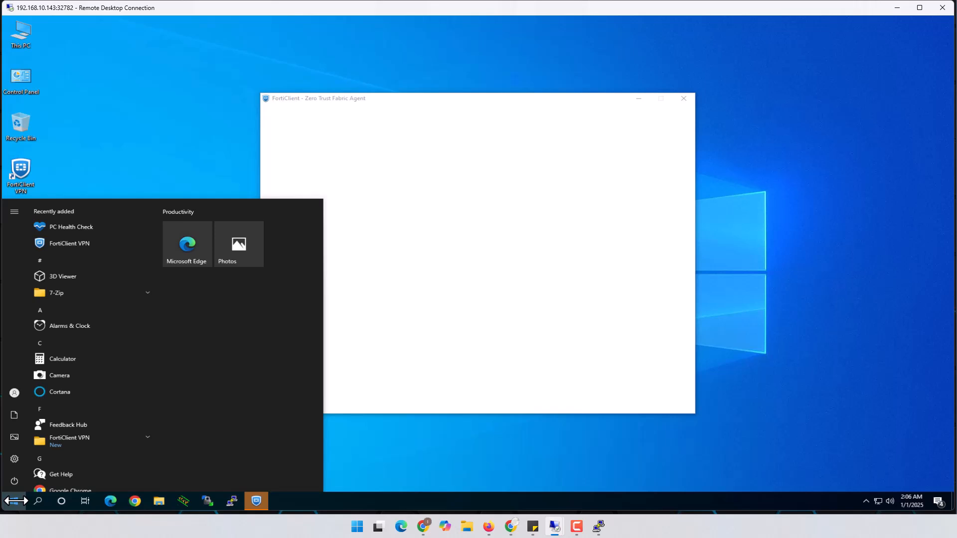
Step: Check the VPN status, then open Command Prompt by searching cmd
left_click(15, 501)
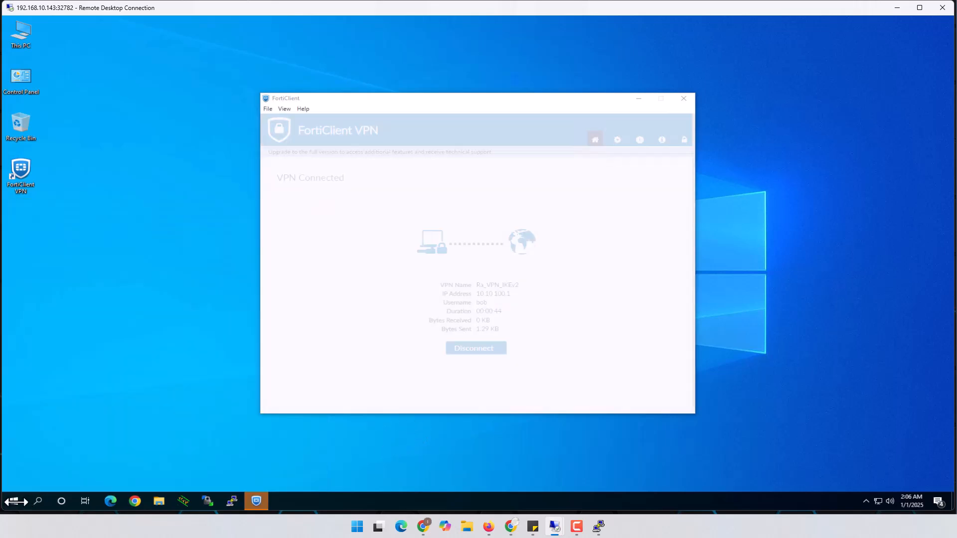
left_click(15, 502)
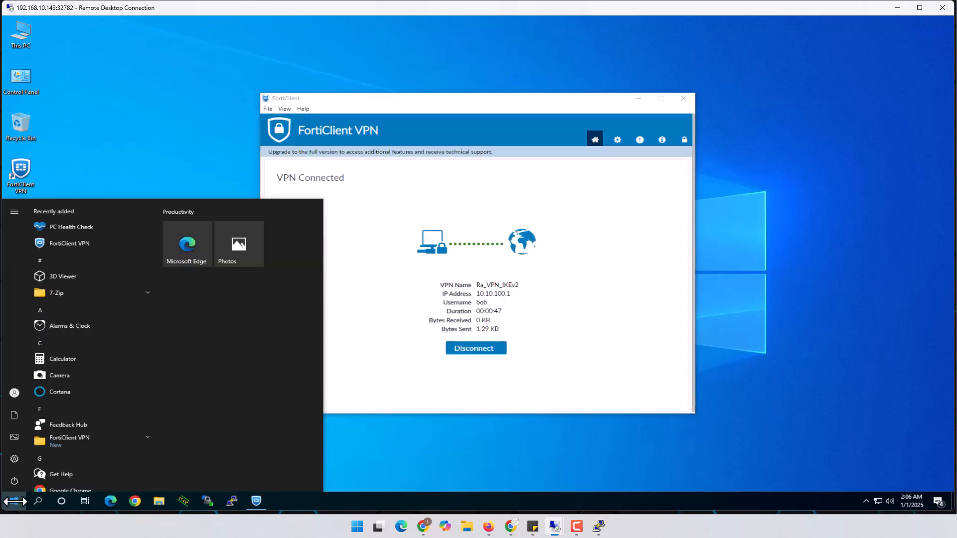
left_click(15, 501)
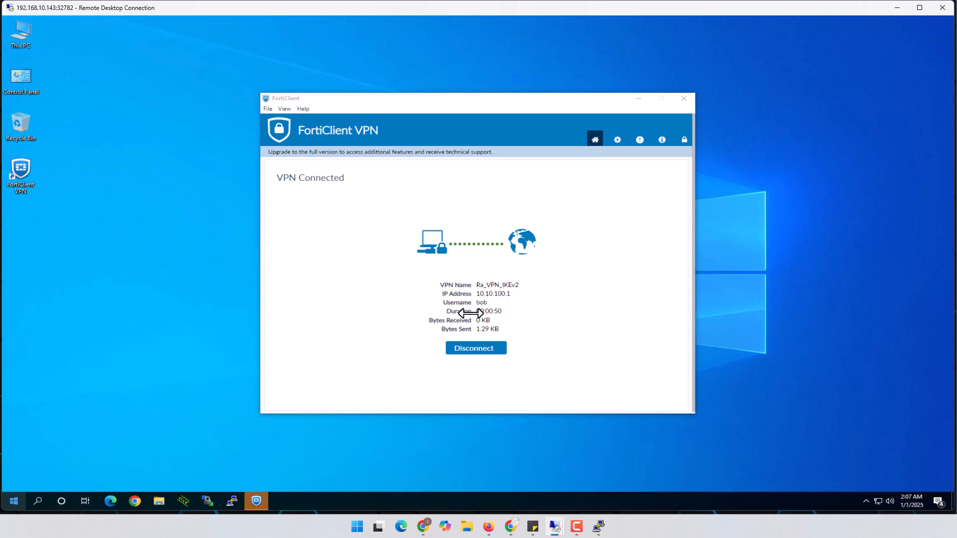
key("super")
type("cmd")
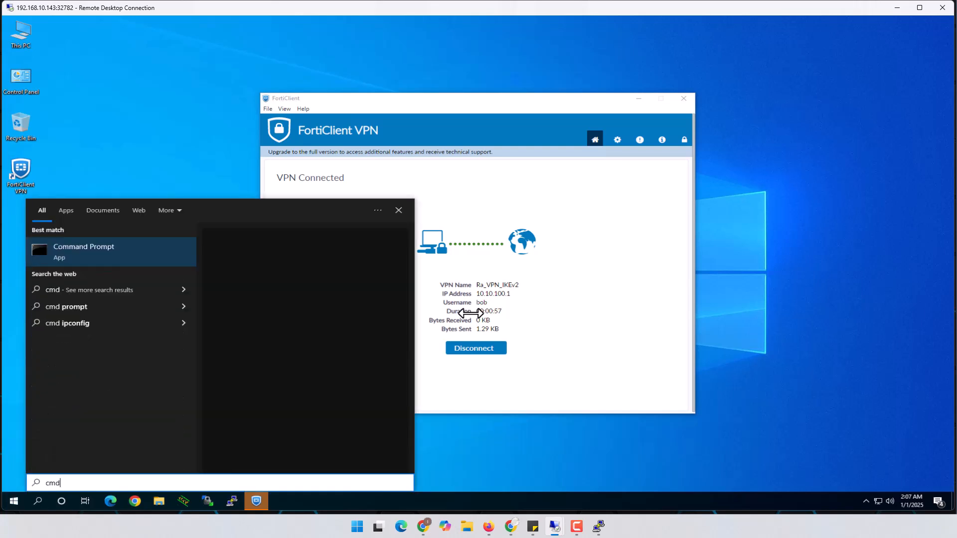
left_click(116, 255)
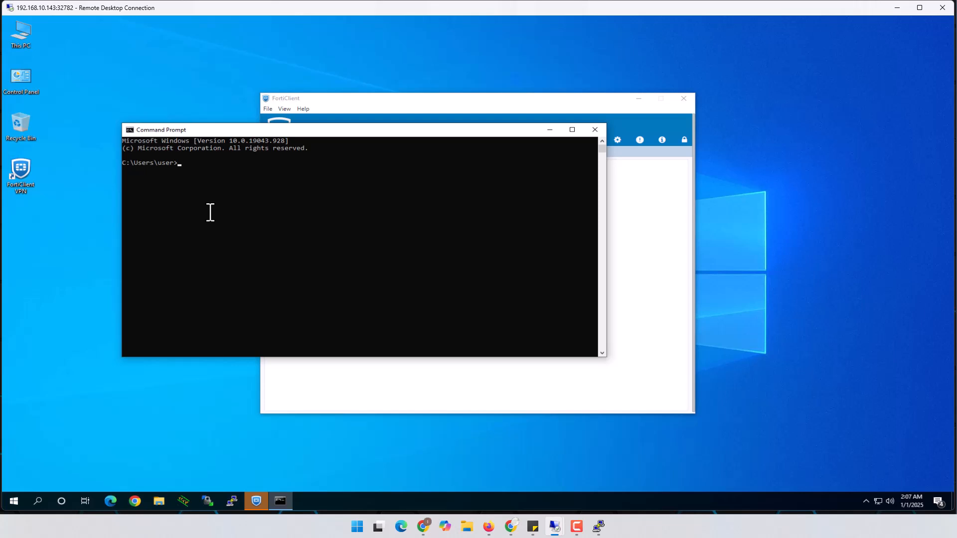
Step: Run ping 10.10.1.21 -t and bring FortiClient back in front
type("ping 10.10.1.21 -t")
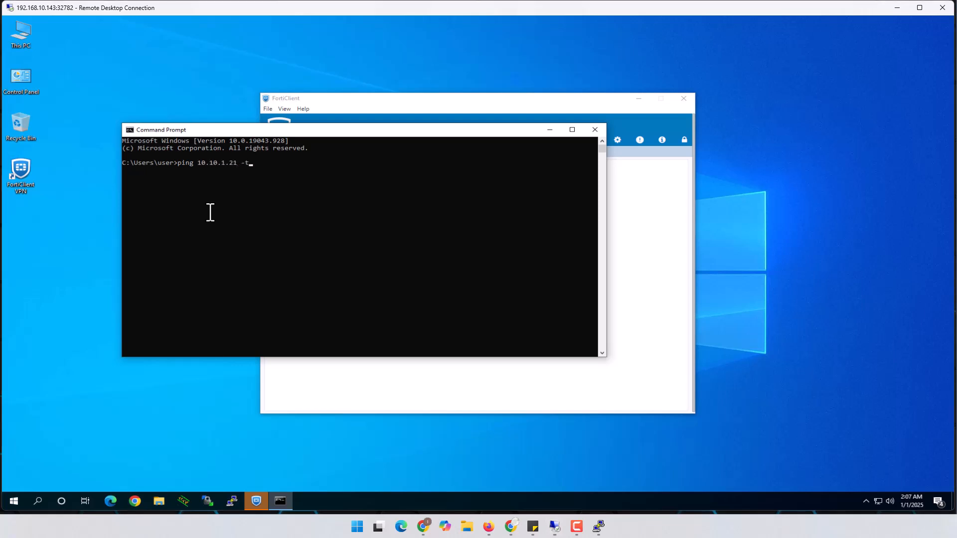
key("Return")
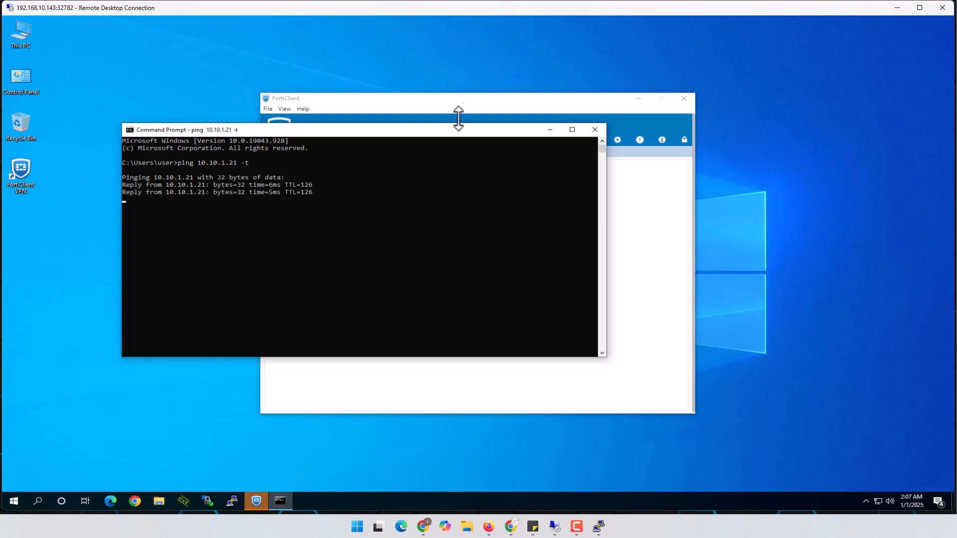
left_click(456, 99)
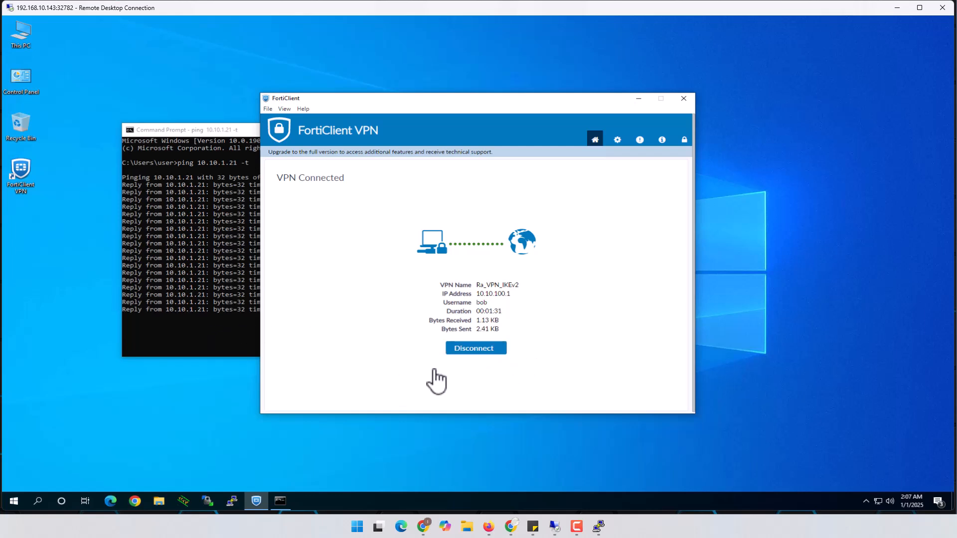
Step: Disconnect Ra_VPN_IKEv2 and reconnect with another domain user's username and password
left_click(472, 350)
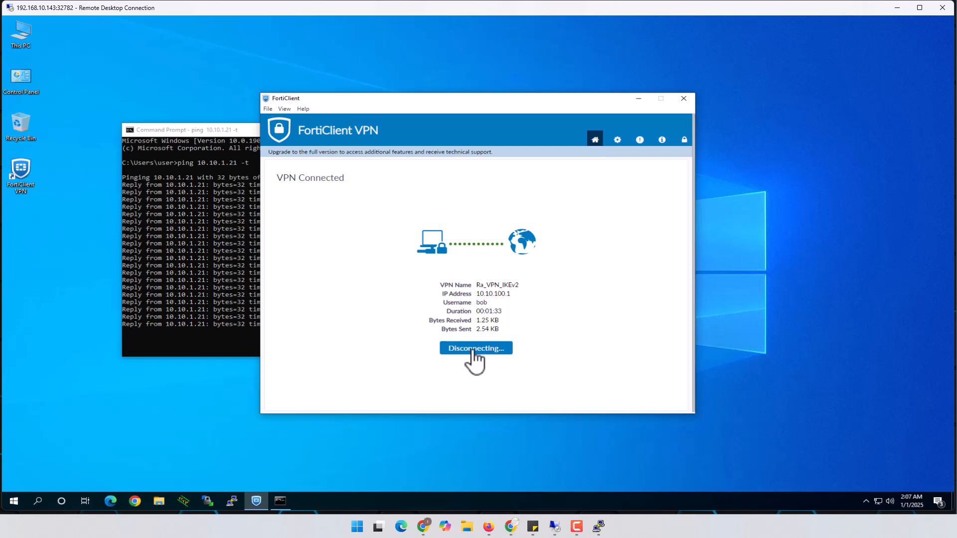
left_click_drag(504, 104, 622, 85)
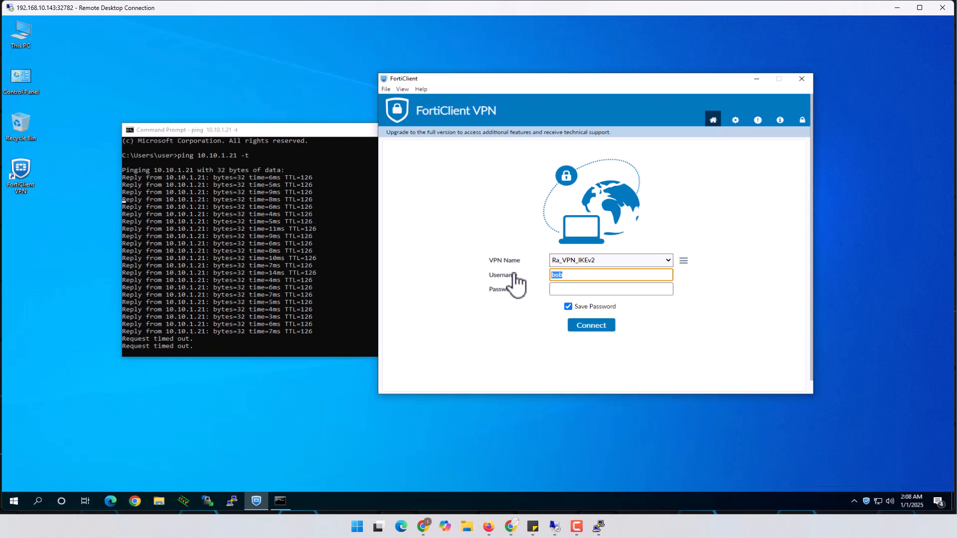
type("Sahra")
key("Tab")
type("•••••••")
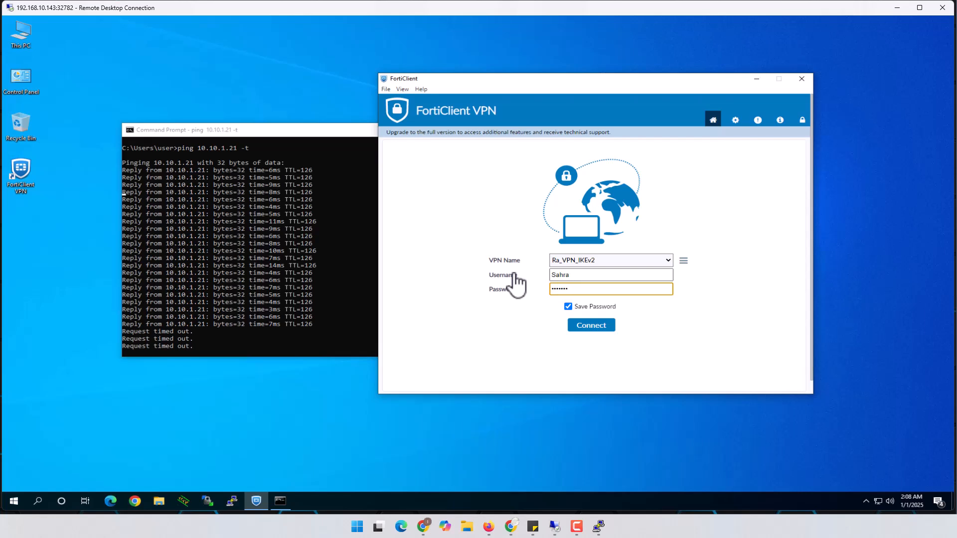
key("BackSpace")
key("BackSpace")
key("BackSpace")
key("BackSpace")
key("BackSpace")
type("••")
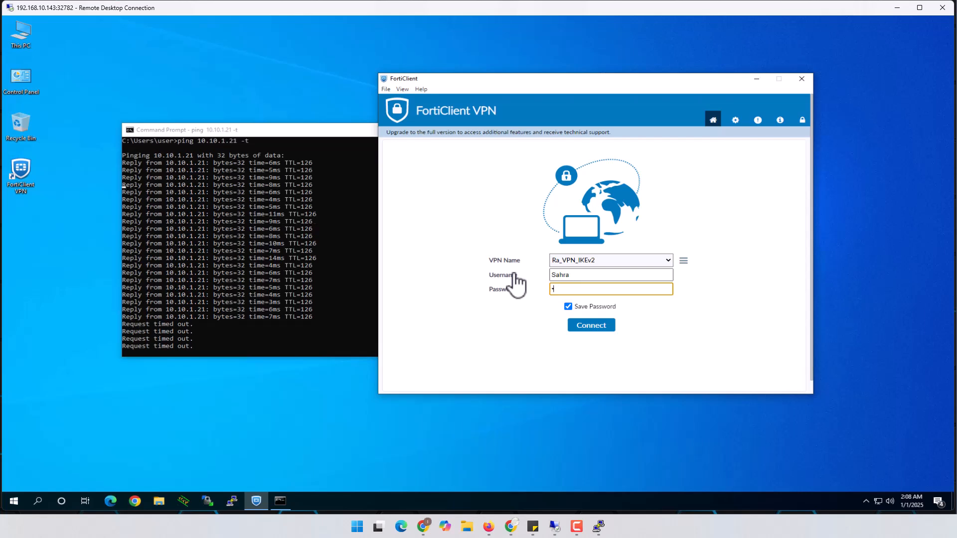
type("•••••••")
left_click(604, 325)
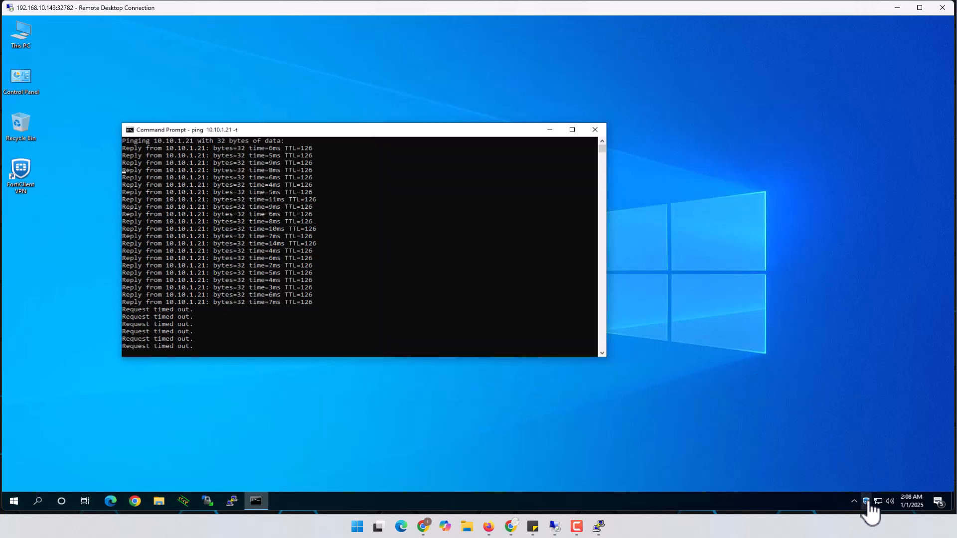
left_click(858, 480)
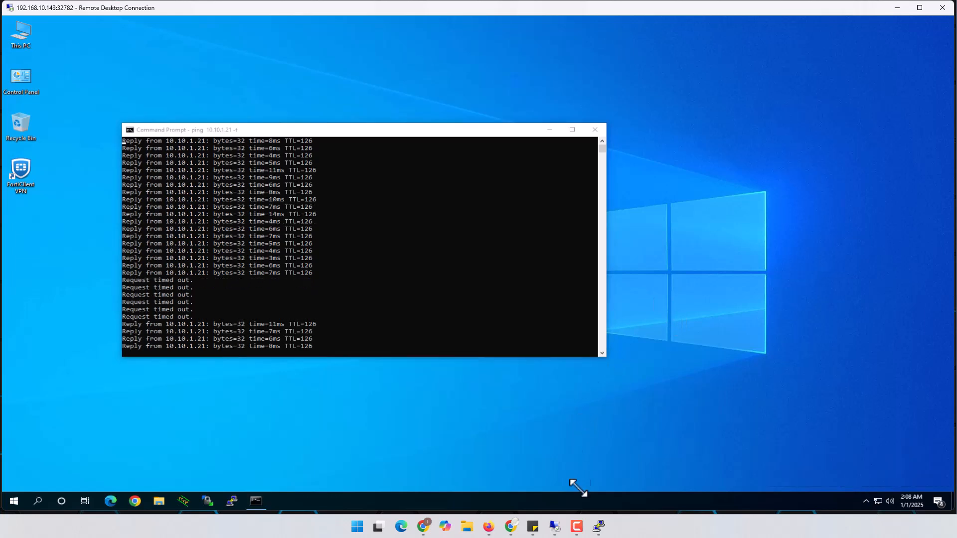
Step: On the server, bring up Active Directory Users and Computers and review Admin_Group's members
mouse_move(555, 531)
left_click(528, 493)
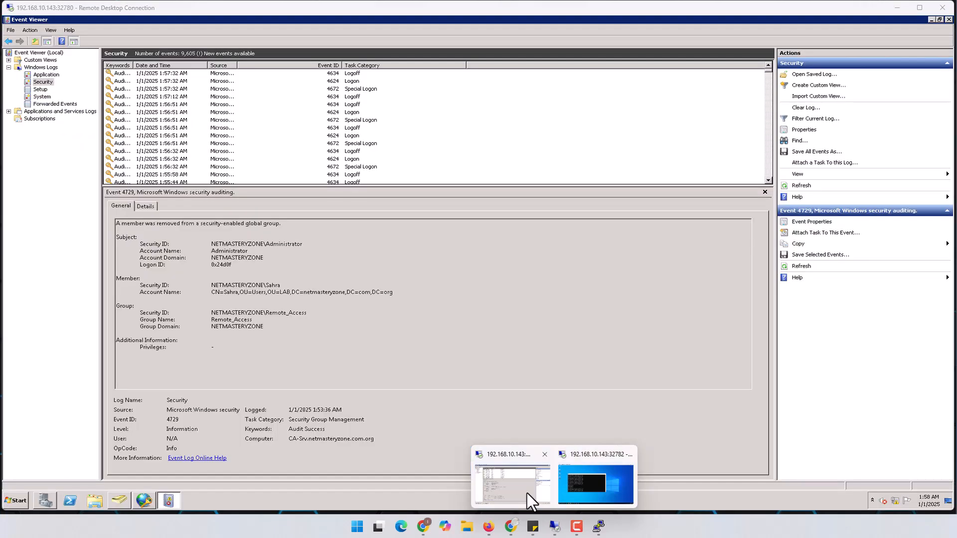
left_click(931, 19)
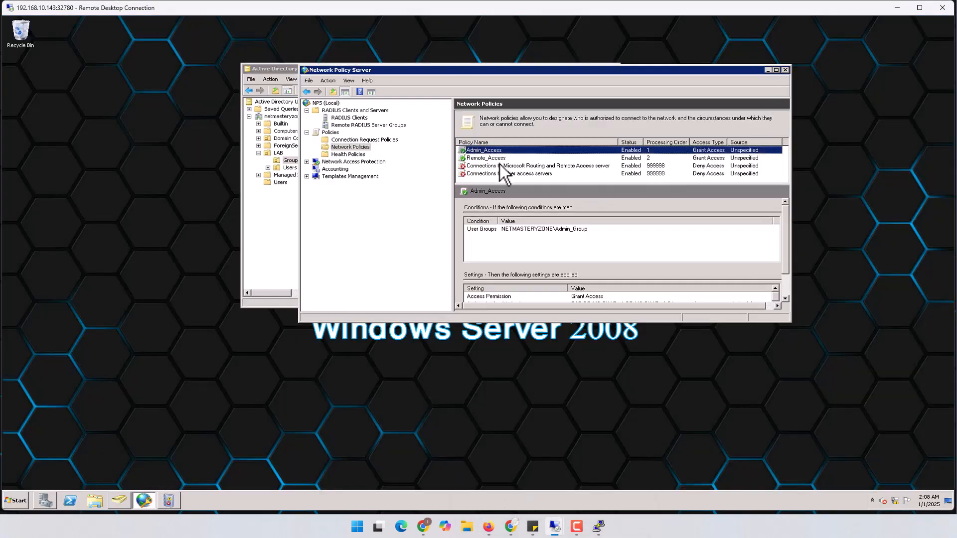
left_click(261, 226)
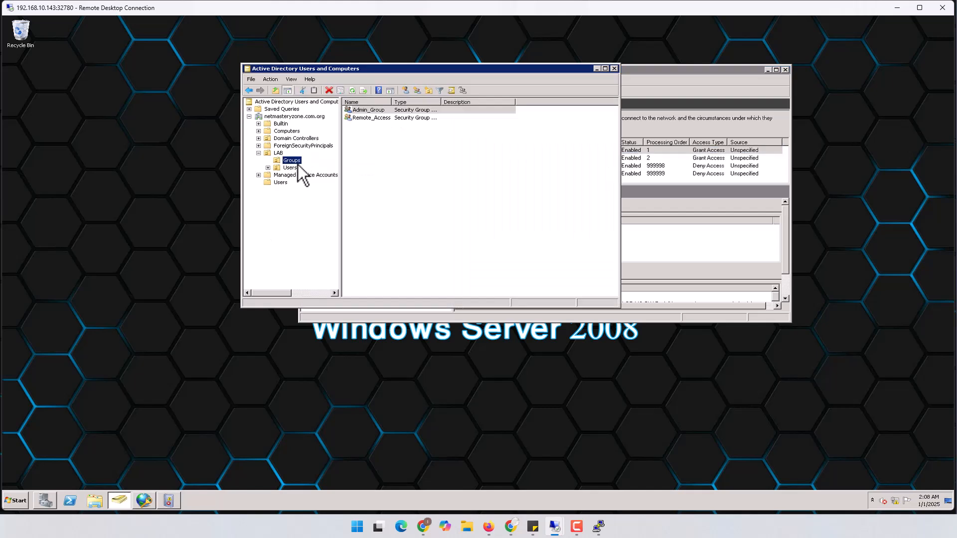
double_click(367, 111)
left_click(380, 103)
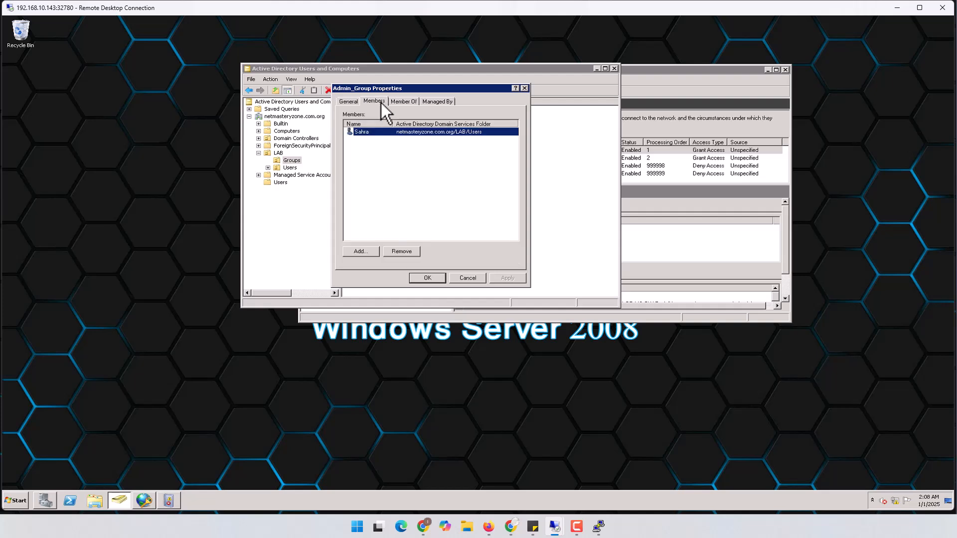
left_click(469, 280)
Step: Check Remote_Access's single member, then return to the client session
double_click(369, 119)
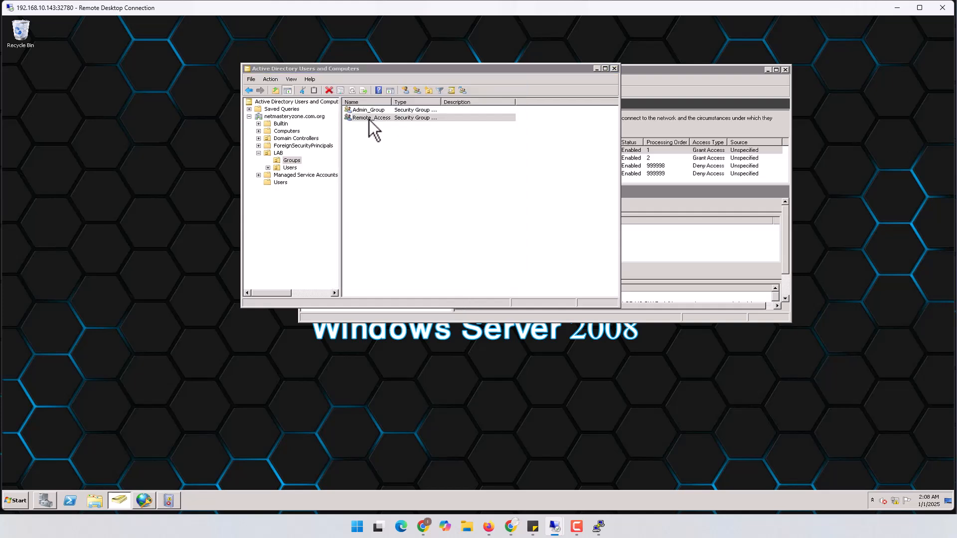
left_click(374, 102)
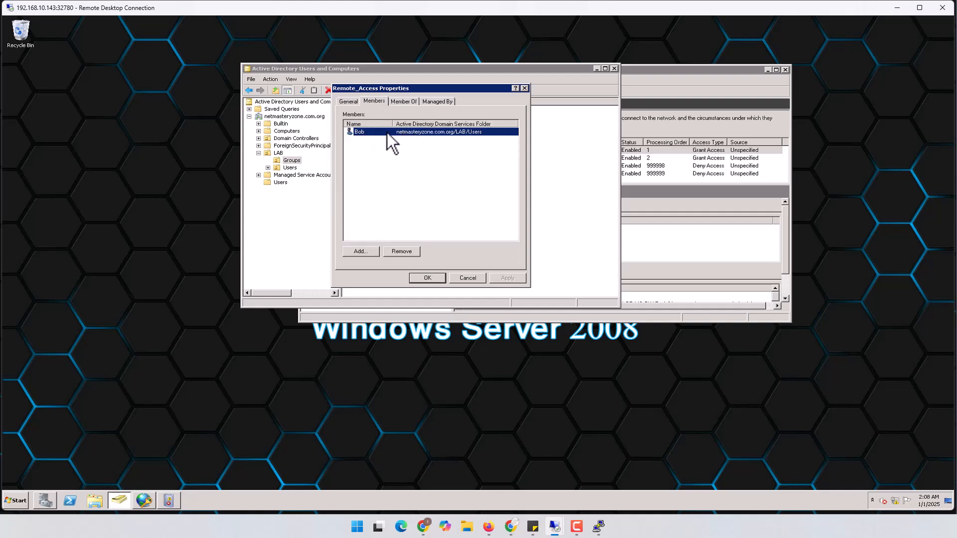
left_click(469, 280)
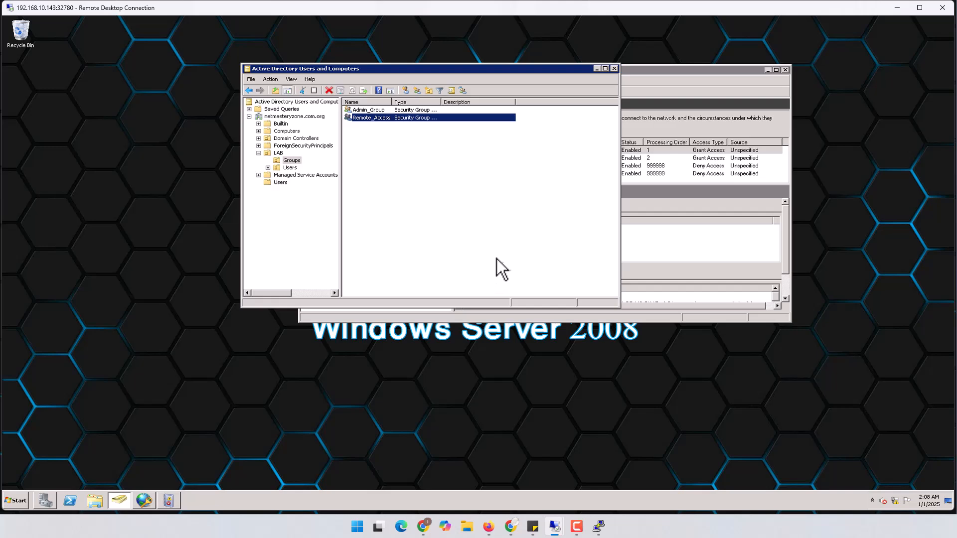
left_click(900, 10)
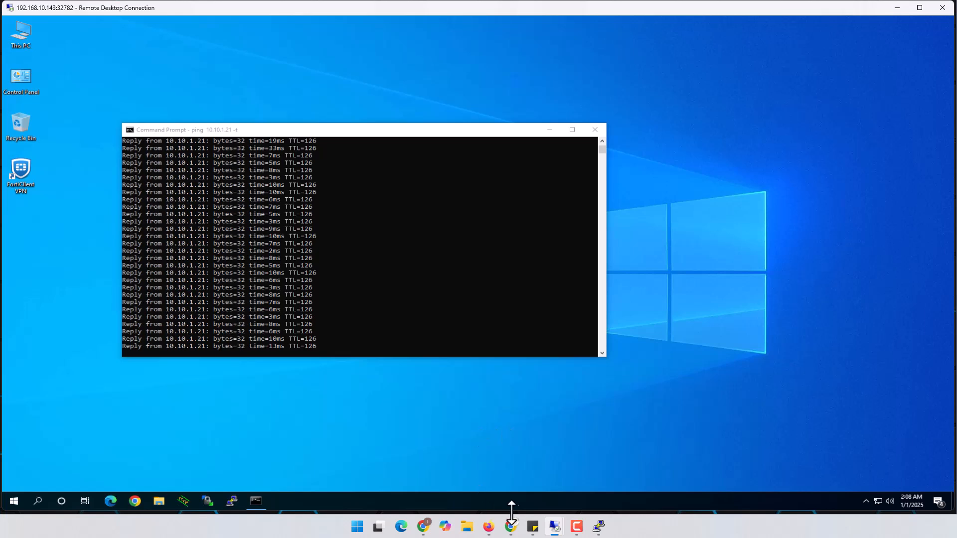
Step: Connect to 192.168.10.143:32784, accepting its certificate and suppressing future warnings for it
mouse_move(554, 527)
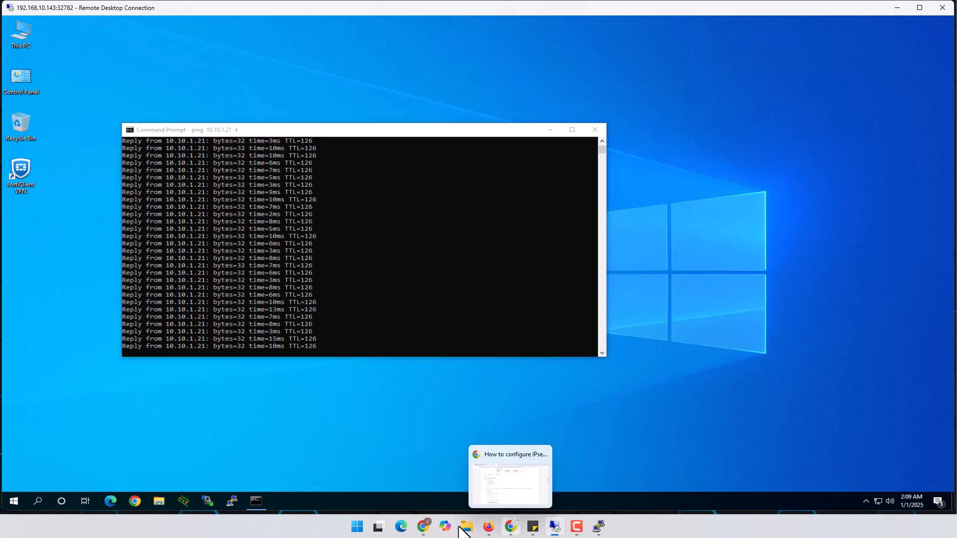
mouse_move(489, 532)
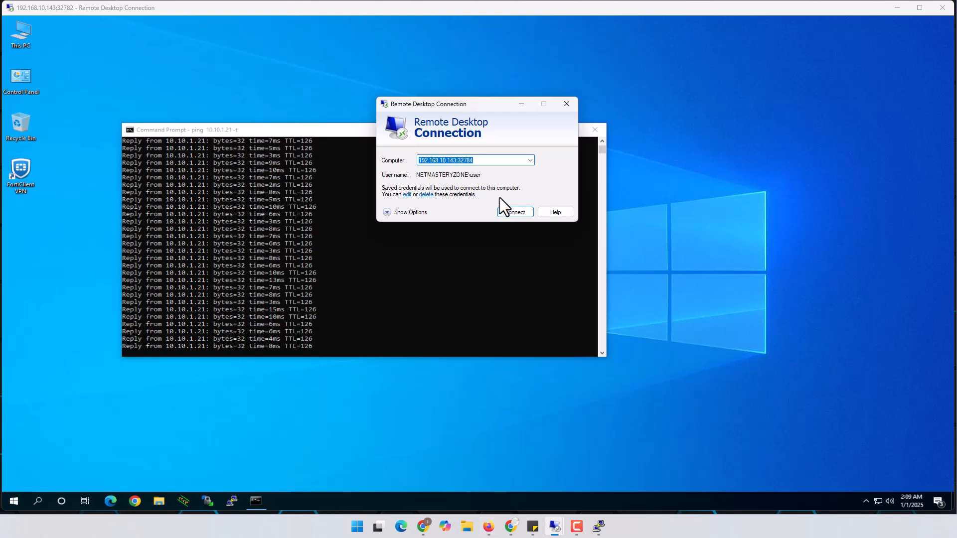
left_click(488, 159)
left_click(519, 212)
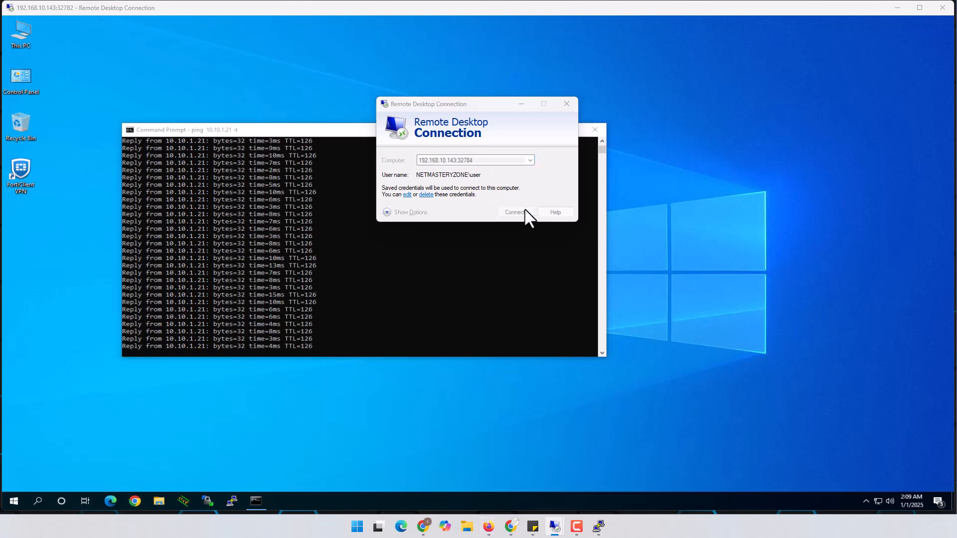
left_click(414, 227)
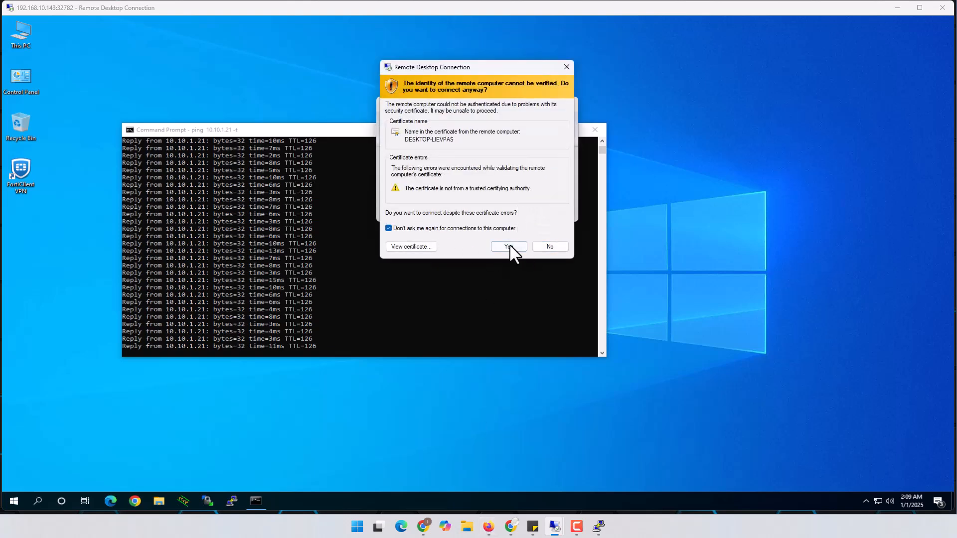
left_click(517, 248)
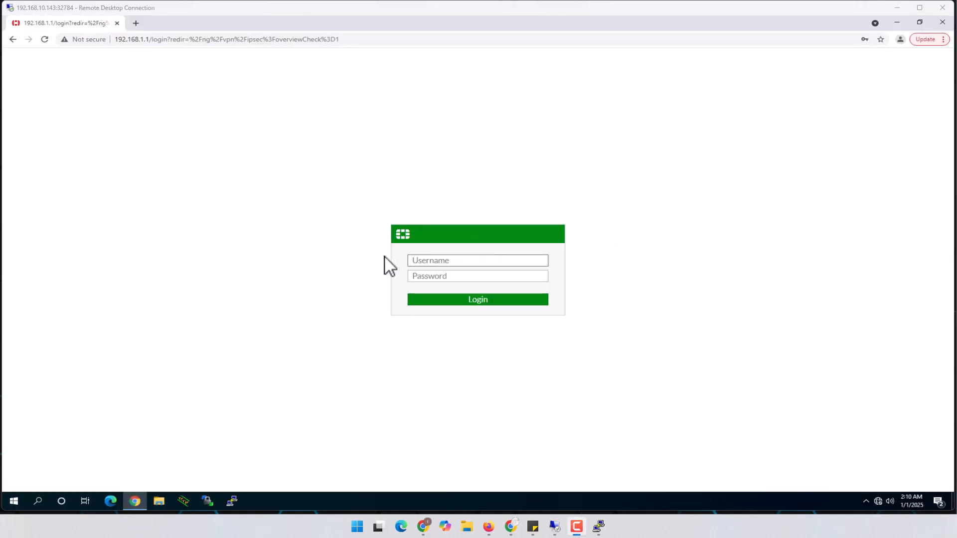
Step: Log in to FortiGate with the Remote_Access group user's credentials and decline saving the password
left_click(446, 259)
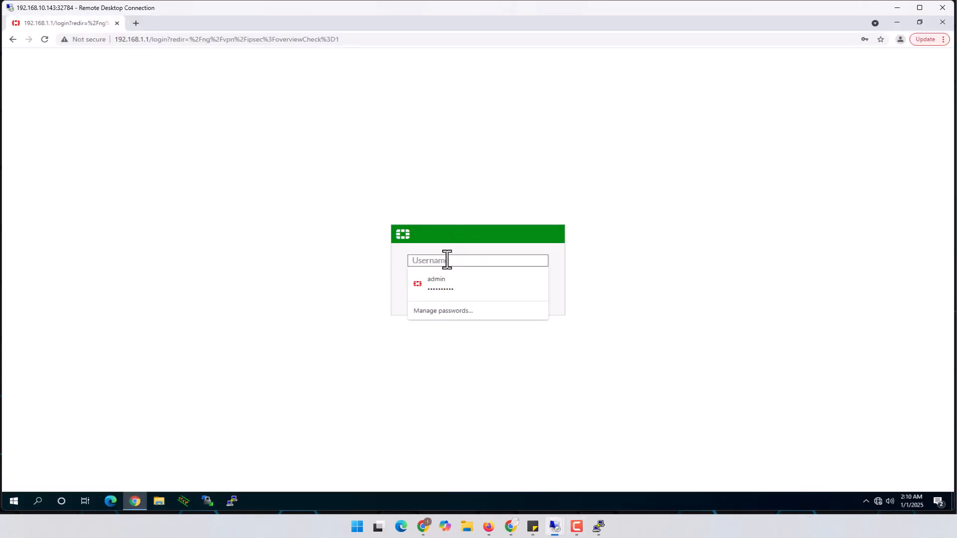
type("bob")
key("Tab")
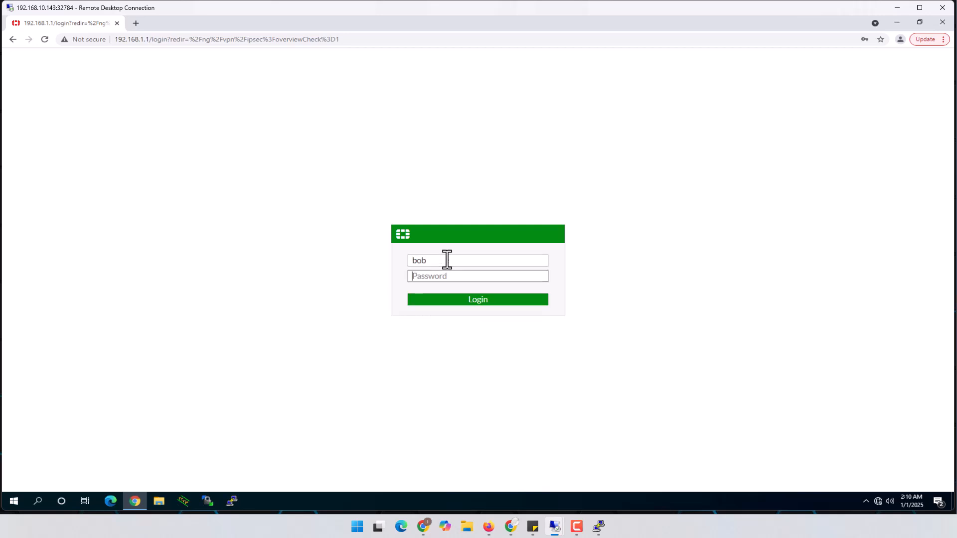
type("password1")
left_click(480, 300)
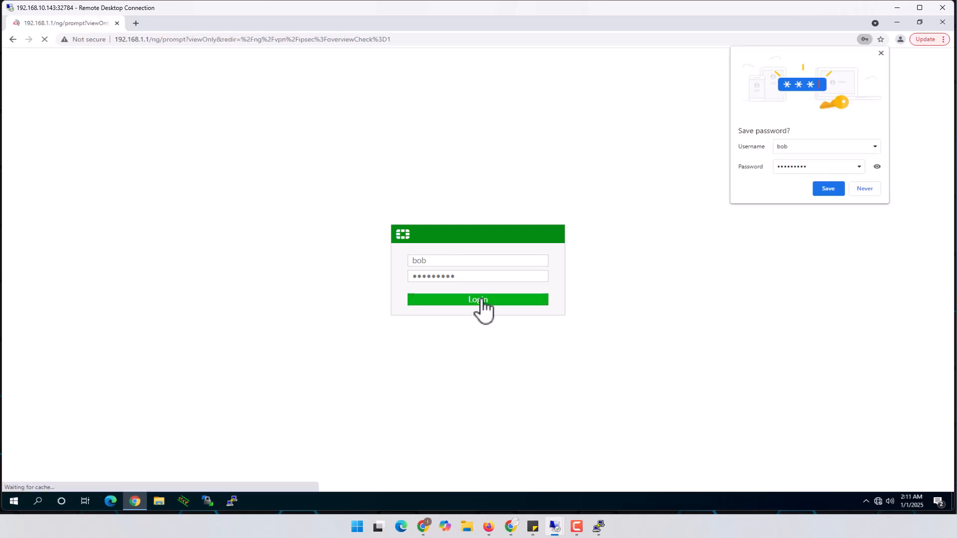
left_click(868, 186)
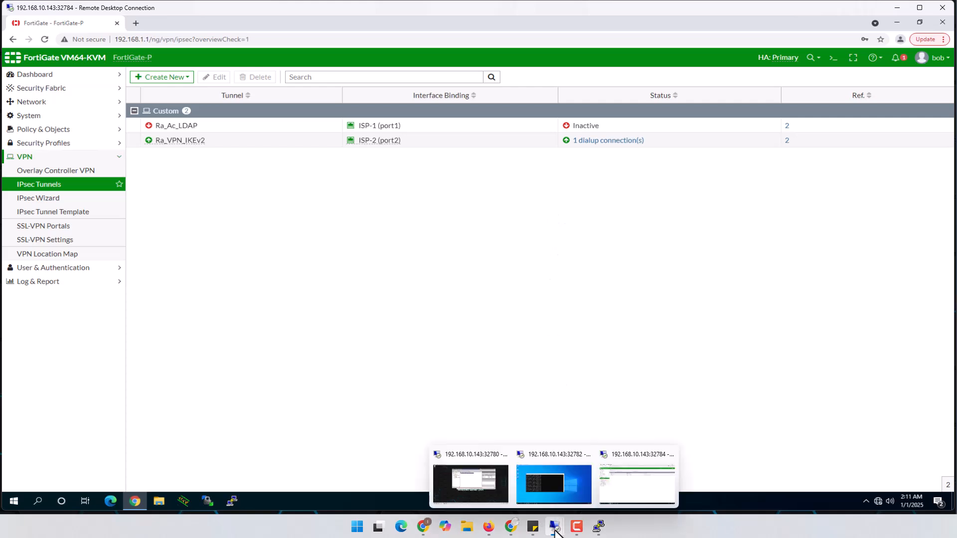
Step: On the Windows Server session, open Admin_Group's properties on its Members tab
left_click(489, 487)
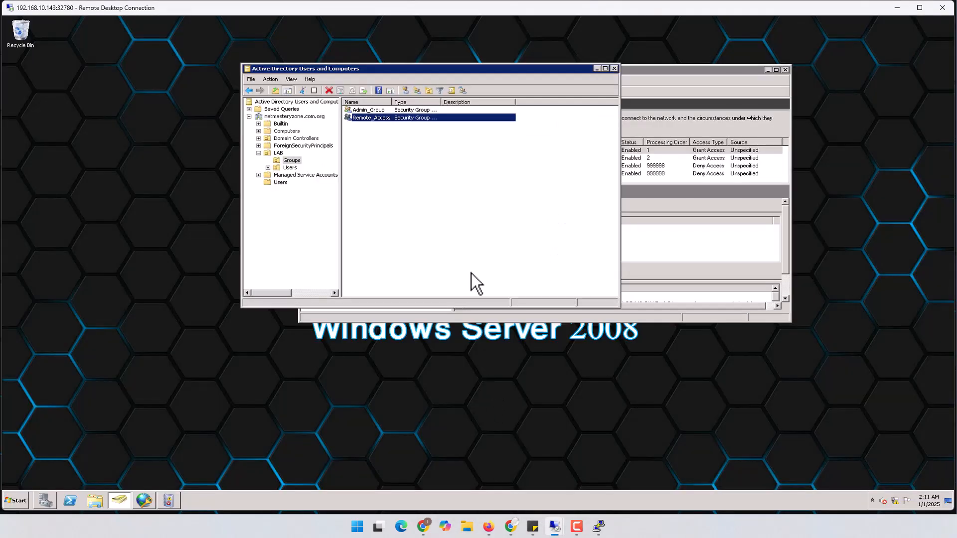
double_click(372, 111)
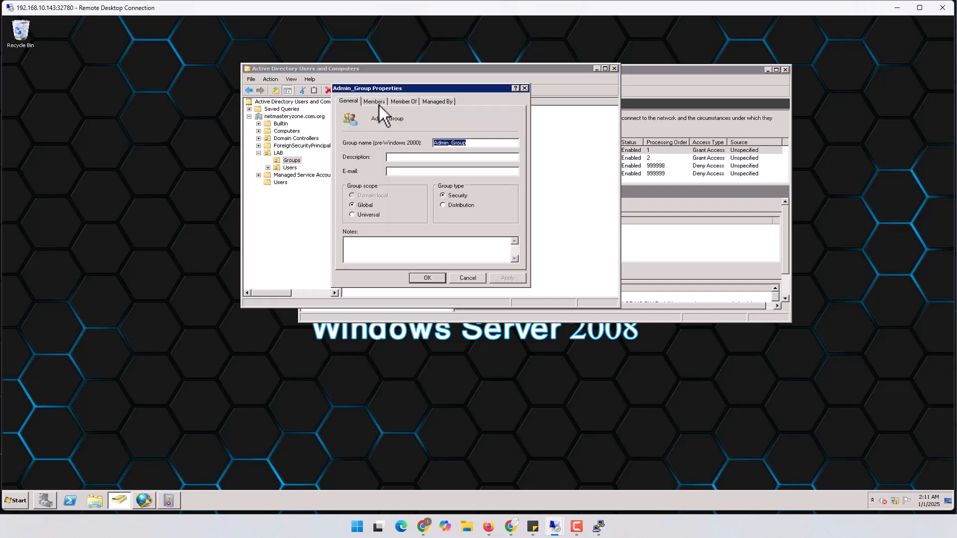
left_click(375, 102)
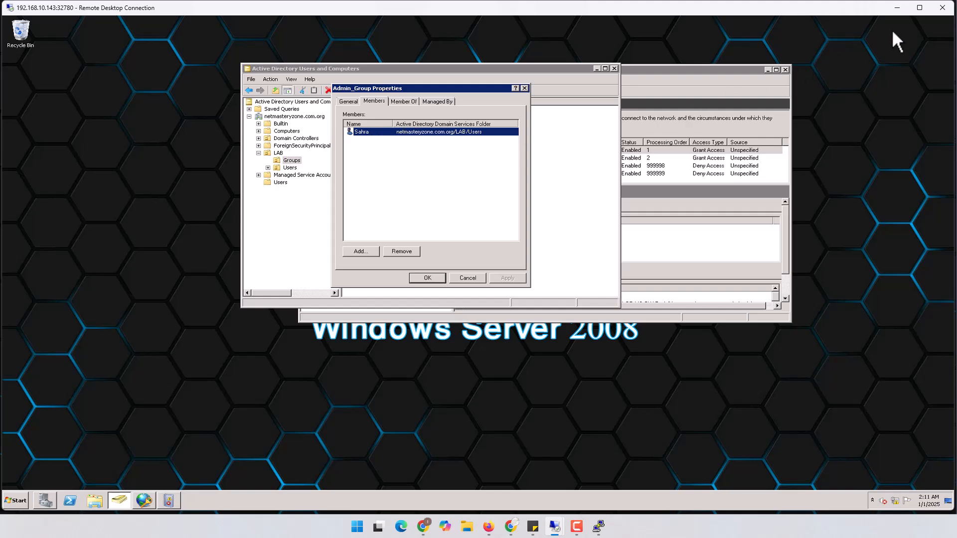
left_click(896, 9)
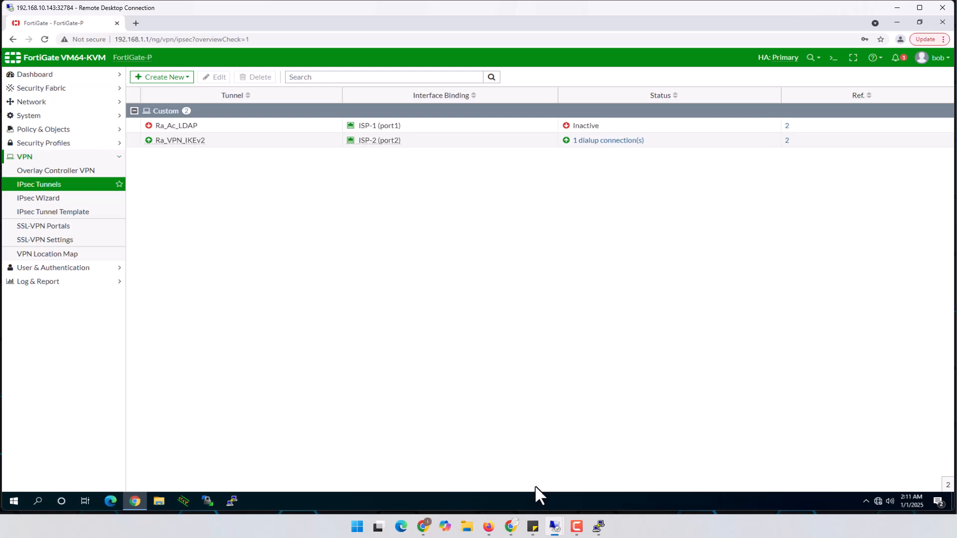
mouse_move(553, 526)
left_click(489, 489)
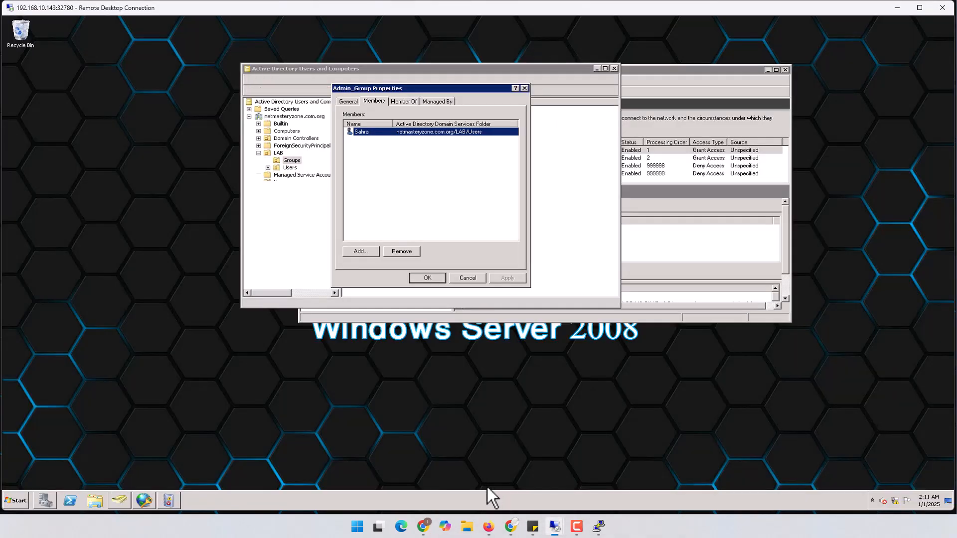
Step: Review the Remote_Access, Admin_Access and other-access-servers policies plus the RADIUS clients list in NPS
left_click(682, 71)
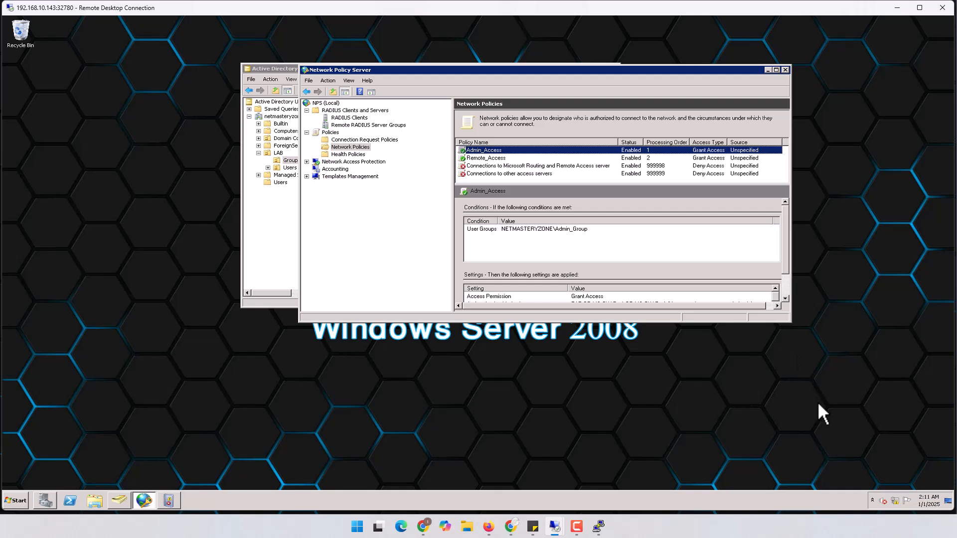
left_click(483, 159)
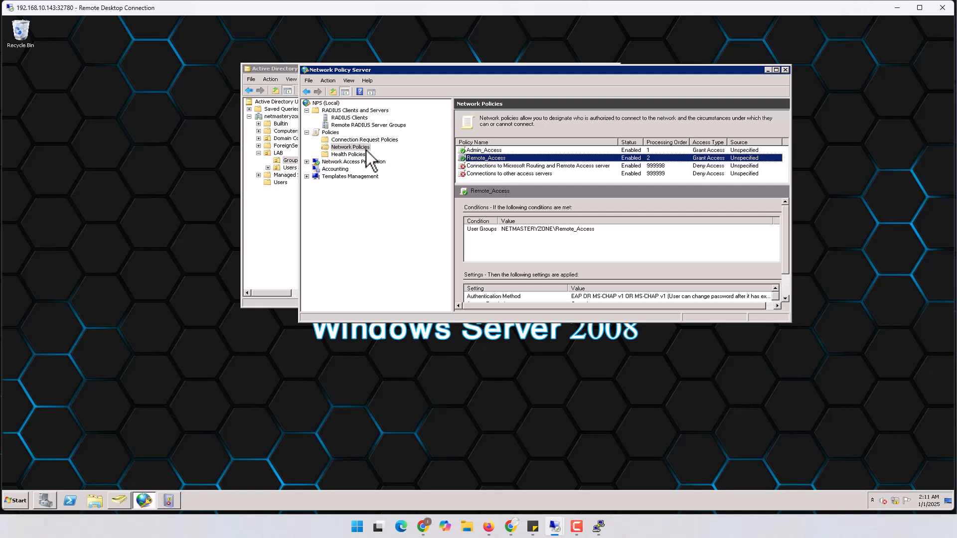
left_click(343, 120)
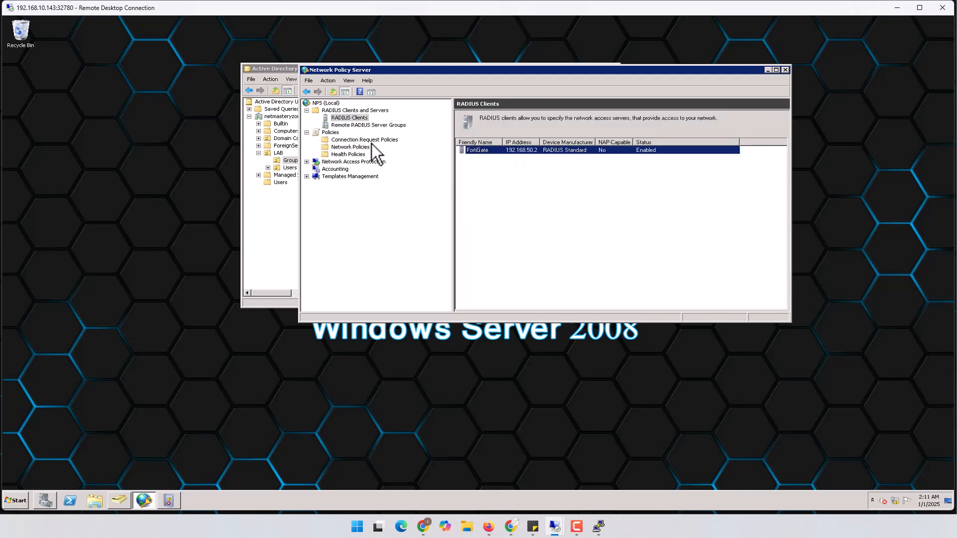
left_click(352, 147)
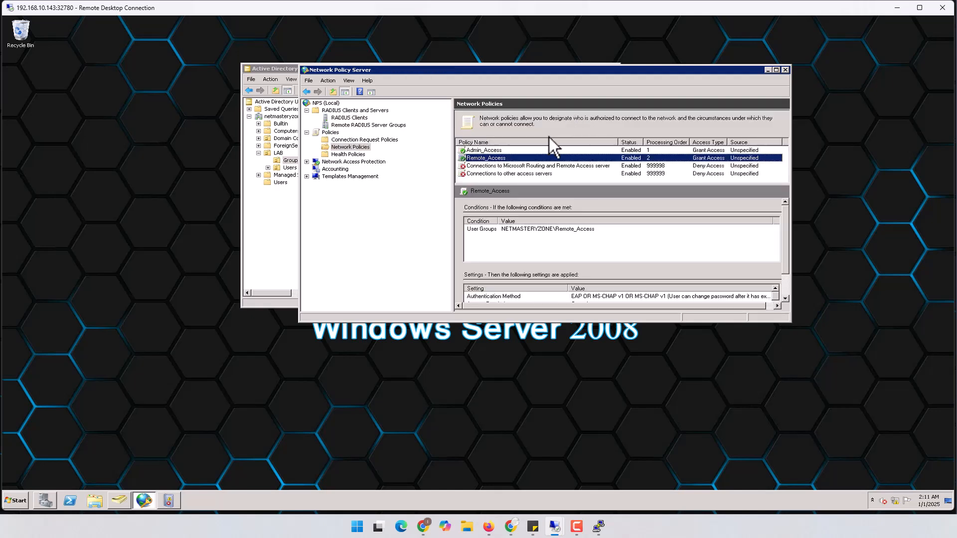
left_click(491, 150)
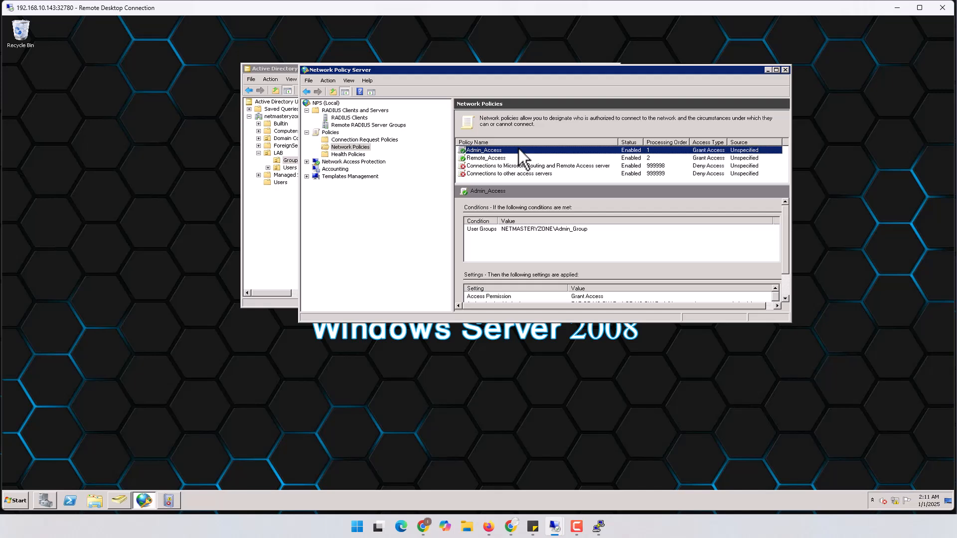
left_click(495, 159)
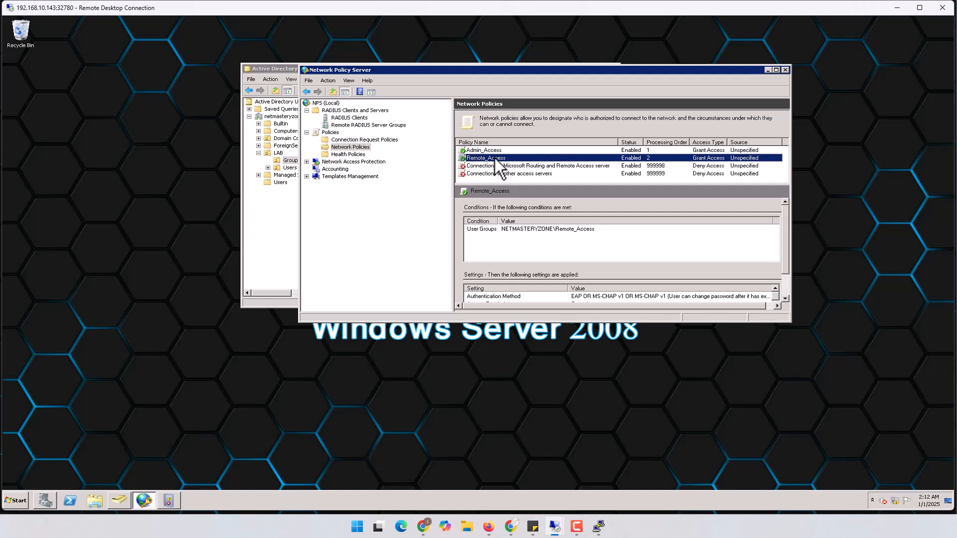
left_click(495, 157)
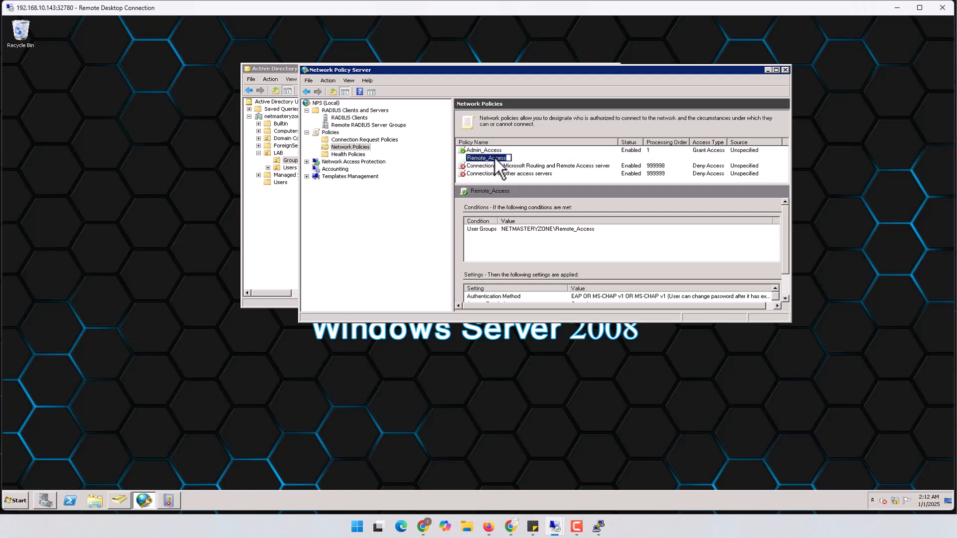
left_click(507, 173)
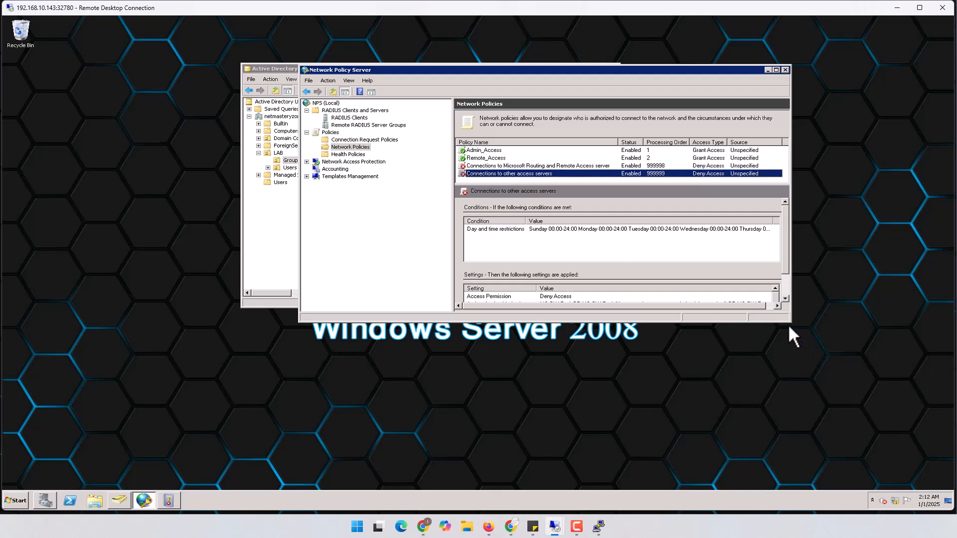
Step: Drag the Network Policy Server window taller to show the full policy settings
left_click_drag(787, 324, 797, 355)
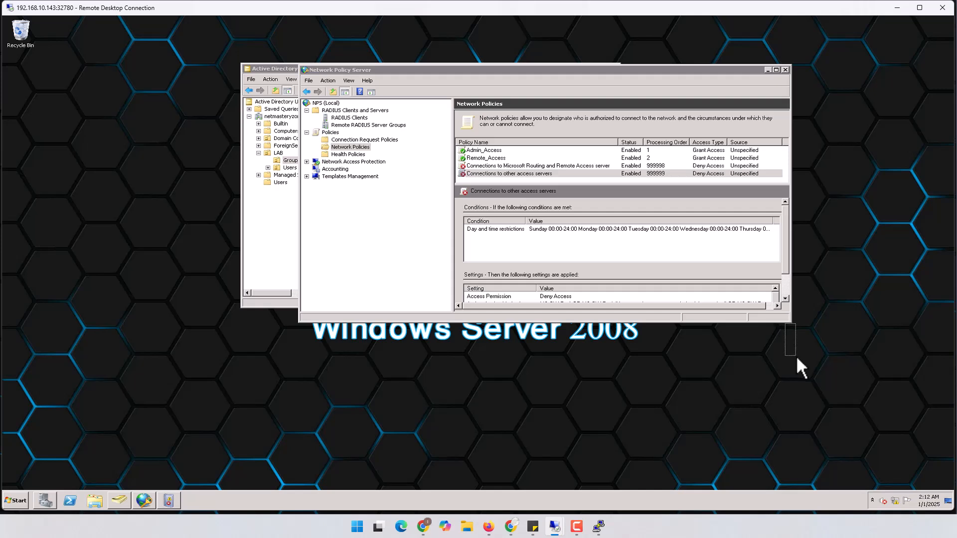
left_click(779, 322)
left_click_drag(780, 324, 779, 411)
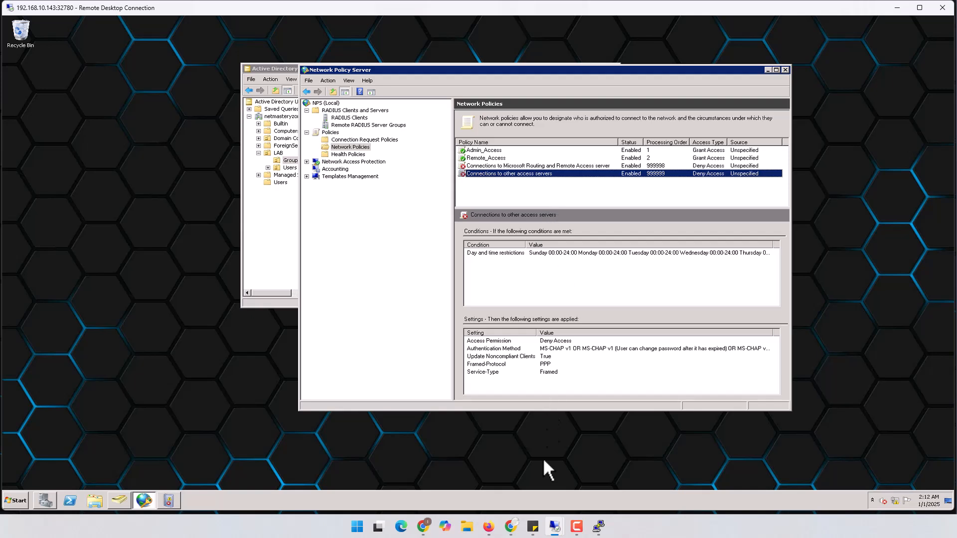
Step: In FortiGate, open LDAP_Group from User & Authentication > User Groups for editing
mouse_move(553, 526)
left_click(613, 483)
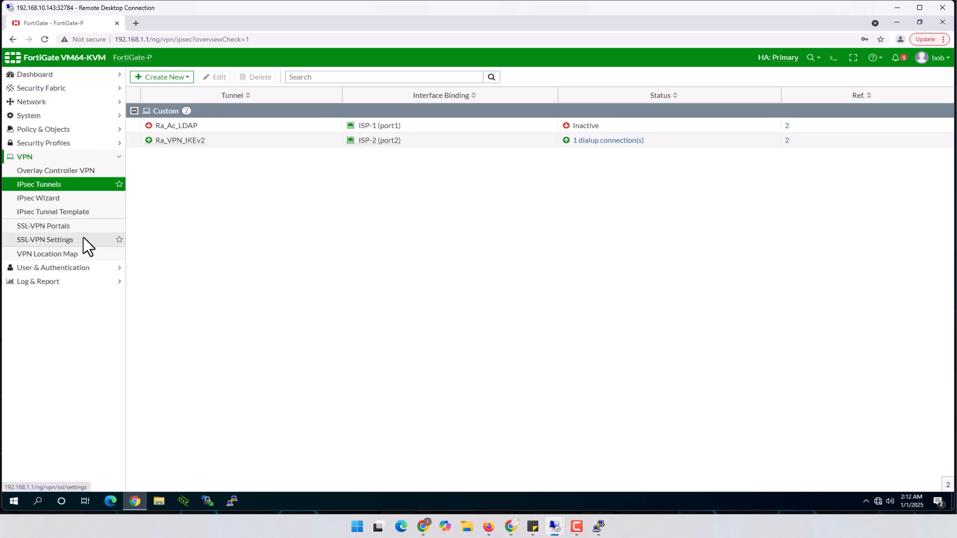
left_click(100, 268)
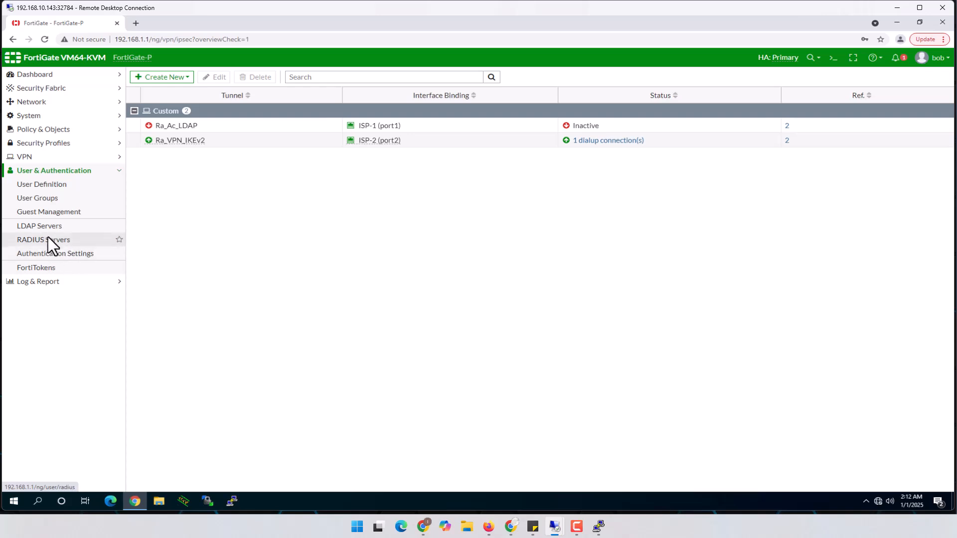
left_click(36, 197)
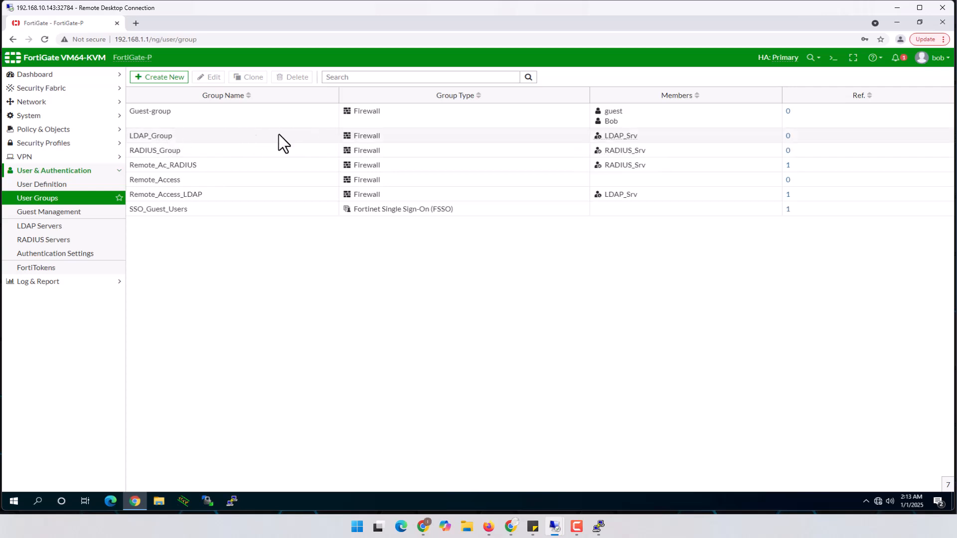
left_click(151, 135)
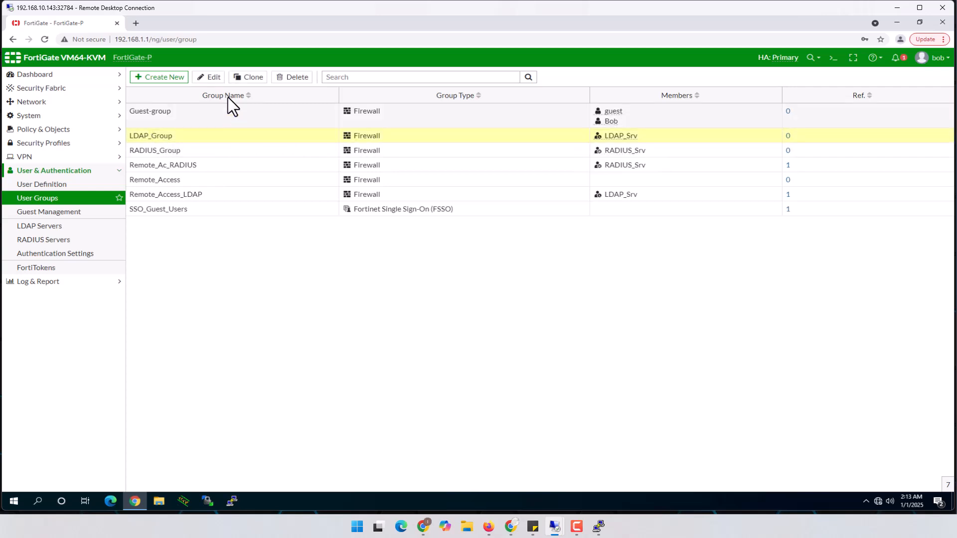
left_click(217, 76)
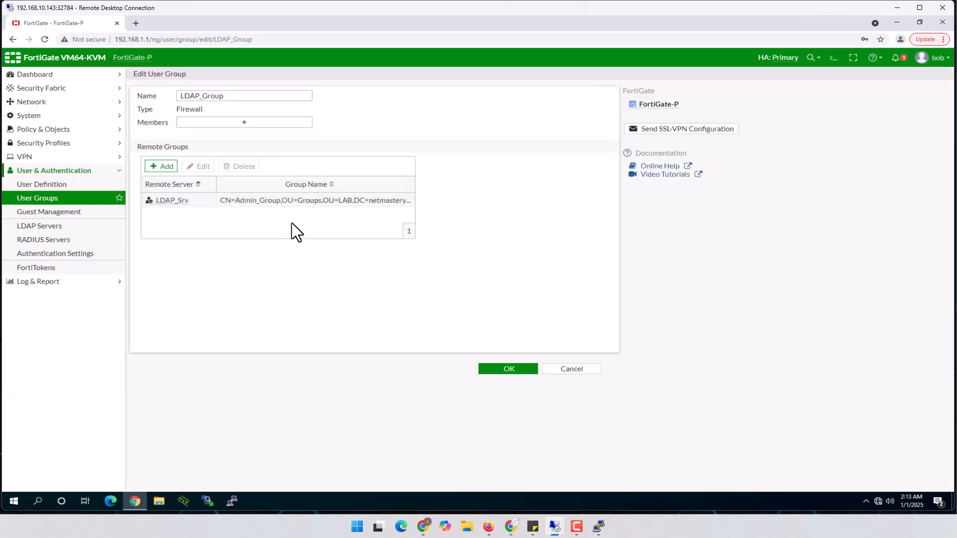
Step: Inspect LDAP_Group's LDAP_Srv remote group match, then cancel both dialogs without changes
left_click(318, 199)
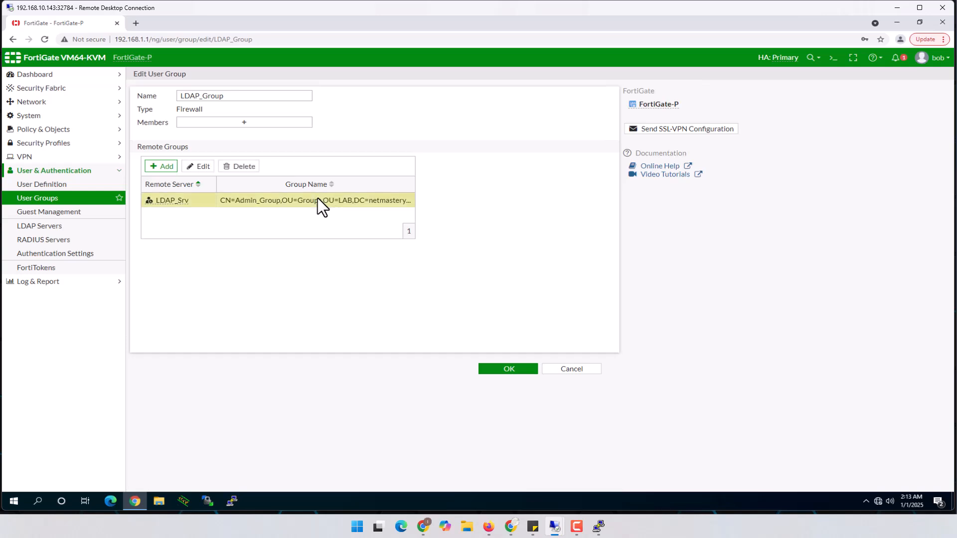
left_click(204, 166)
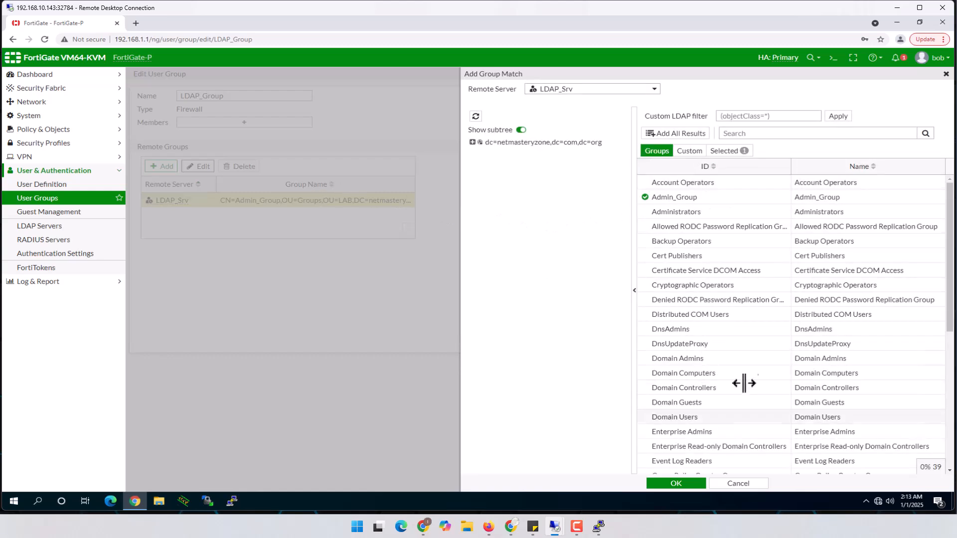
scroll(731, 371, "down", 5)
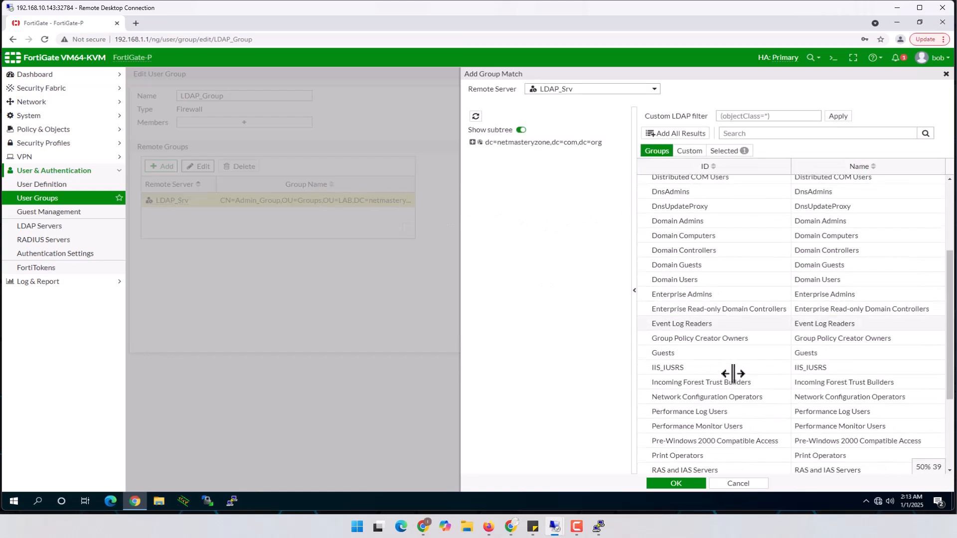
scroll(718, 339, "down", 3)
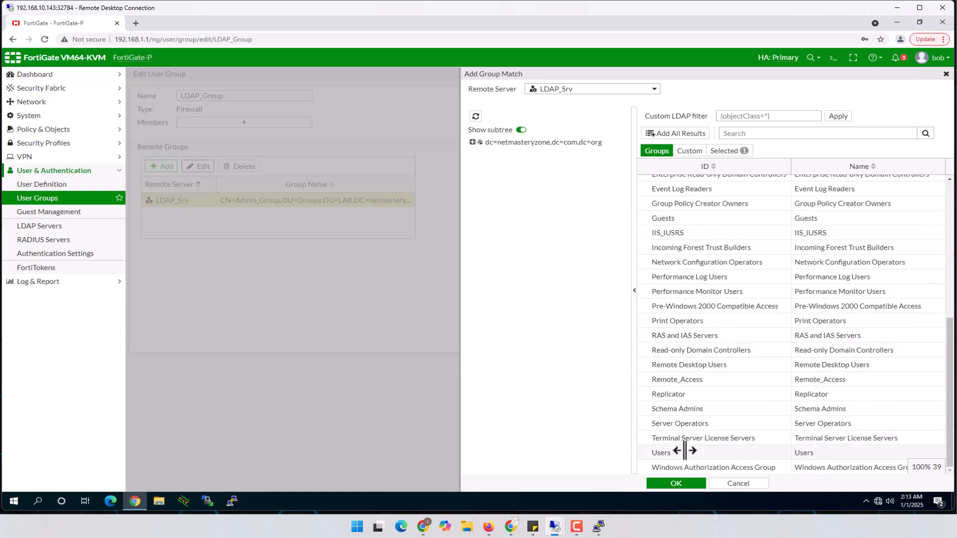
left_click(748, 484)
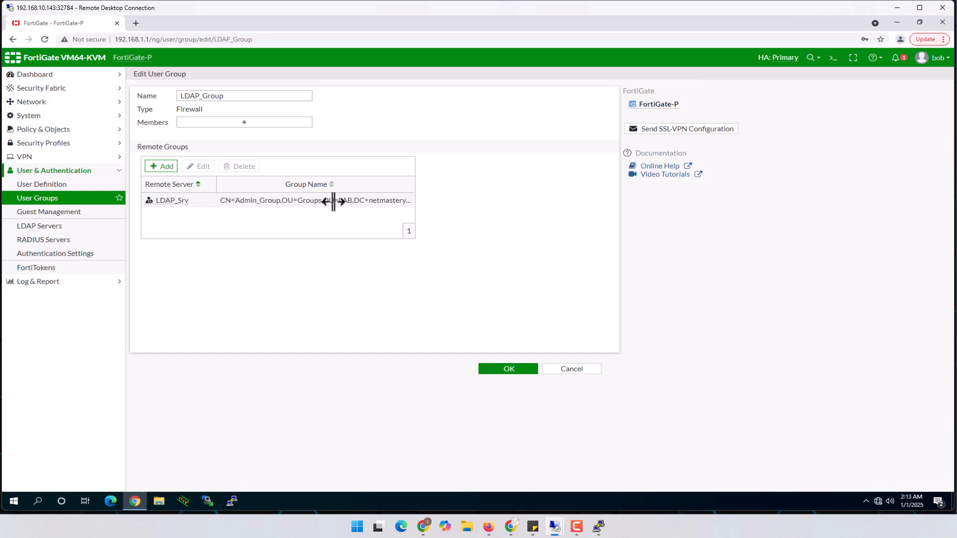
left_click(581, 369)
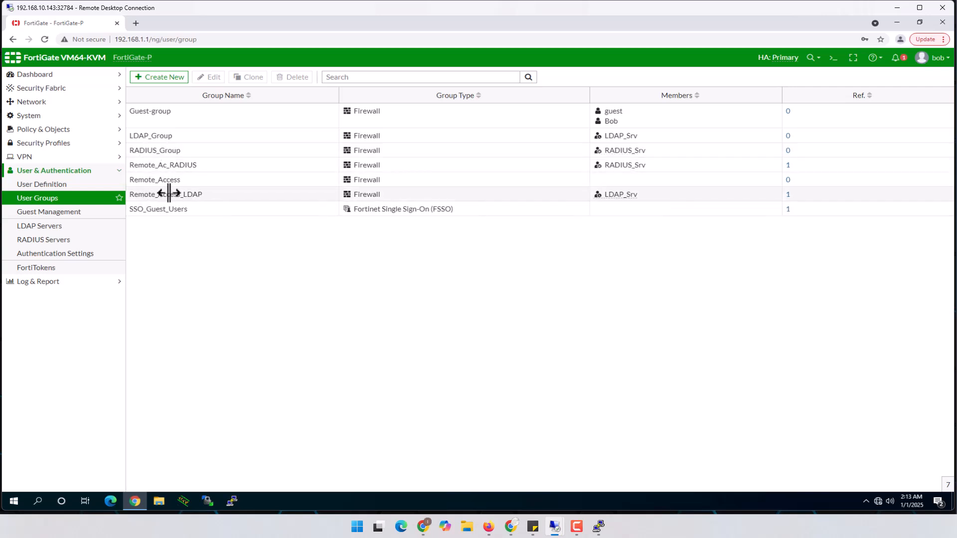
Step: Open the Remote_Ac_RADIUS user group for editing
left_click(156, 149)
mouse_move(635, 150)
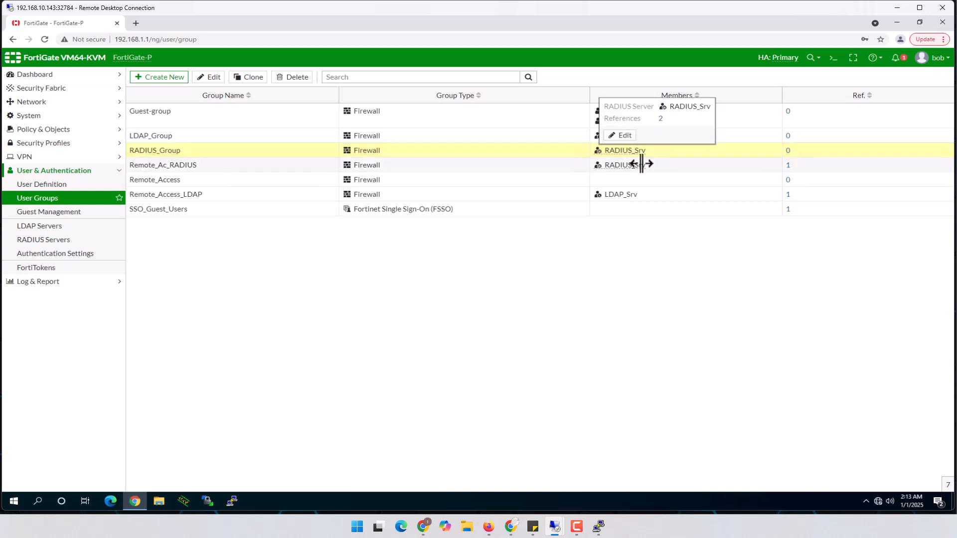
left_click(172, 165)
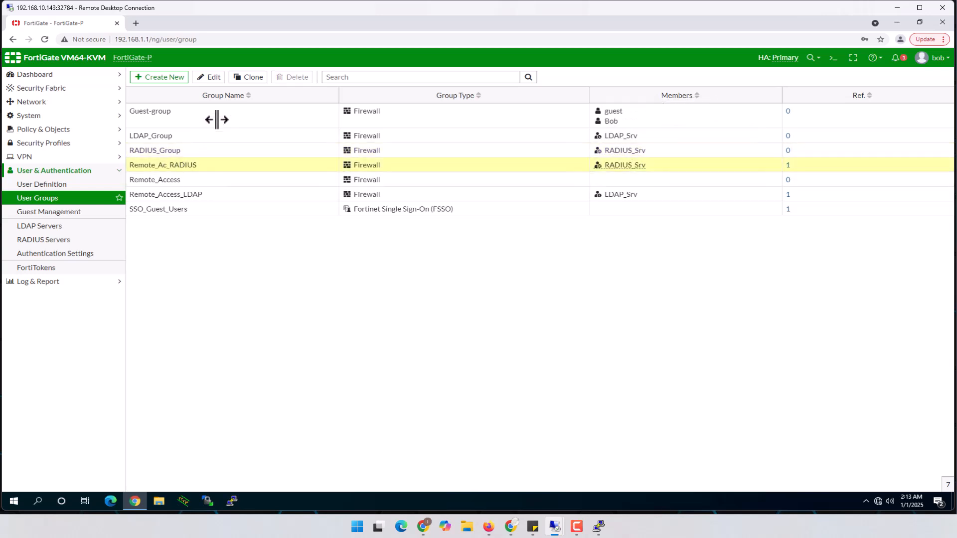
left_click(208, 77)
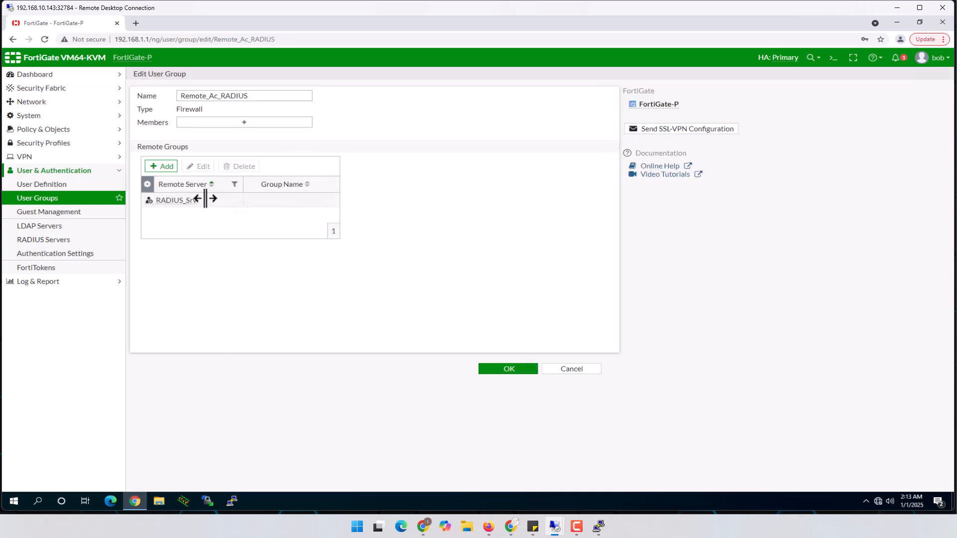
Step: Edit the RADIUS_Srv remote group match and set Groups to Specify, focusing the empty group field
left_click(290, 199)
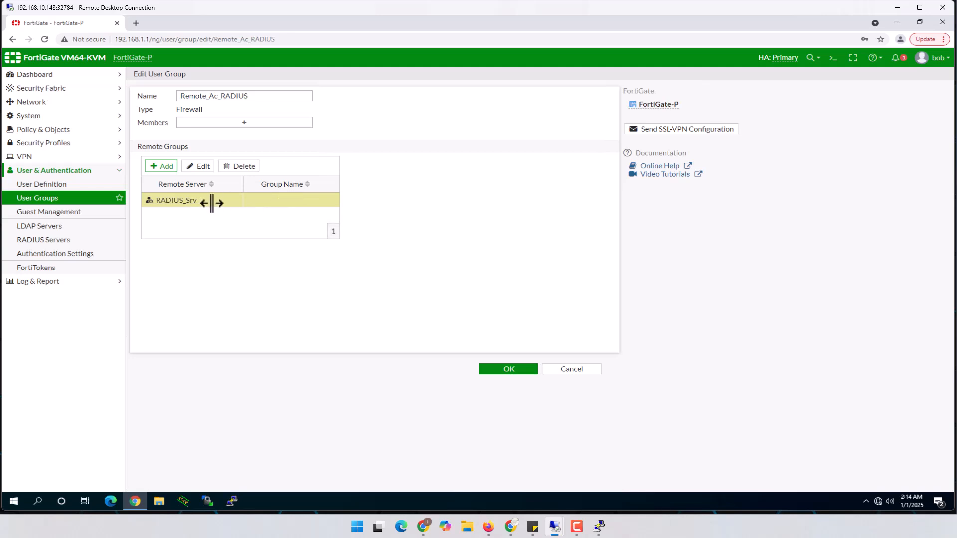
left_click(201, 165)
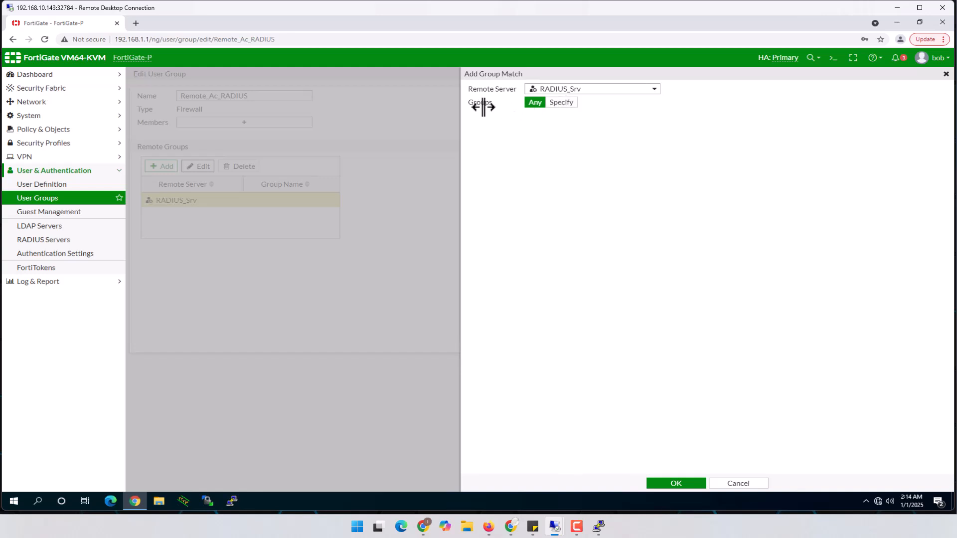
left_click(564, 103)
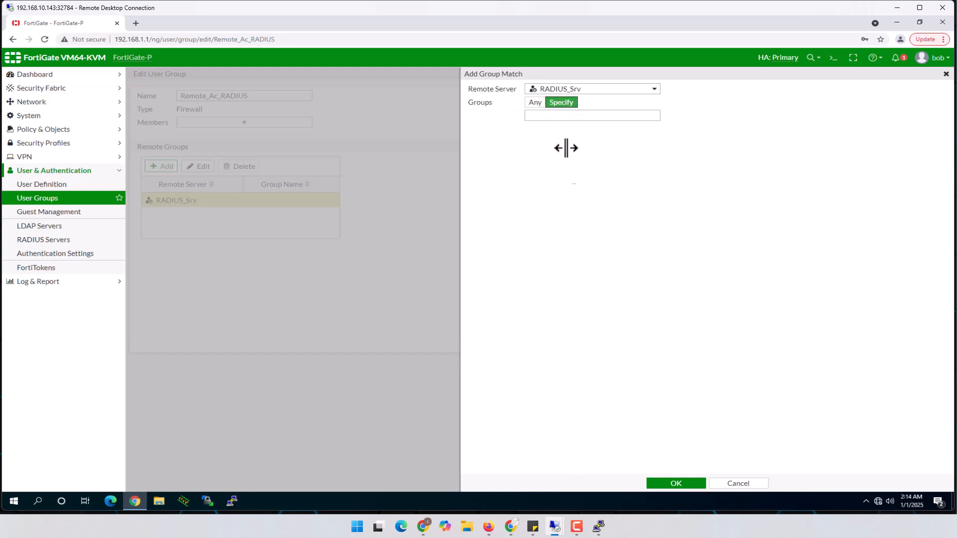
left_click(563, 117)
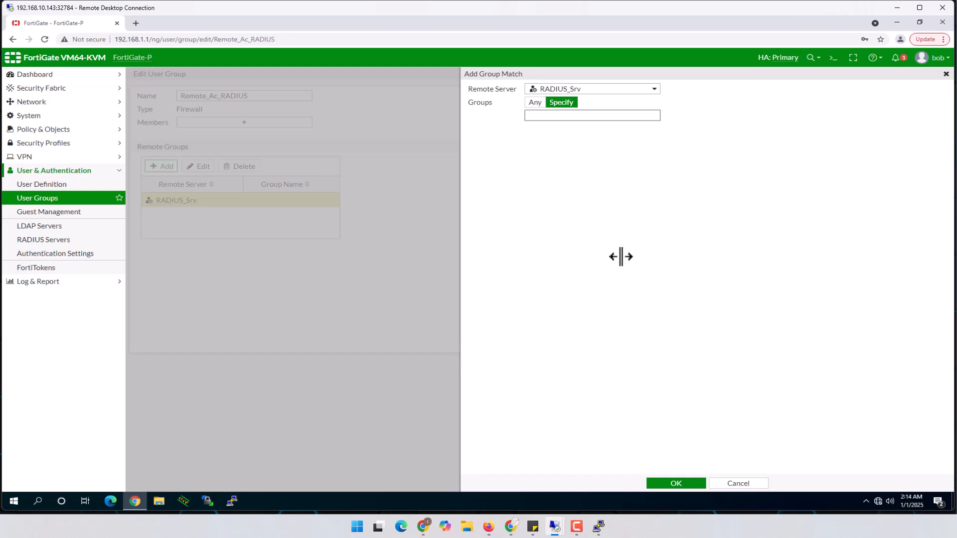
Step: On the NPS session, open Remote_Access policy Properties and view Settings > Vendor Specific attributes
mouse_move(559, 529)
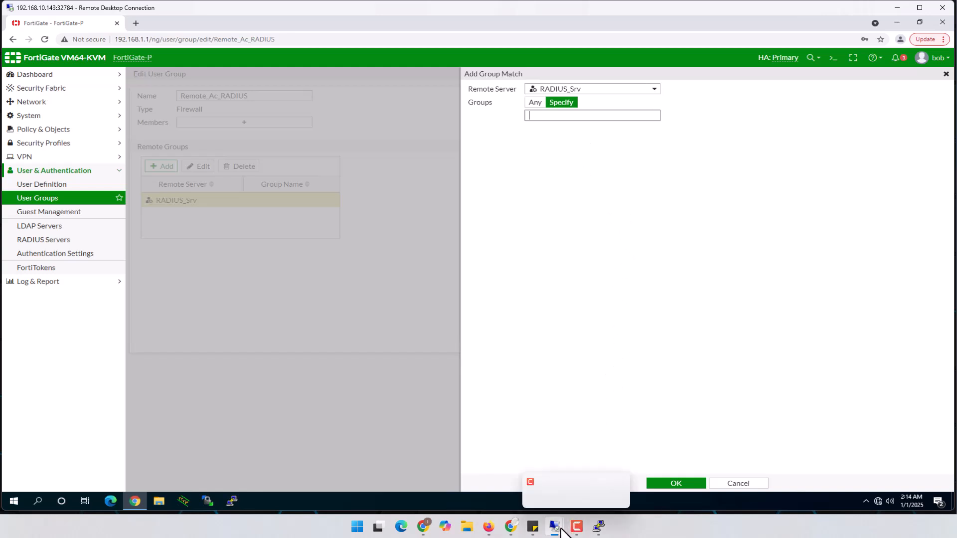
left_click(476, 488)
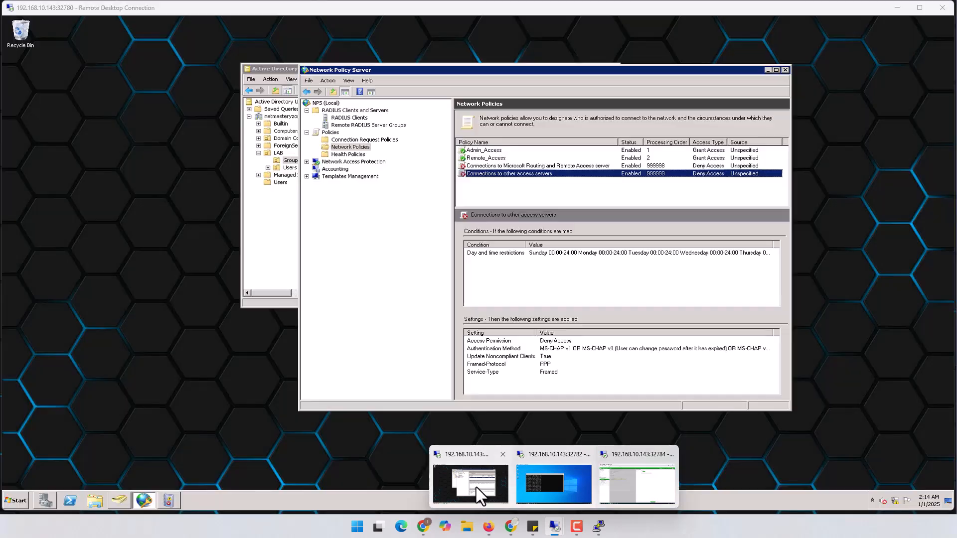
left_click_drag(606, 75, 586, 67)
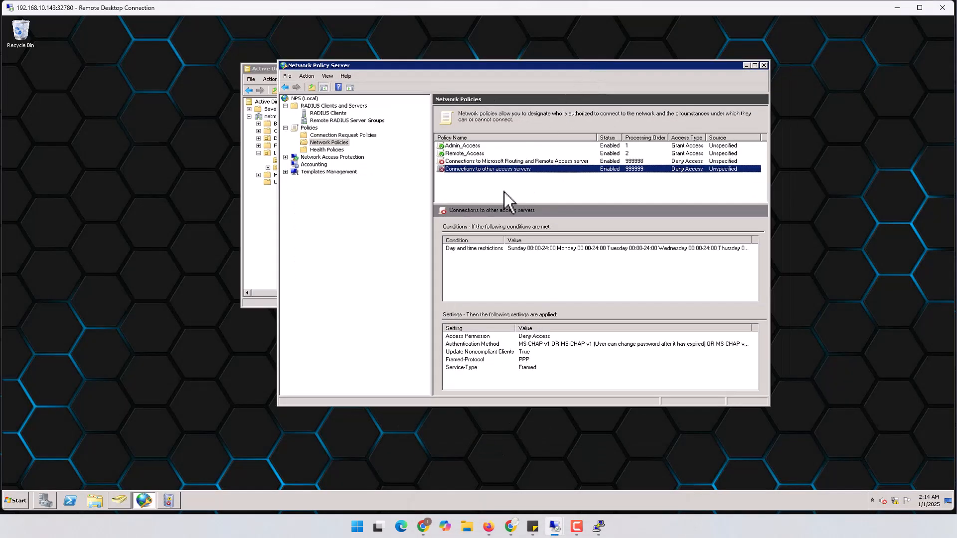
left_click(473, 153)
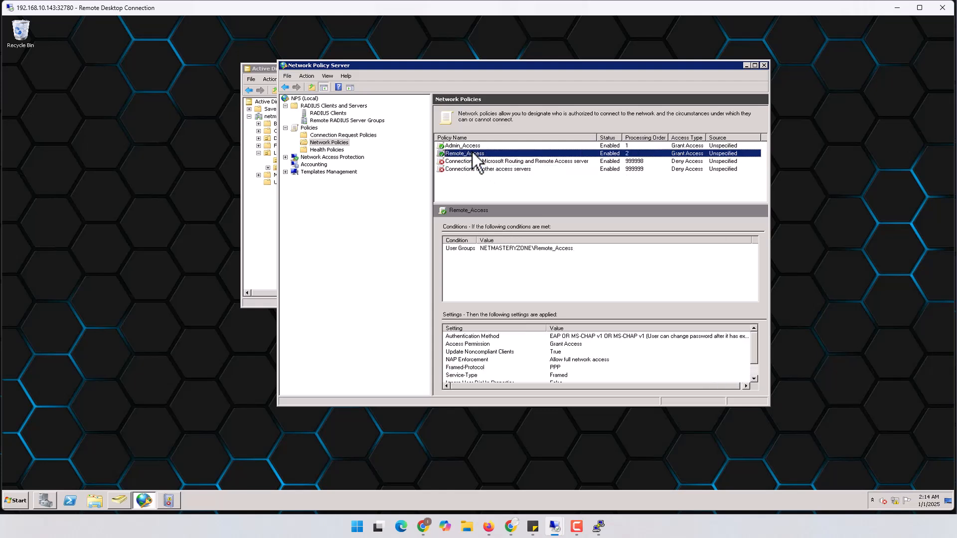
right_click(473, 154)
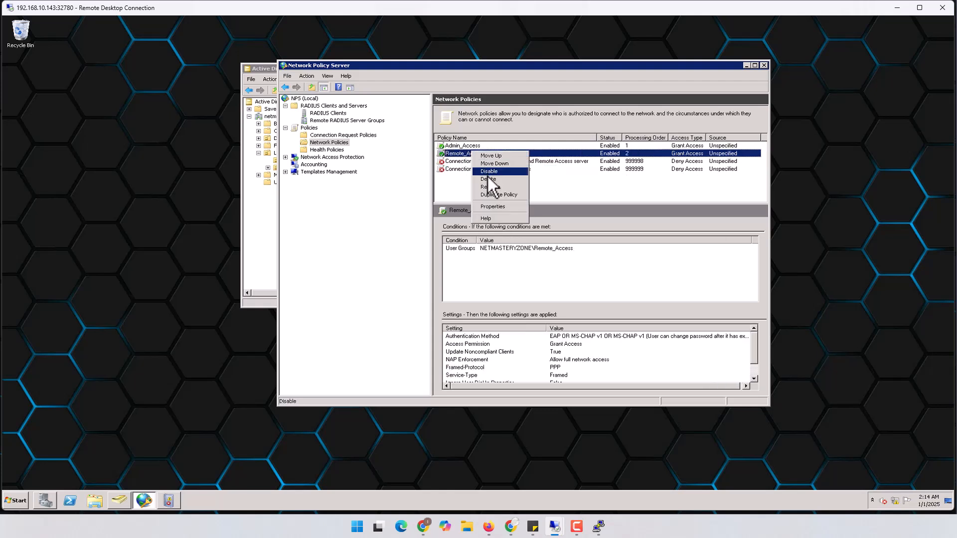
left_click(457, 155)
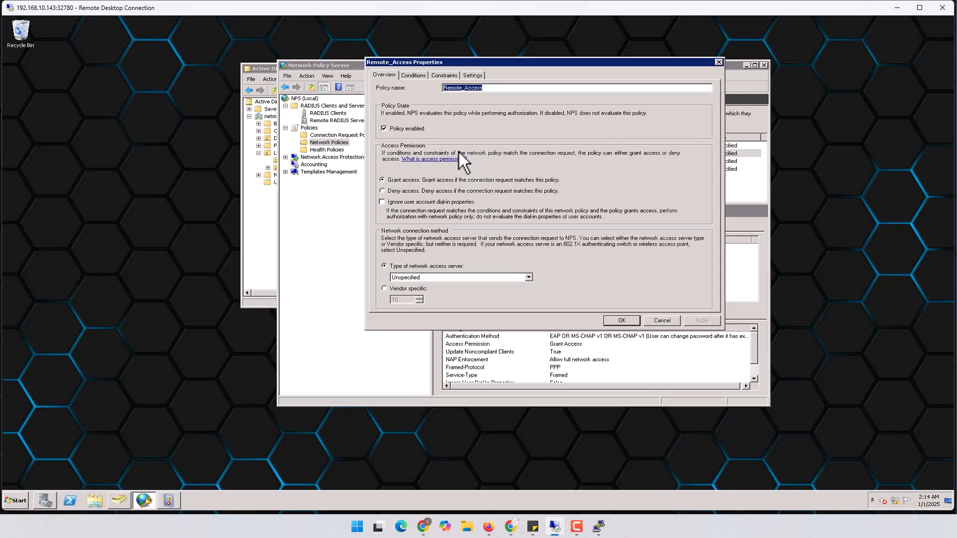
left_click_drag(542, 64, 558, 79)
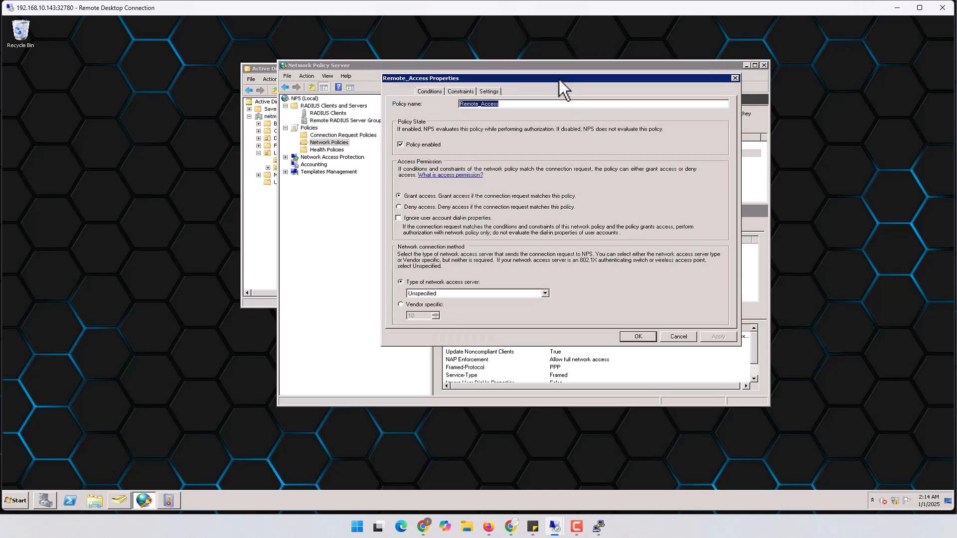
left_click(485, 92)
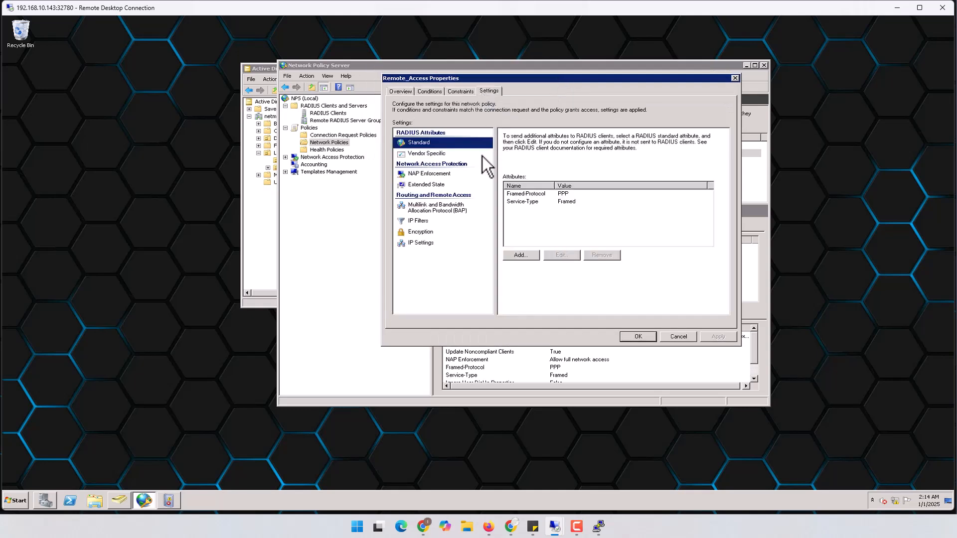
left_click(420, 153)
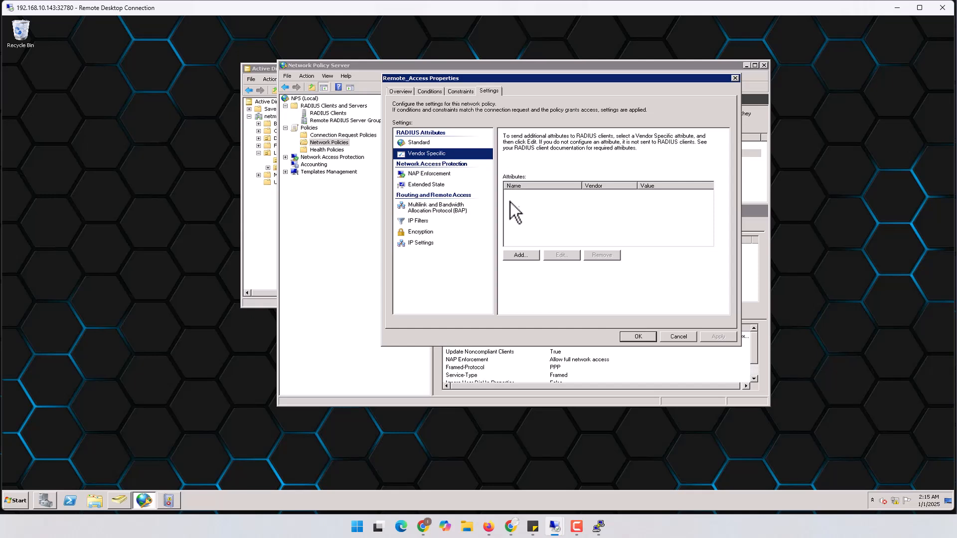
Step: Add a Custom Vendor-Specific attribute to Remote_Access and open its Vendor-Specific Attribute Information dialog
left_click(524, 258)
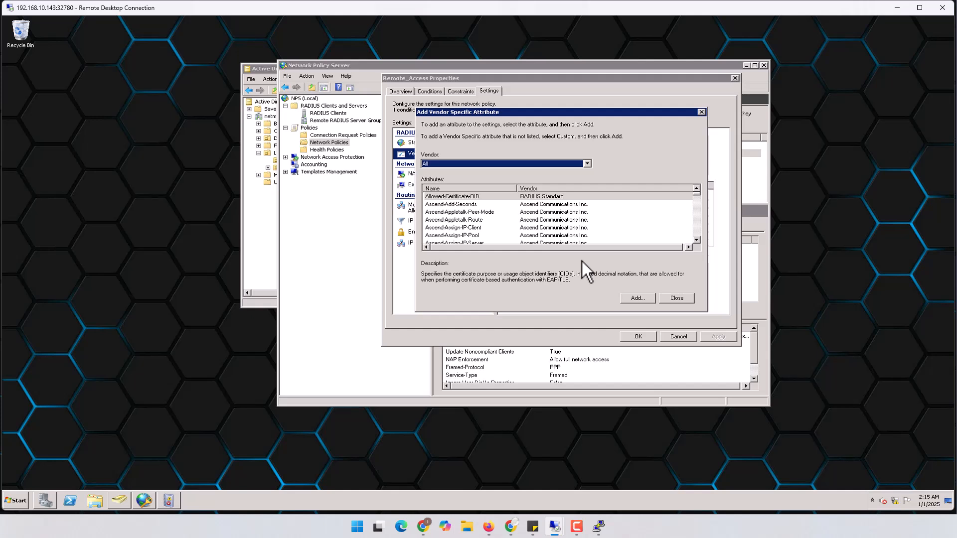
left_click(587, 163)
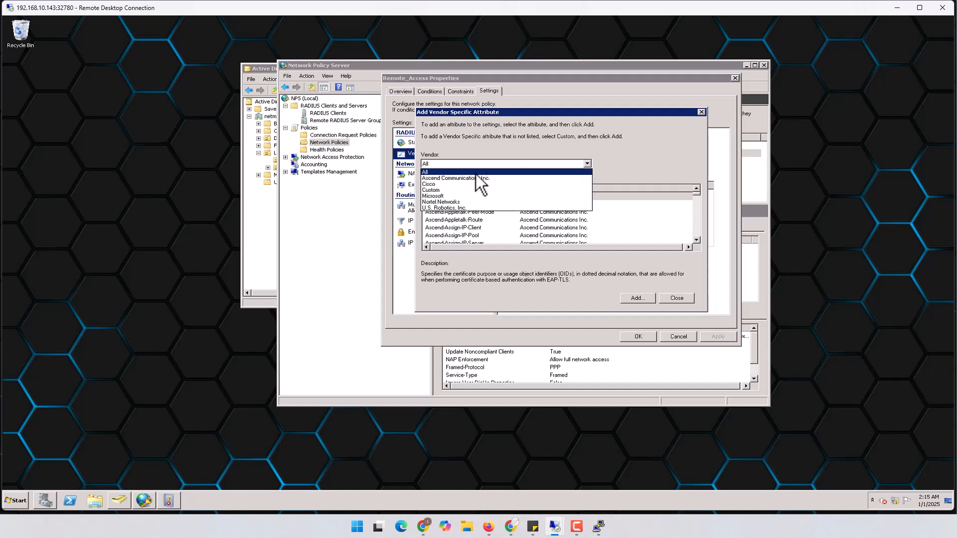
left_click(434, 189)
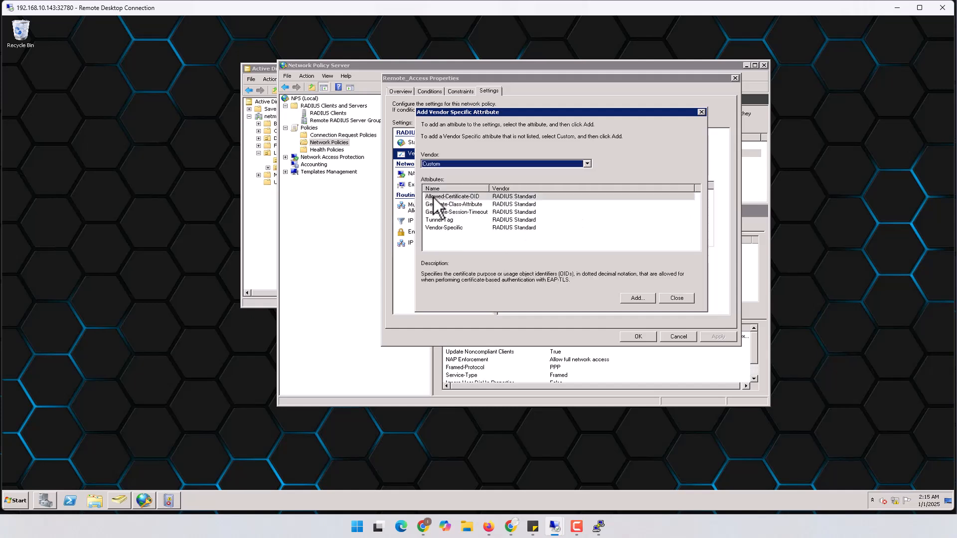
left_click(441, 228)
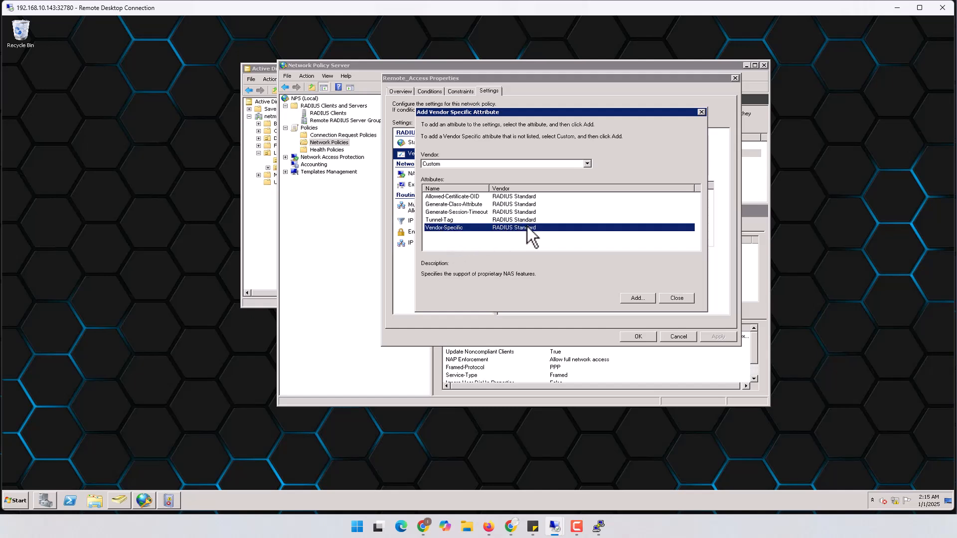
left_click(638, 299)
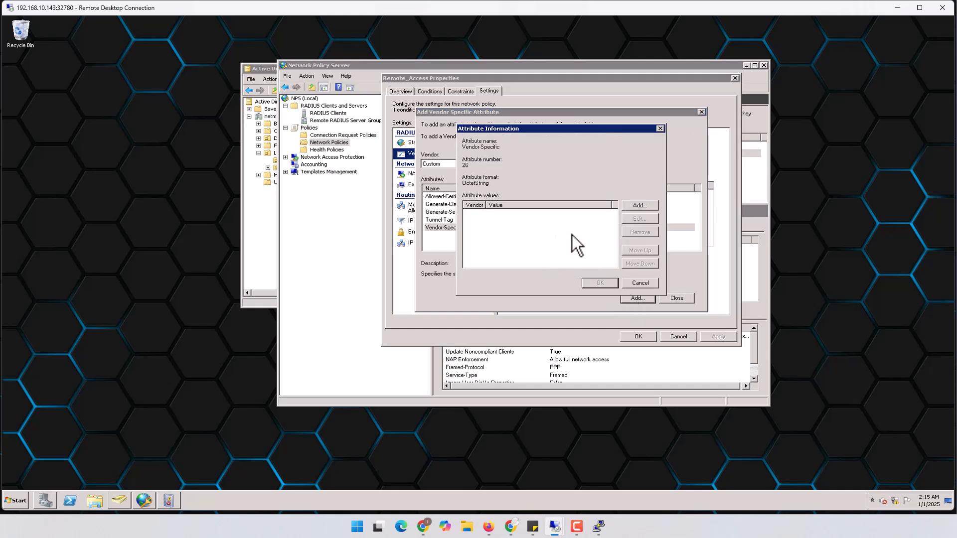
left_click_drag(534, 130, 539, 118)
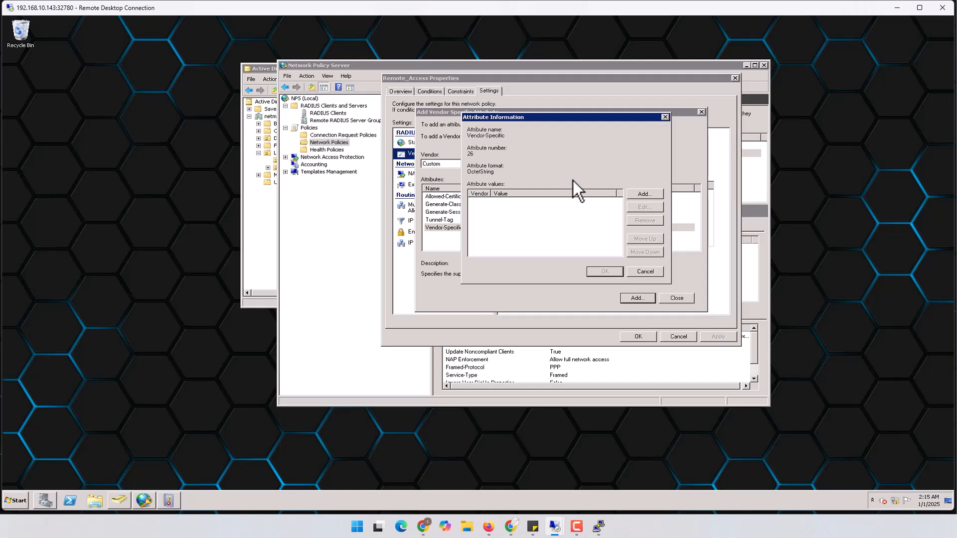
left_click(641, 194)
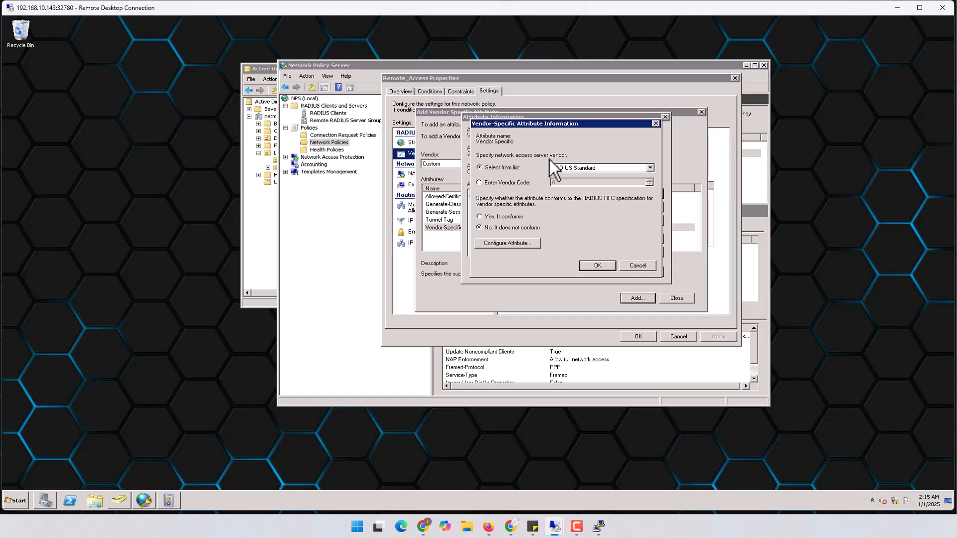
Step: Enter vendor code 12356 with String attribute format, then bring up the Fortinet dictionary article in Chrome
left_click(495, 184)
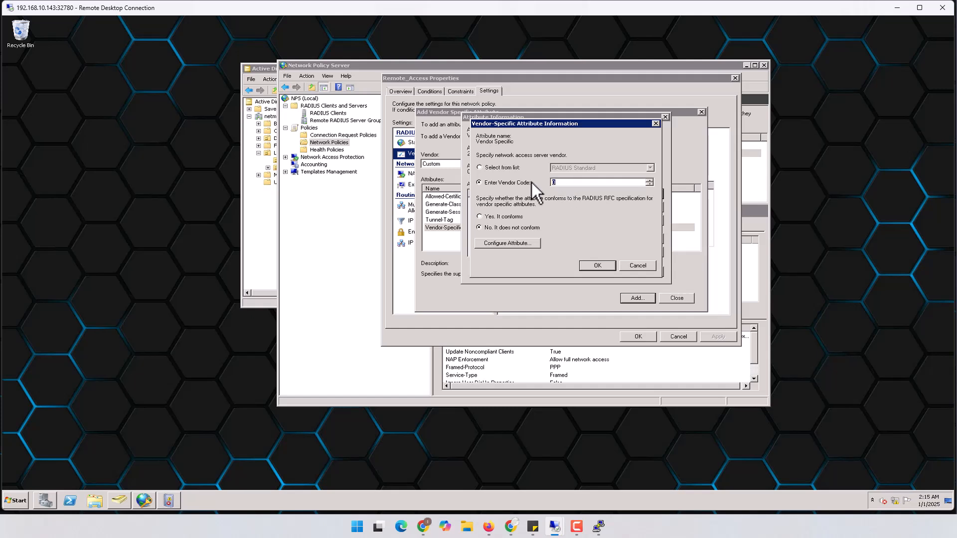
type("12356")
left_click(507, 246)
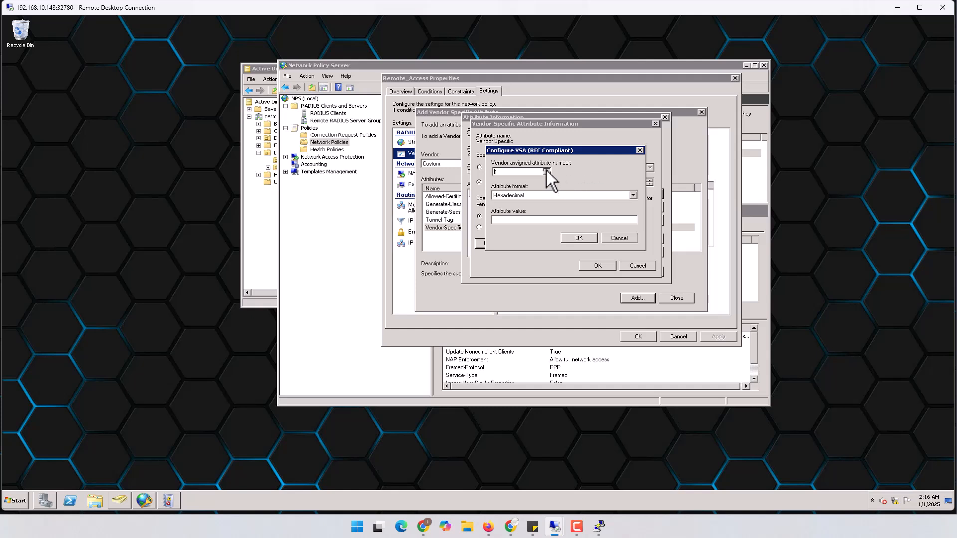
left_click(541, 195)
left_click(520, 204)
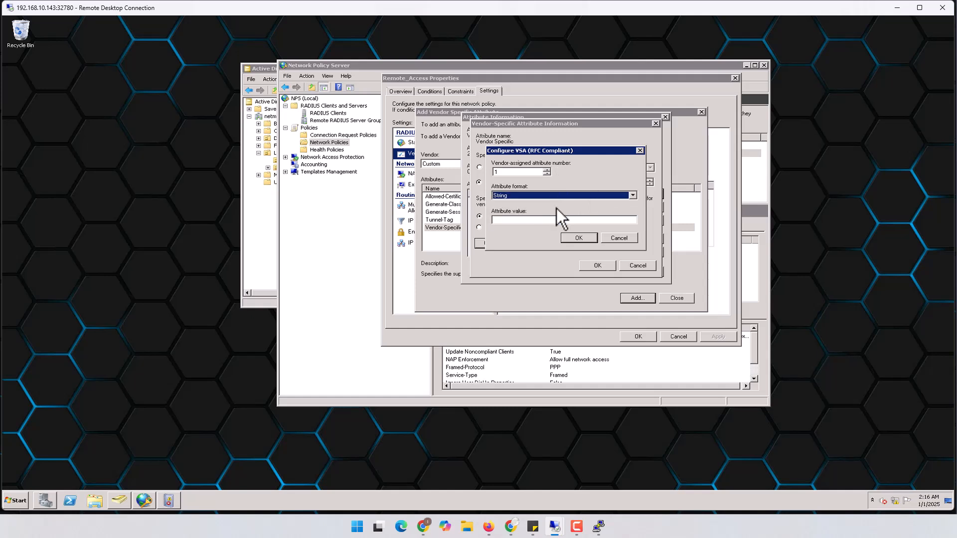
left_click(510, 172)
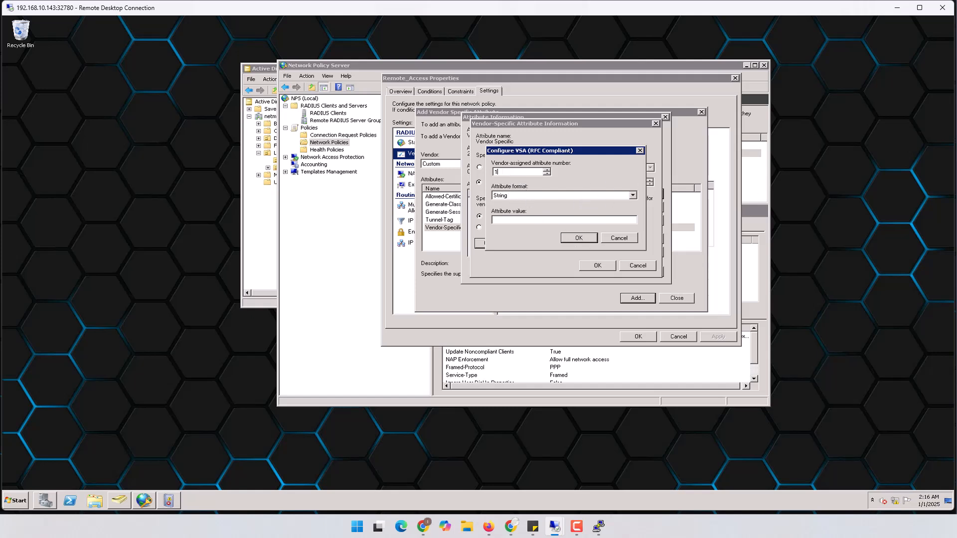
left_click(511, 526)
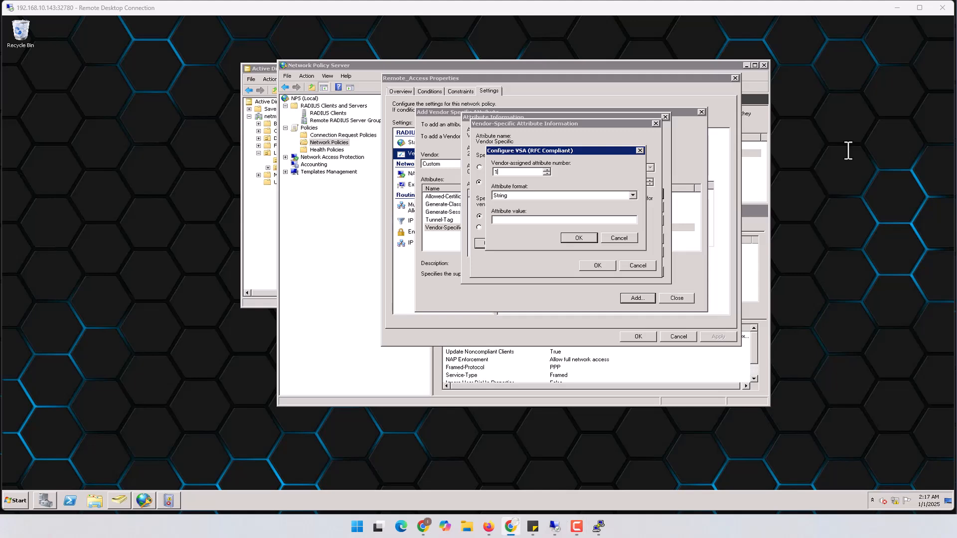
left_click_drag(466, 122, 434, 85)
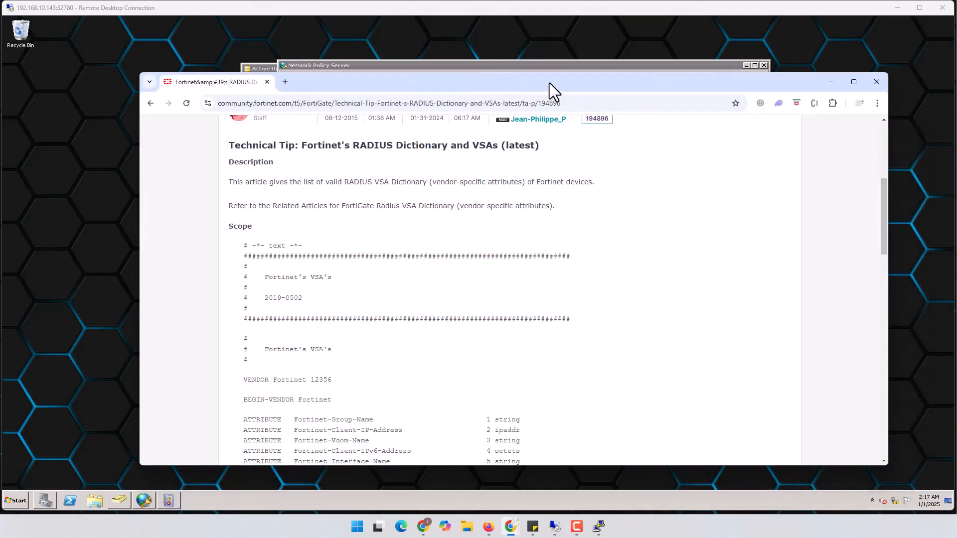
Step: Enlarge the Chrome window and highlight vendor code 12356 and attribute number 1
double_click(550, 83)
left_click_drag(307, 17, 378, 15)
left_click_drag(748, 393, 950, 515)
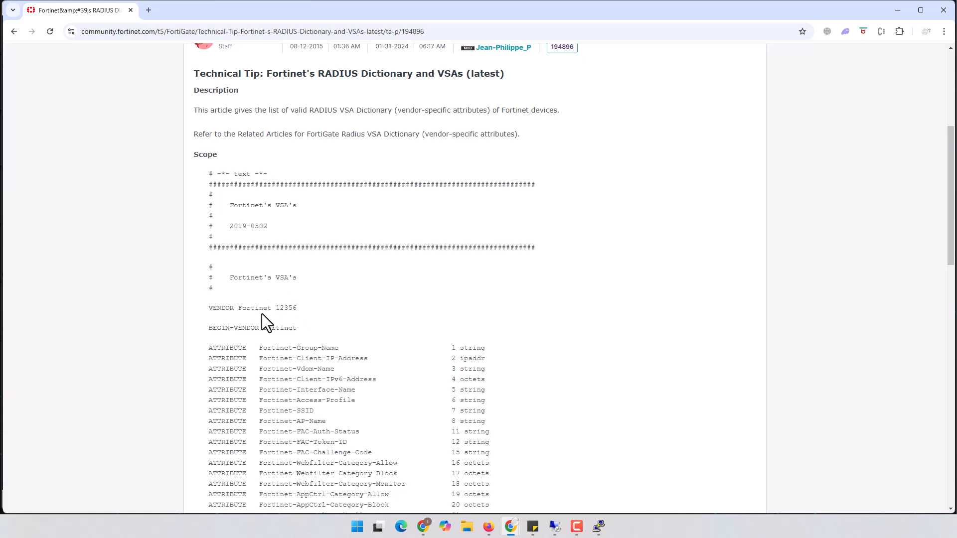
left_click_drag(275, 309, 293, 309)
scroll(298, 310, "down", 1)
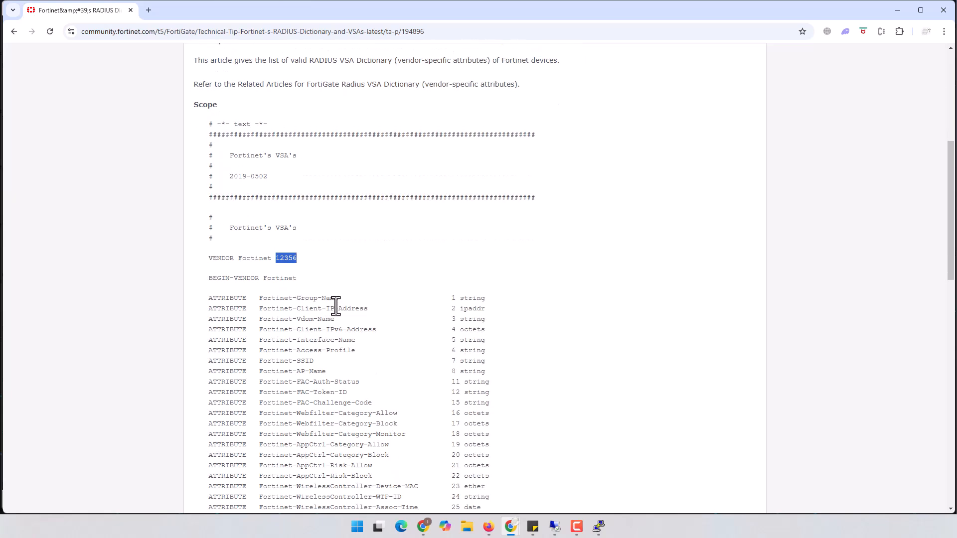
left_click_drag(448, 302, 470, 303)
Step: Highlight Fortinet-Group-Name and its string type in the article
mouse_move(556, 528)
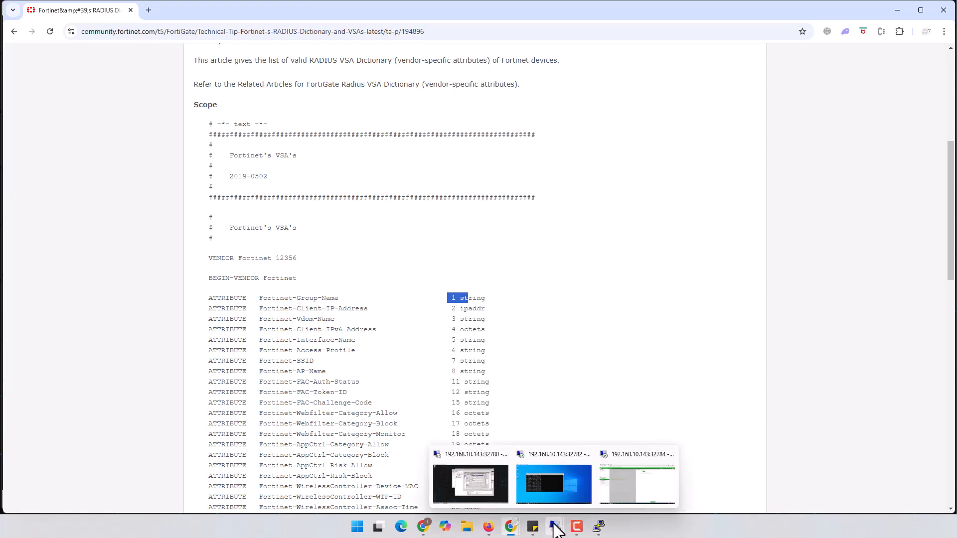
left_click(470, 486)
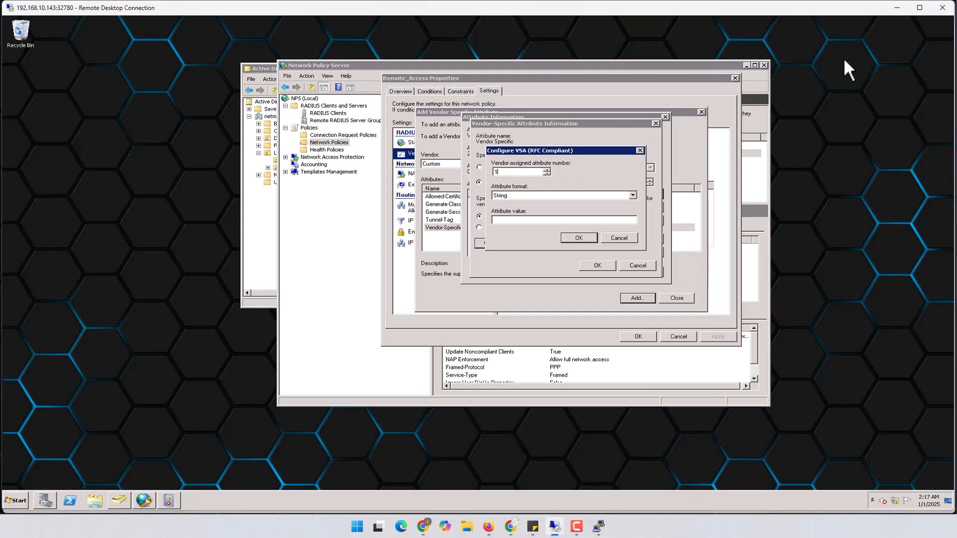
left_click(896, 8)
left_click(472, 299)
left_click_drag(461, 299, 487, 300)
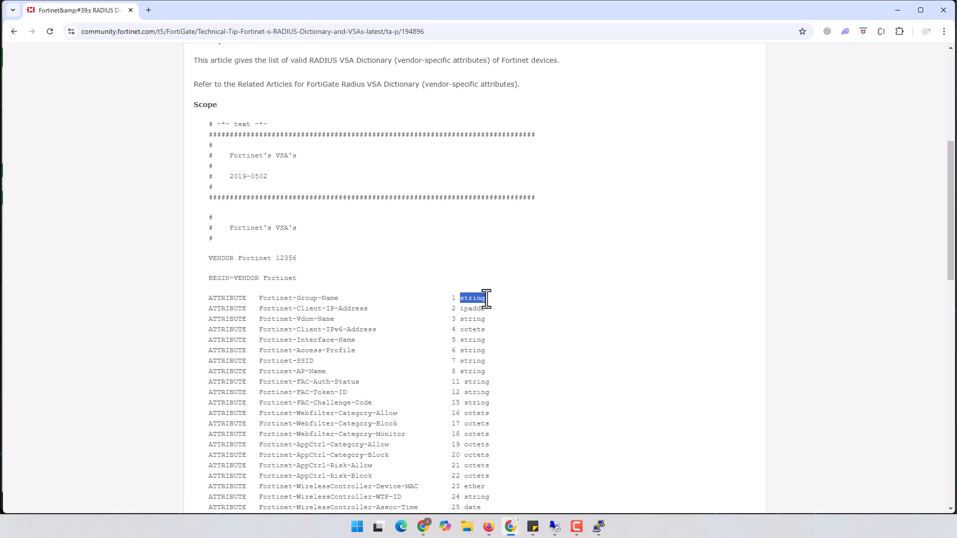
left_click_drag(259, 299, 340, 299)
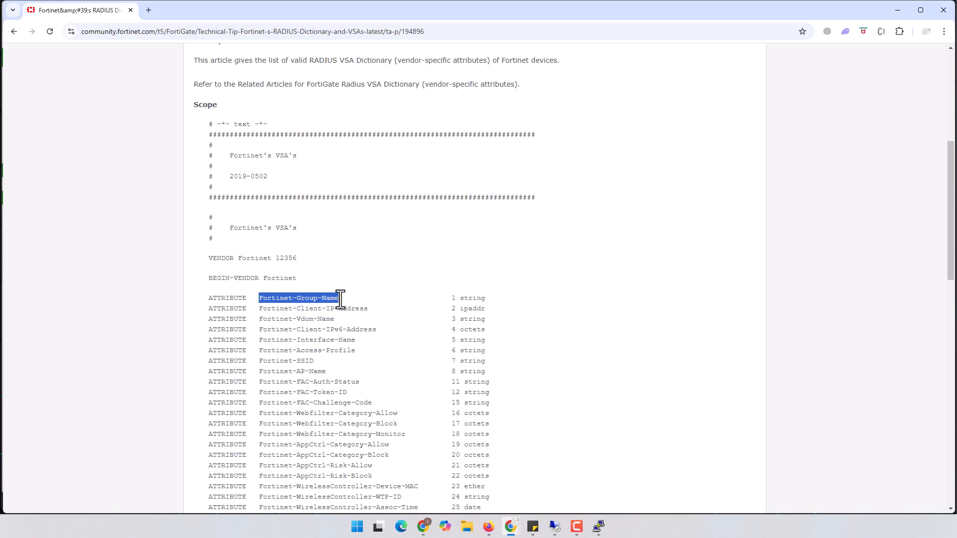
left_click_drag(450, 310, 481, 319)
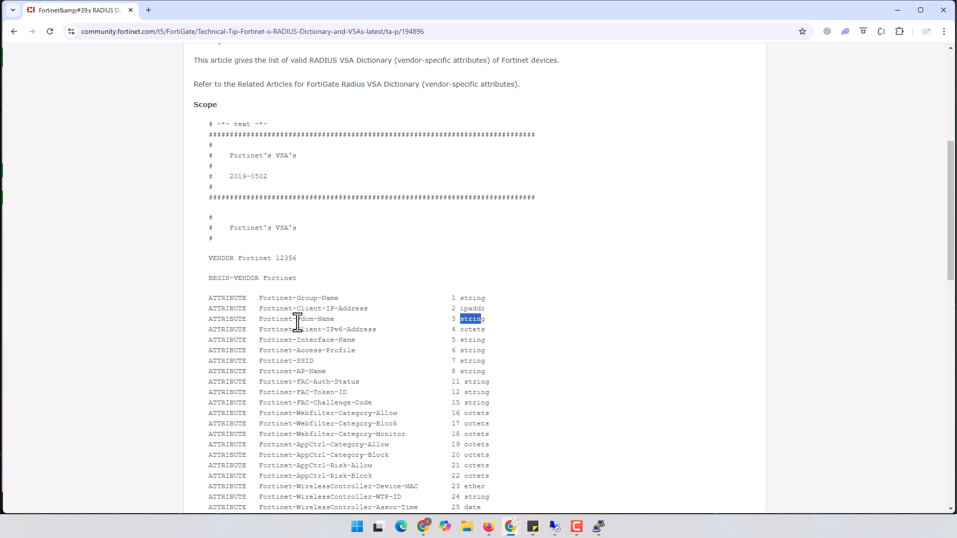
Step: Re-highlight Fortinet-Group-Name with '1 string', then hide the browser
scroll(329, 361, "down", 5)
scroll(331, 361, "down", 1)
scroll(385, 155, "up", 1)
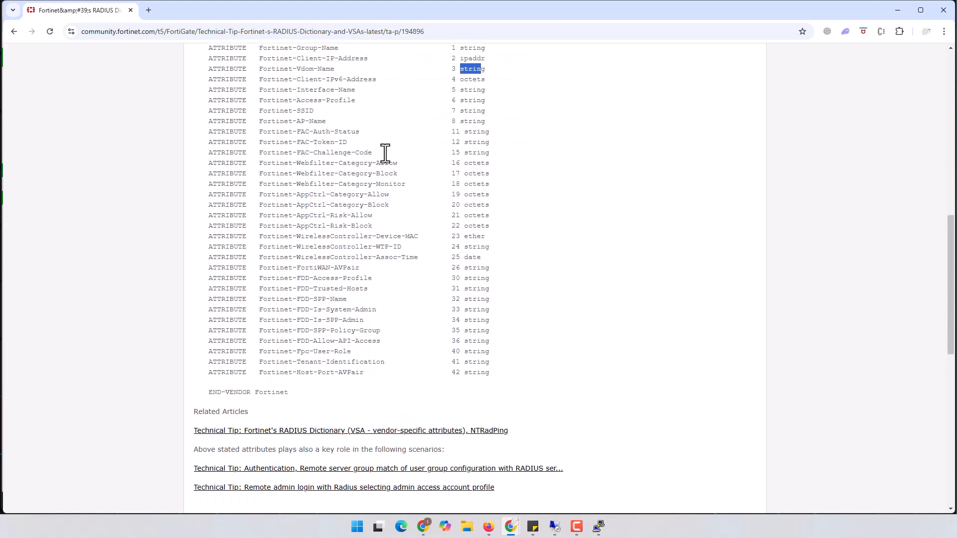
scroll(393, 118, "up", 1)
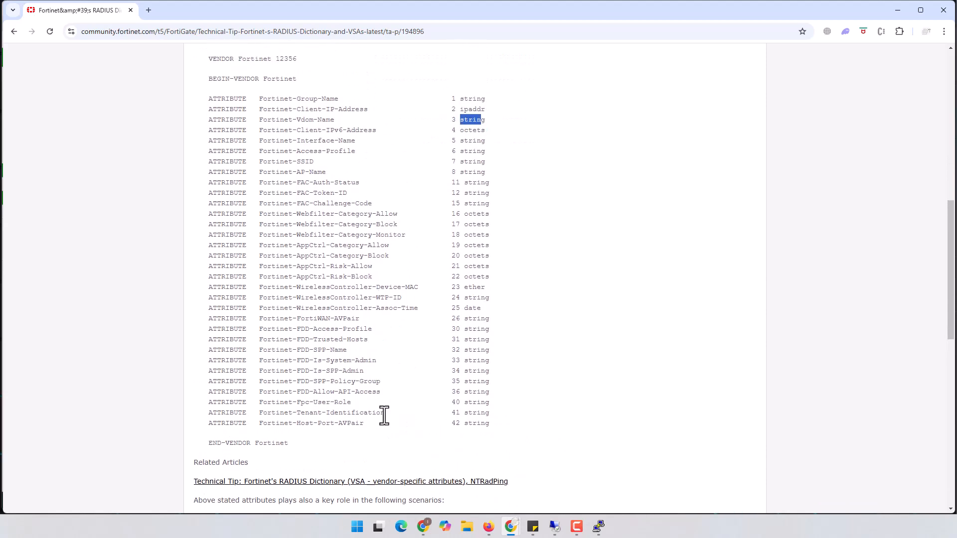
scroll(417, 327, "up", 1)
scroll(417, 325, "up", 1)
left_click_drag(259, 199, 343, 199)
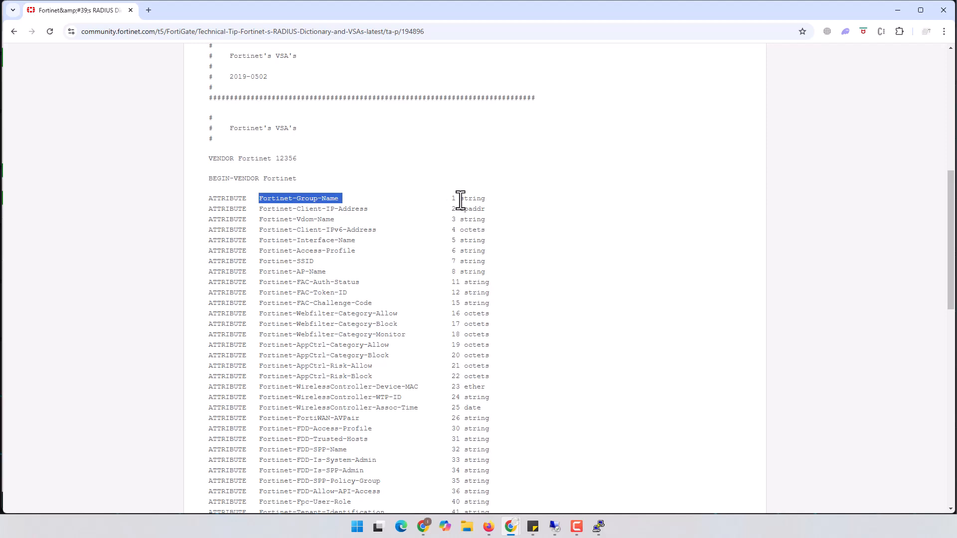
left_click_drag(450, 198, 486, 200)
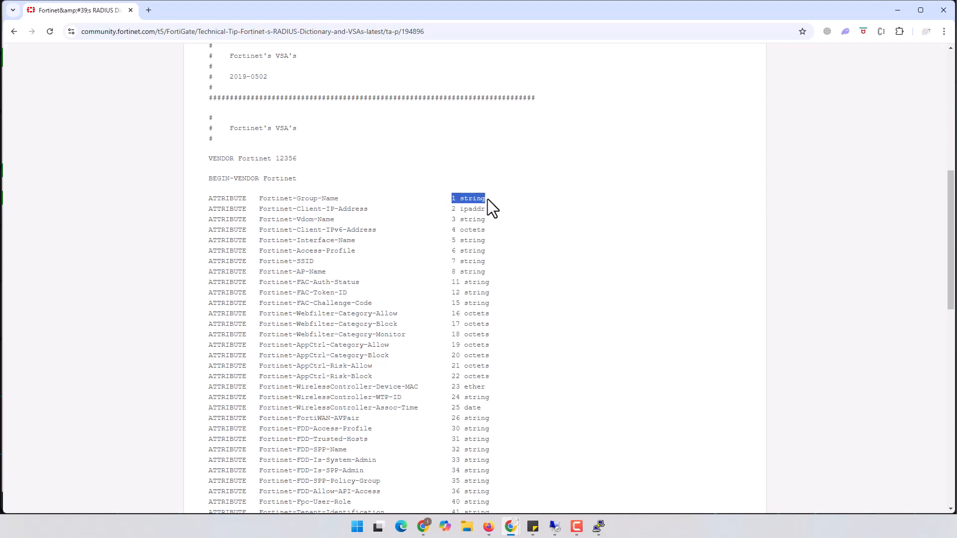
left_click(896, 10)
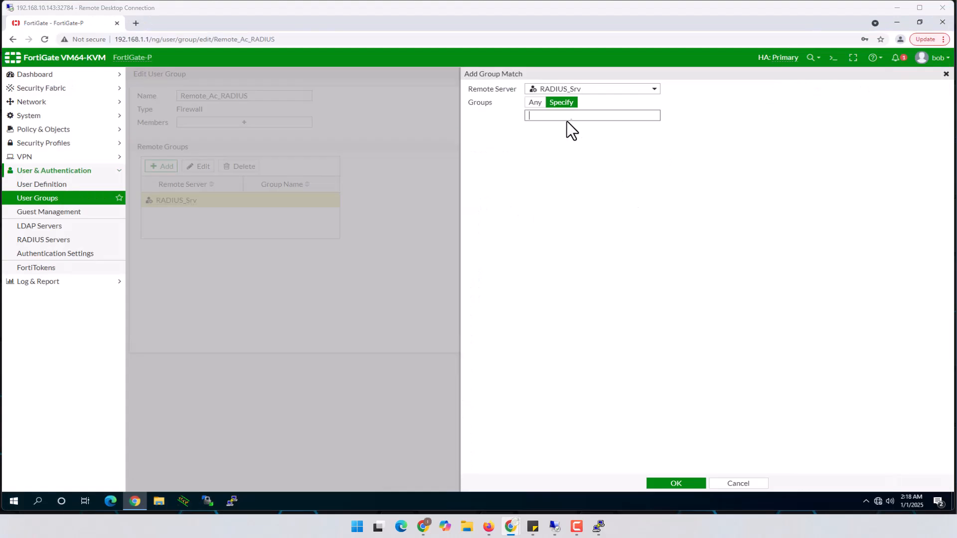
Step: Switch to the Windows Server session showing the NPS vendor-specific attribute dialogs
mouse_move(551, 527)
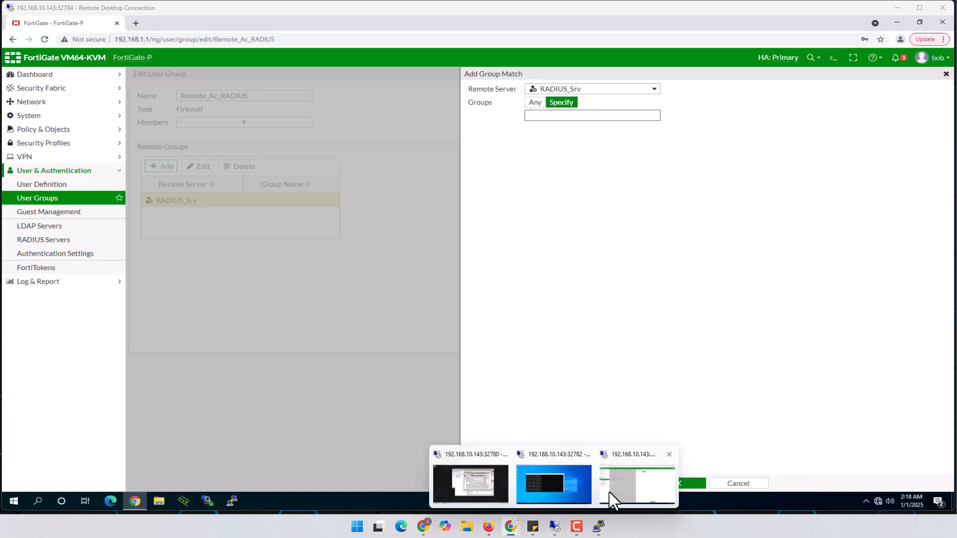
left_click(495, 499)
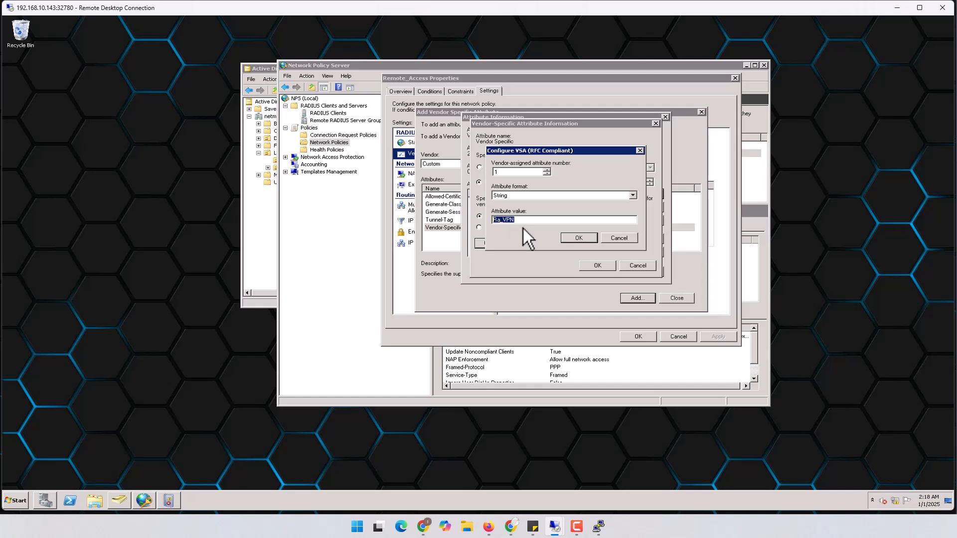
Step: Confirm the Ra_VPN Vendor-Specific attribute dialogs, then apply and save the Remote_Access policy
left_click(579, 238)
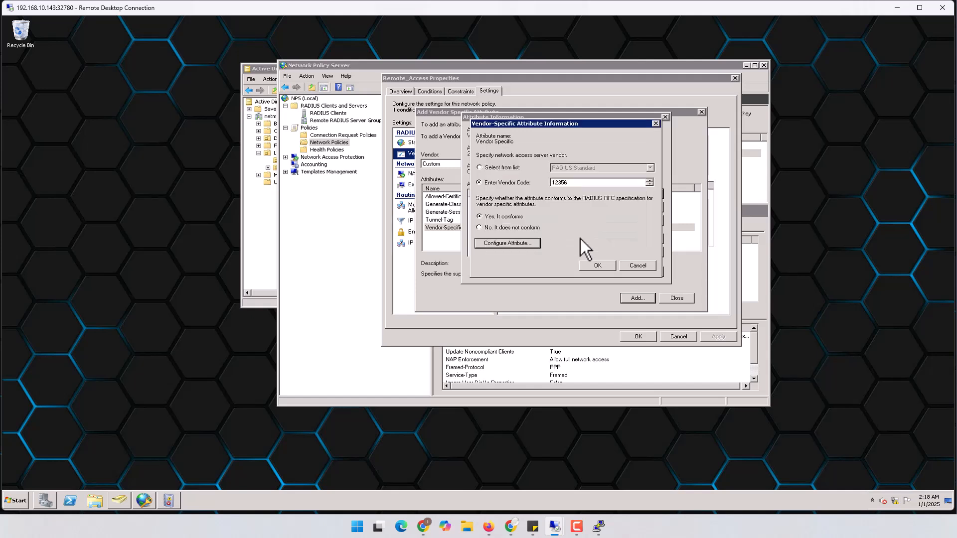
left_click(598, 265)
left_click(604, 272)
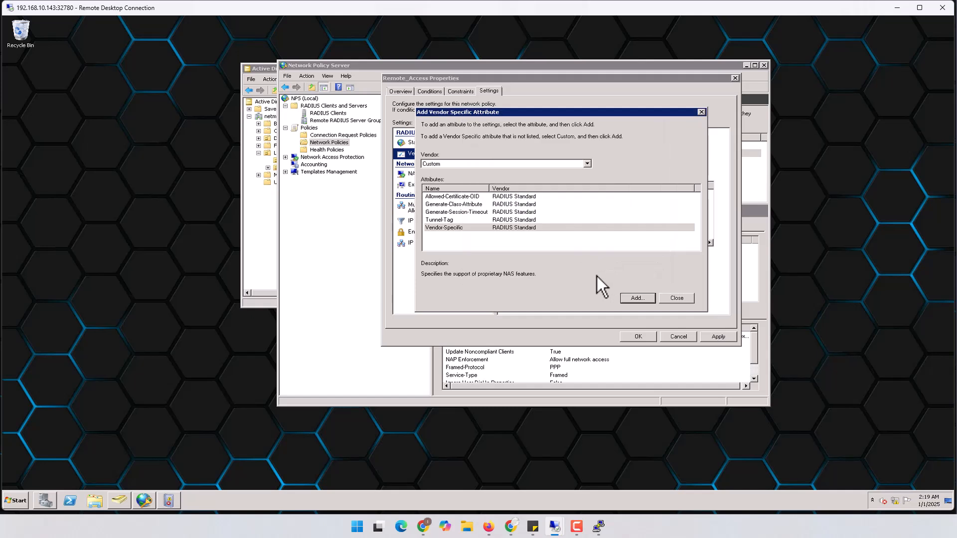
left_click(679, 301)
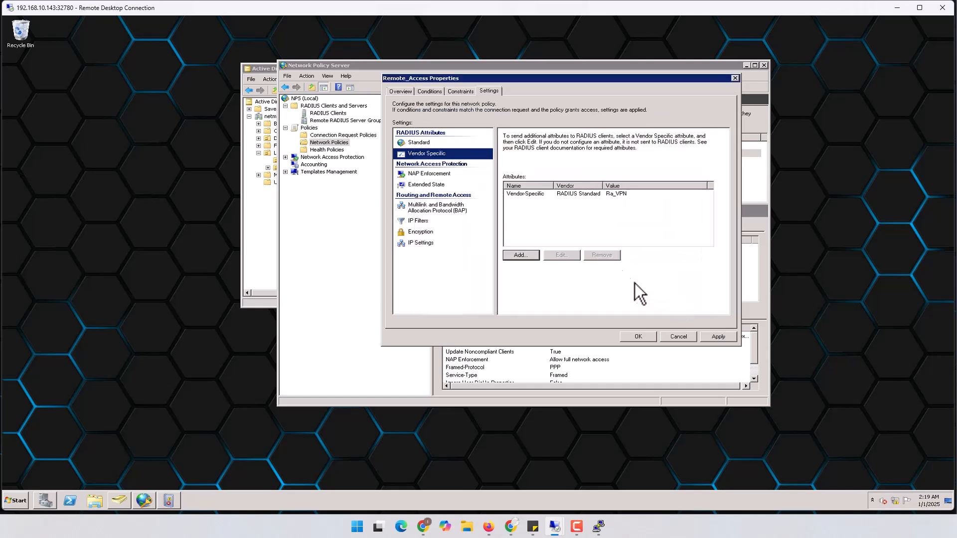
left_click(547, 194)
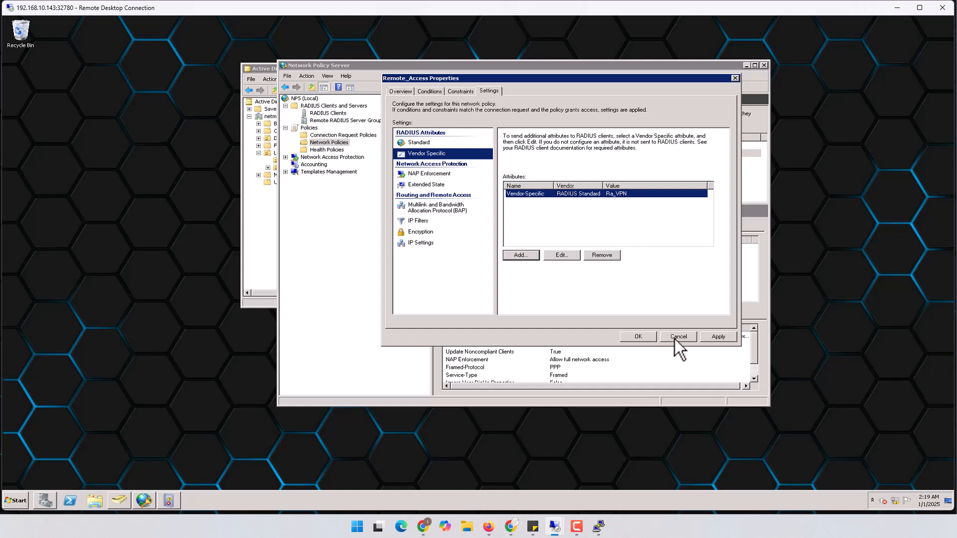
left_click(718, 336)
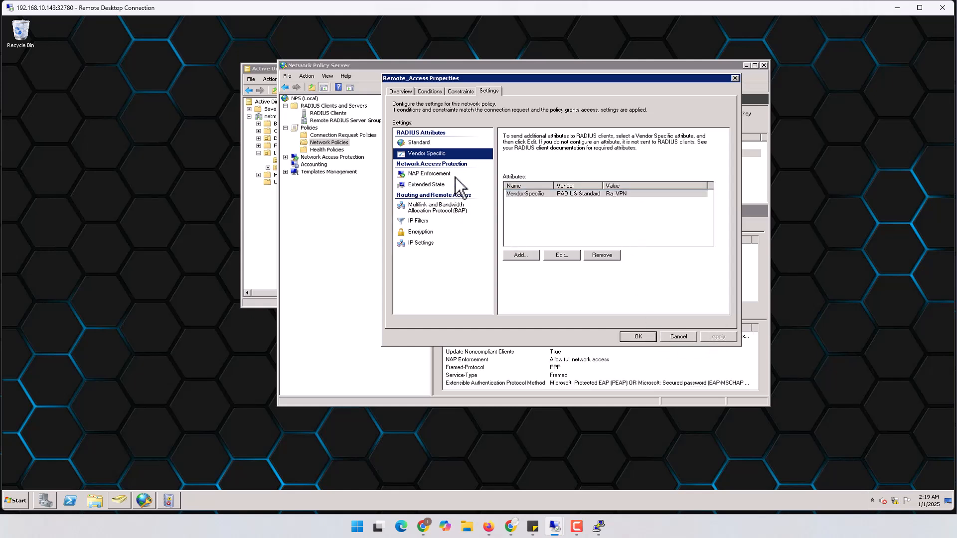
left_click(638, 338)
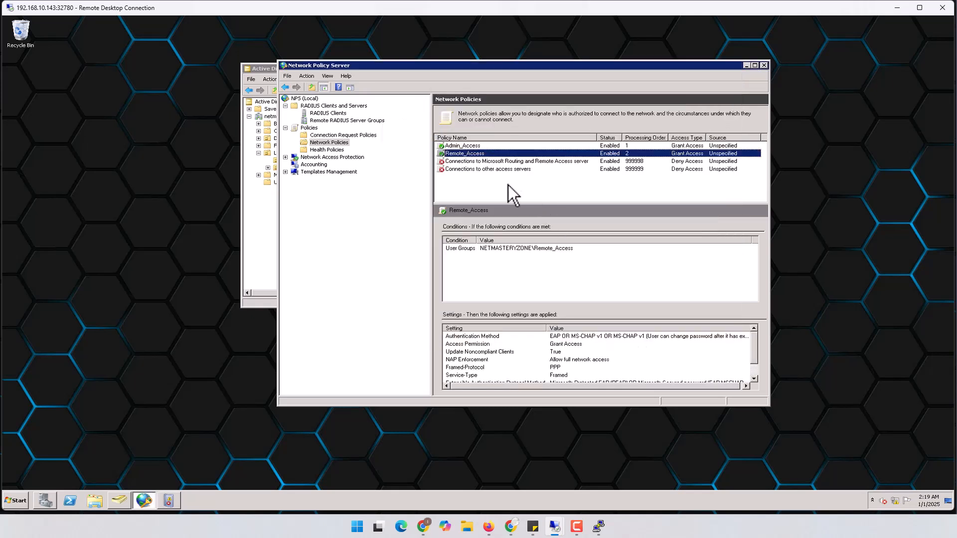
Step: In Admin_Access properties, add a Custom Vendor-Specific attribute and start a new value
double_click(460, 147)
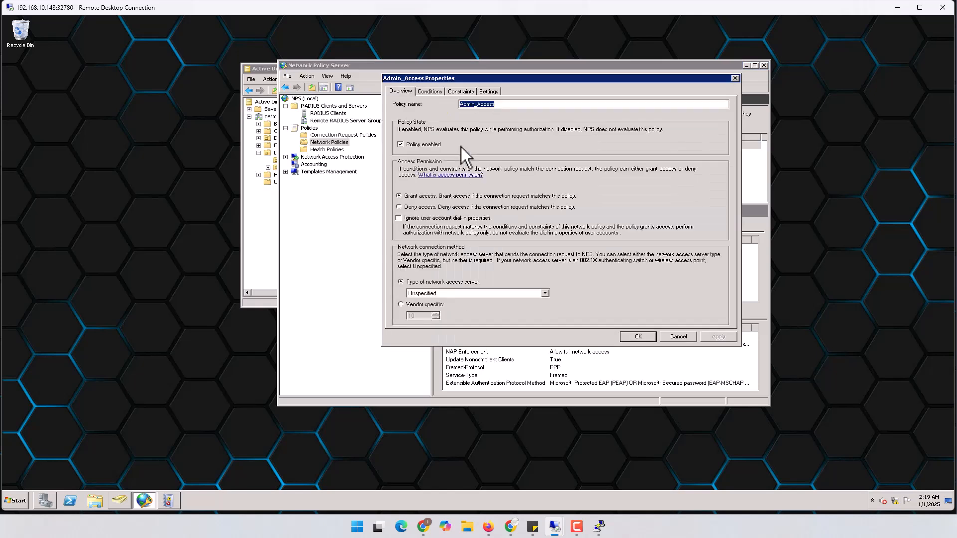
left_click(489, 92)
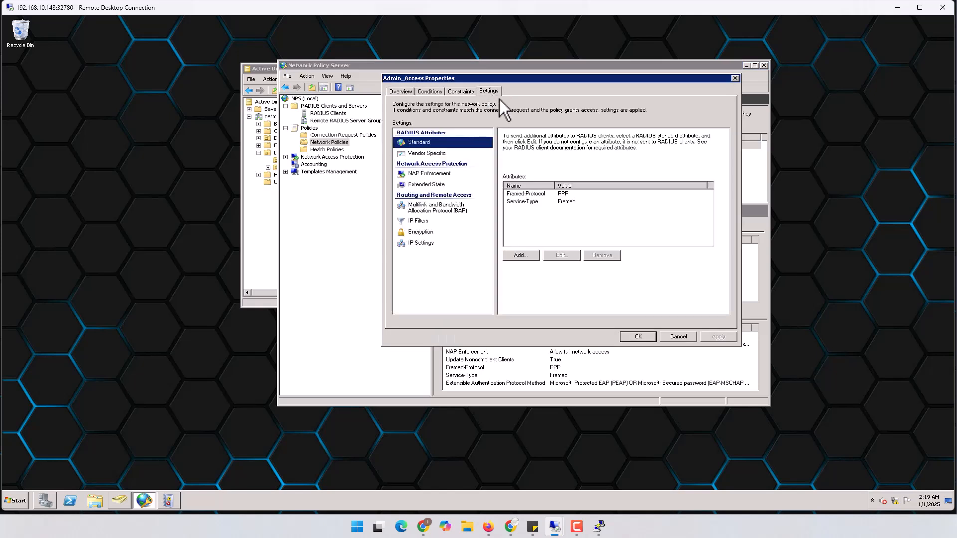
left_click(423, 154)
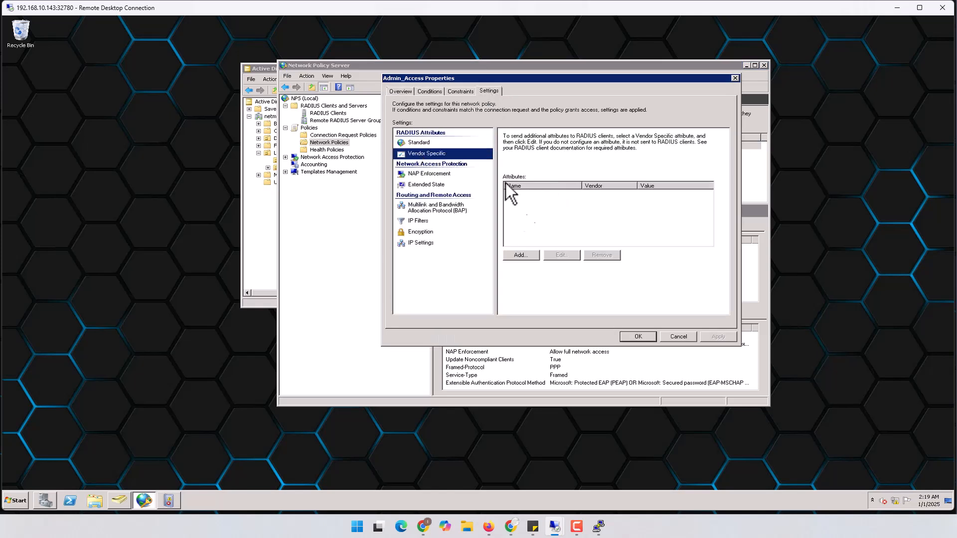
left_click(530, 259)
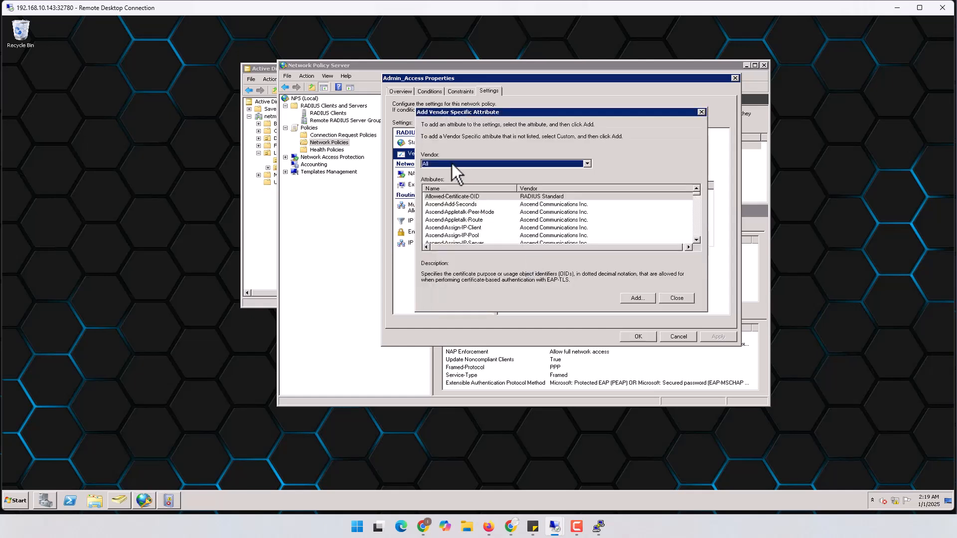
left_click(452, 163)
left_click(447, 190)
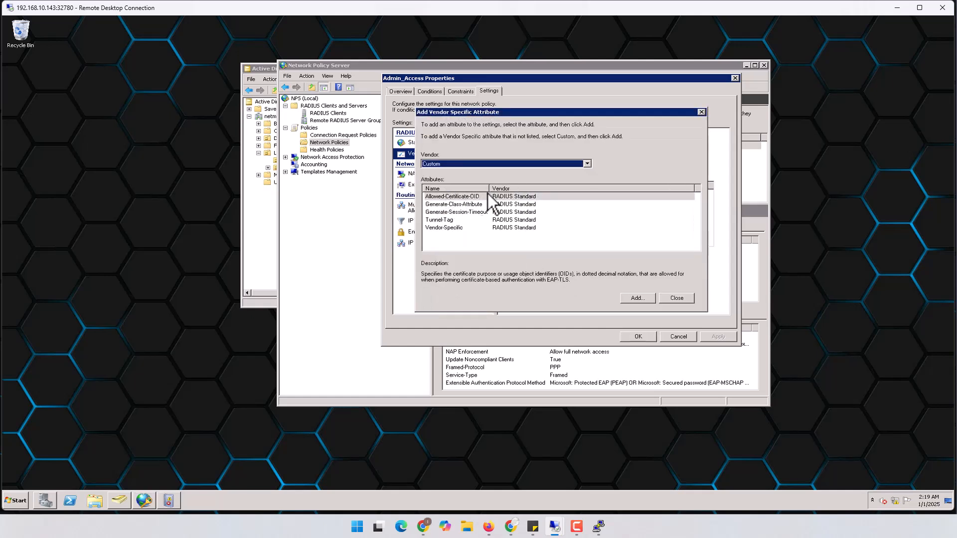
double_click(447, 229)
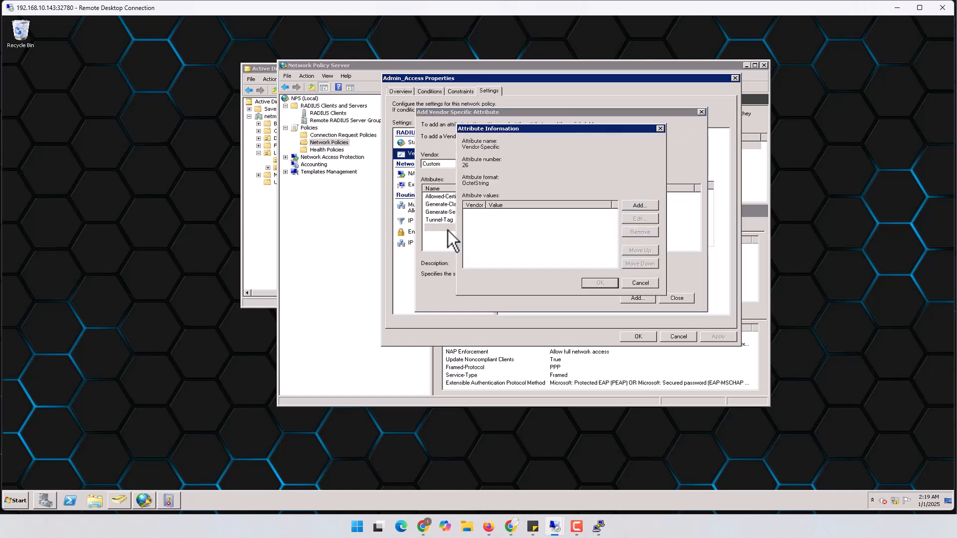
left_click(640, 206)
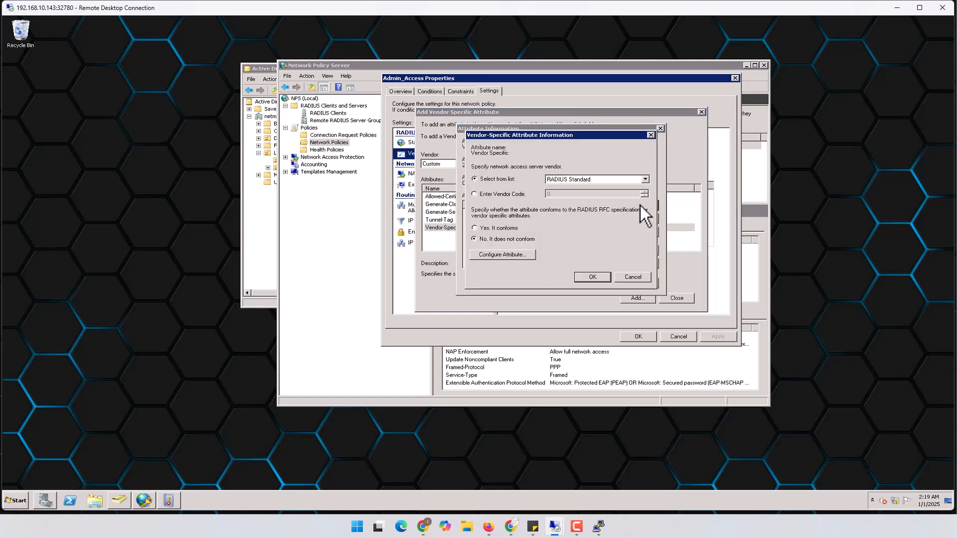
Step: Enter vendor code 12356, mark it RFC-conforming, and set the attribute format to String
left_click(502, 195)
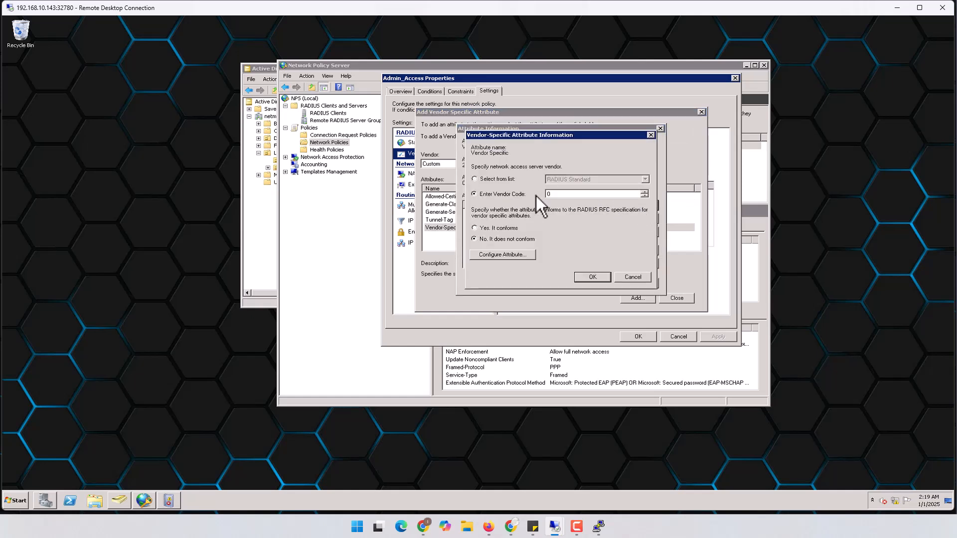
type("12356")
left_click(501, 227)
left_click(507, 255)
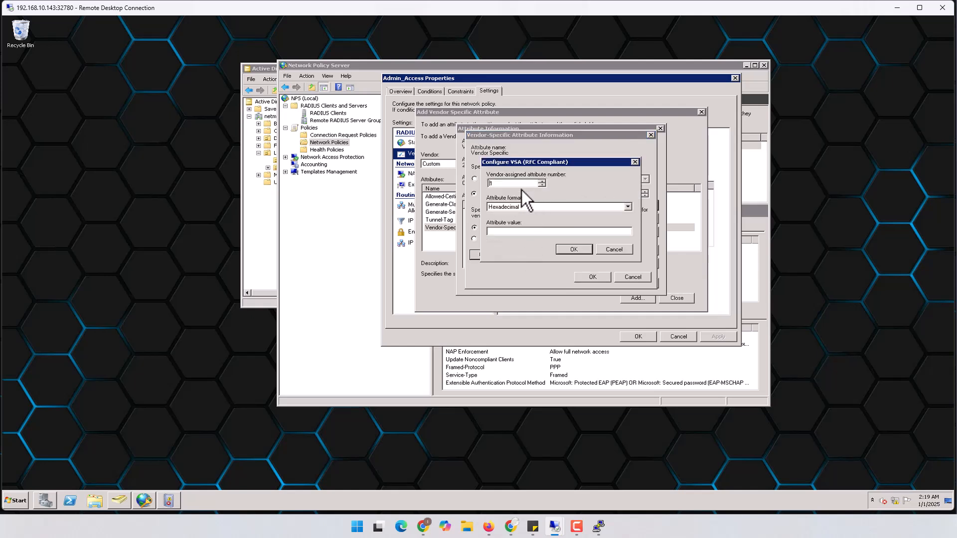
left_click(510, 208)
left_click(508, 219)
Step: Confirm the IT_Admin attribute value through all dialogs and apply the Admin_Access policy
left_click(575, 251)
left_click(585, 276)
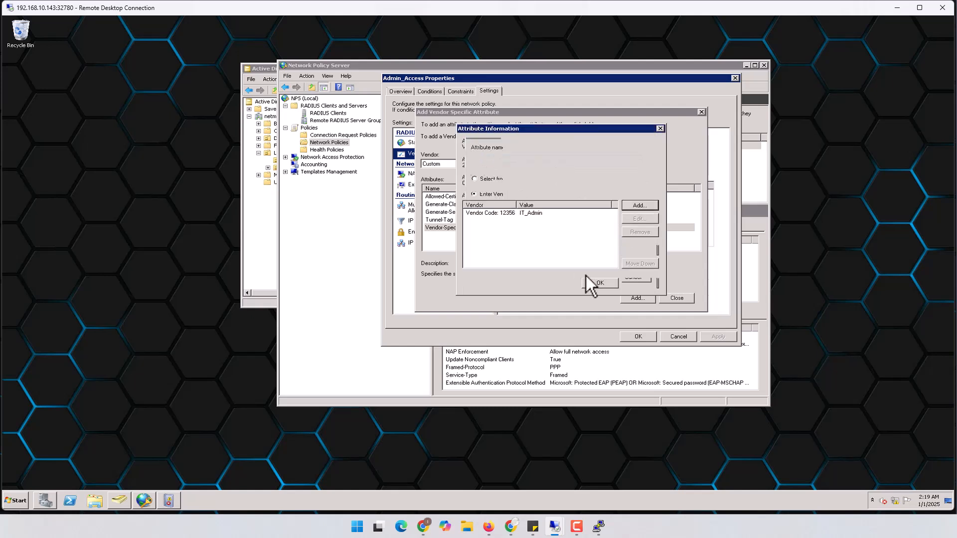
left_click(594, 285)
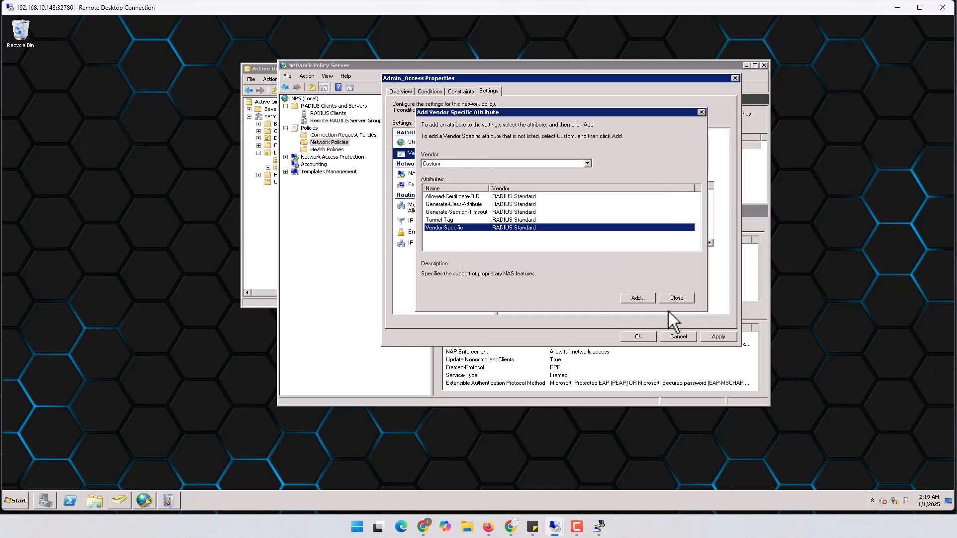
left_click(676, 298)
left_click(720, 337)
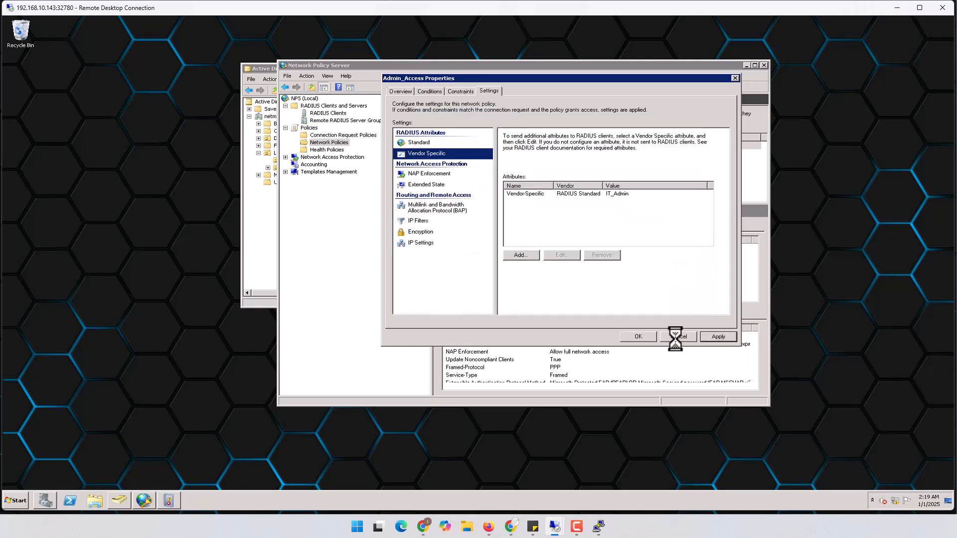
Step: Save Admin_Access, reopen it, and verify the Admin_Group condition and IT_Admin Vendor-Specific attribute
left_click(639, 336)
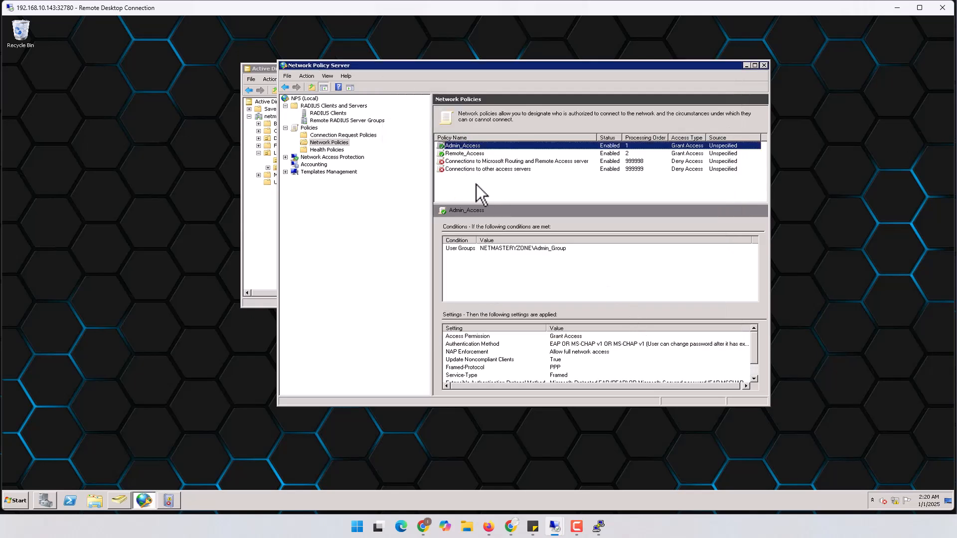
double_click(472, 146)
left_click(466, 94)
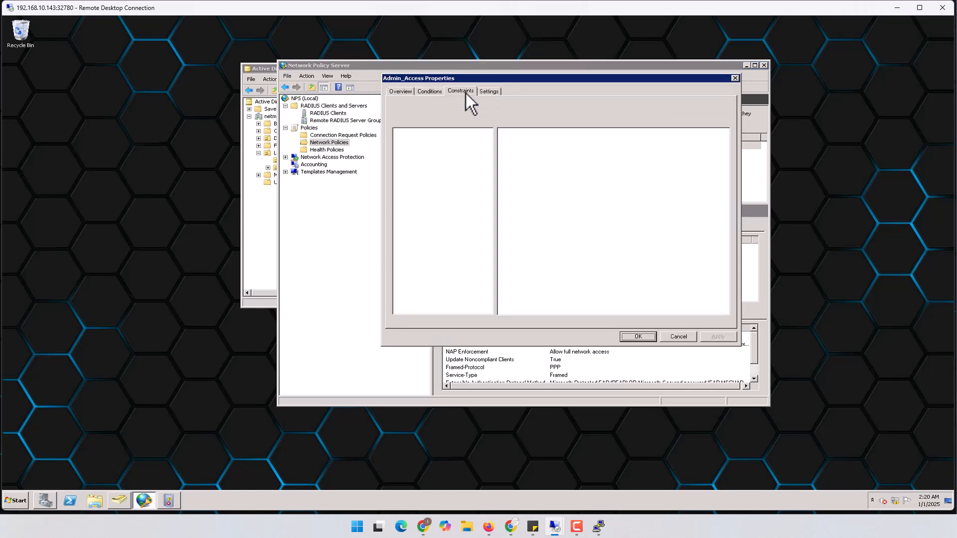
left_click(437, 92)
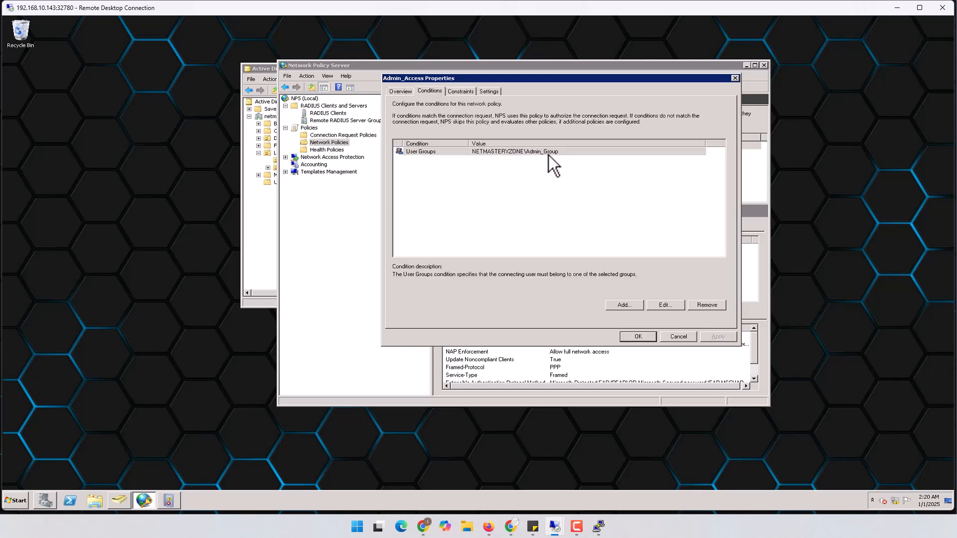
left_click(489, 91)
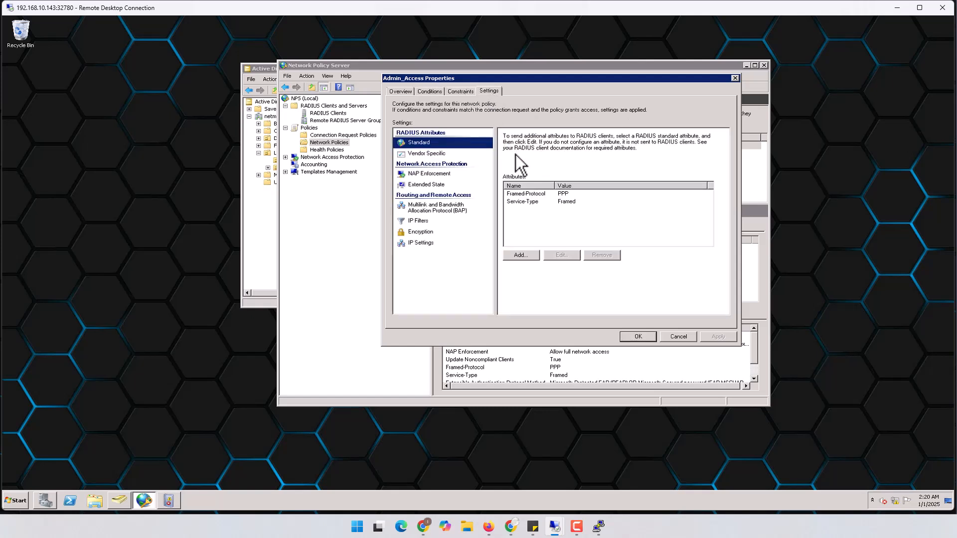
left_click(438, 154)
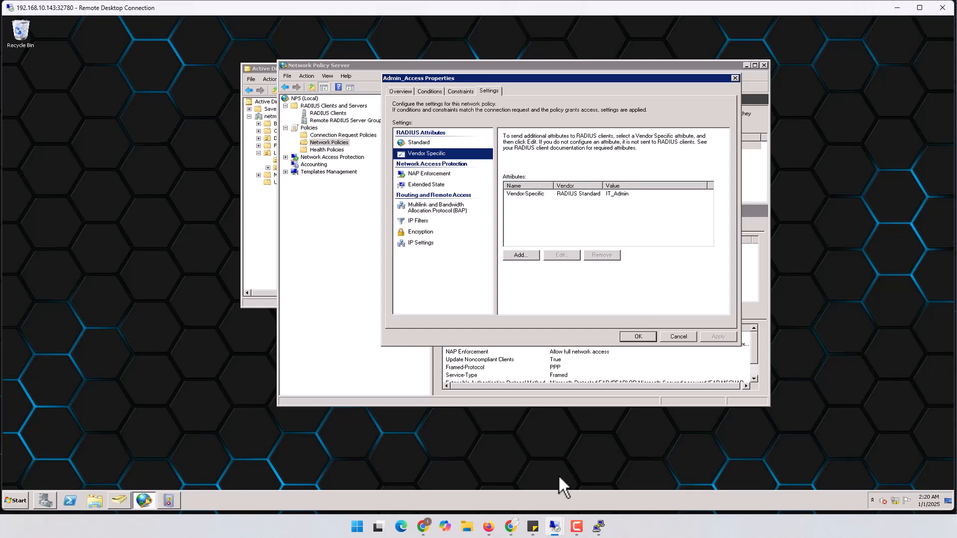
Step: Log back into FortiGate with the saved administrator credentials
mouse_move(555, 526)
left_click(639, 486)
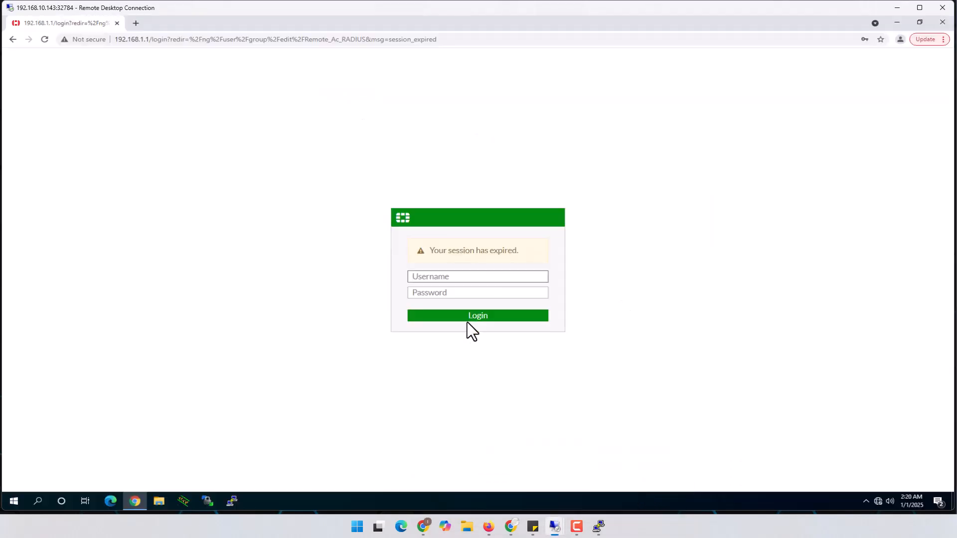
left_click(457, 280)
left_click(456, 296)
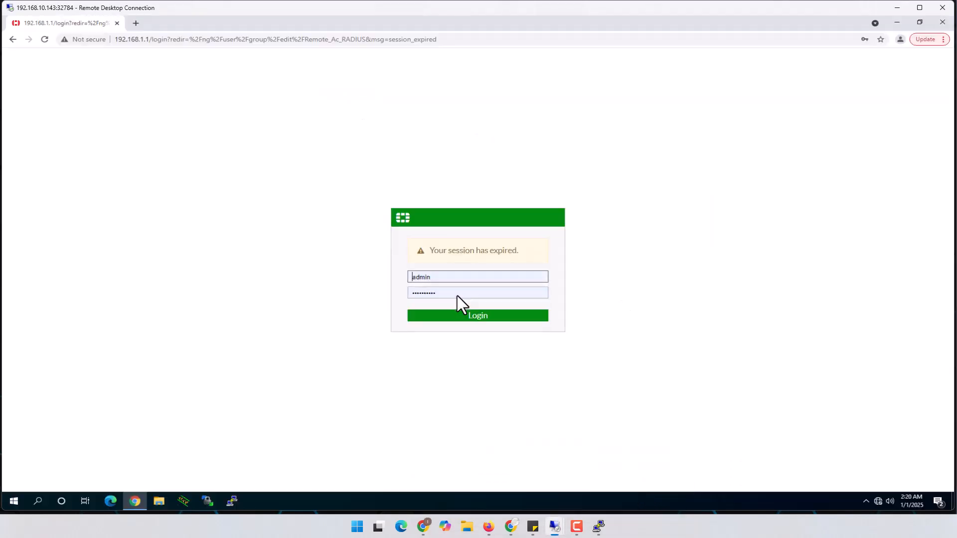
left_click(487, 315)
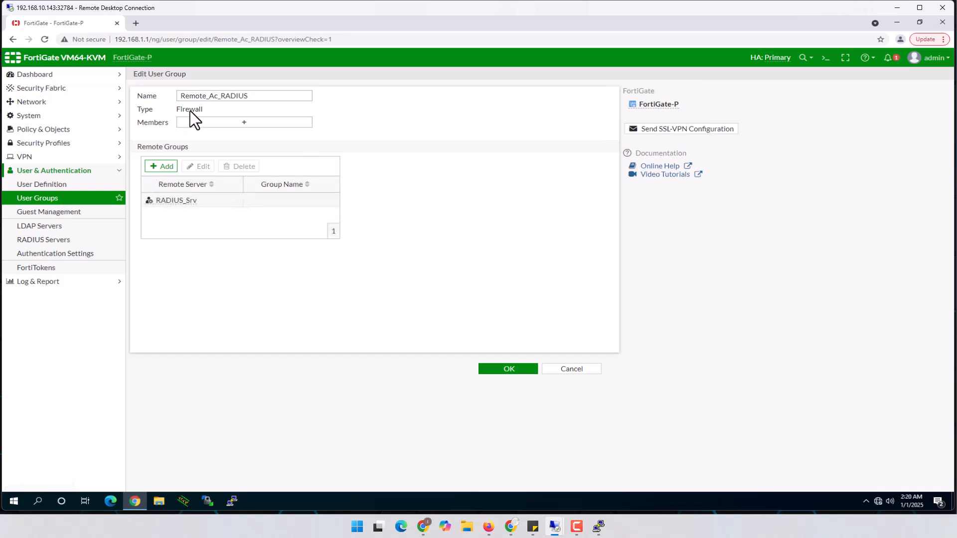
Step: Inspect the RADIUS_Srv server's authentication method and close its settings without changes
left_click(181, 201)
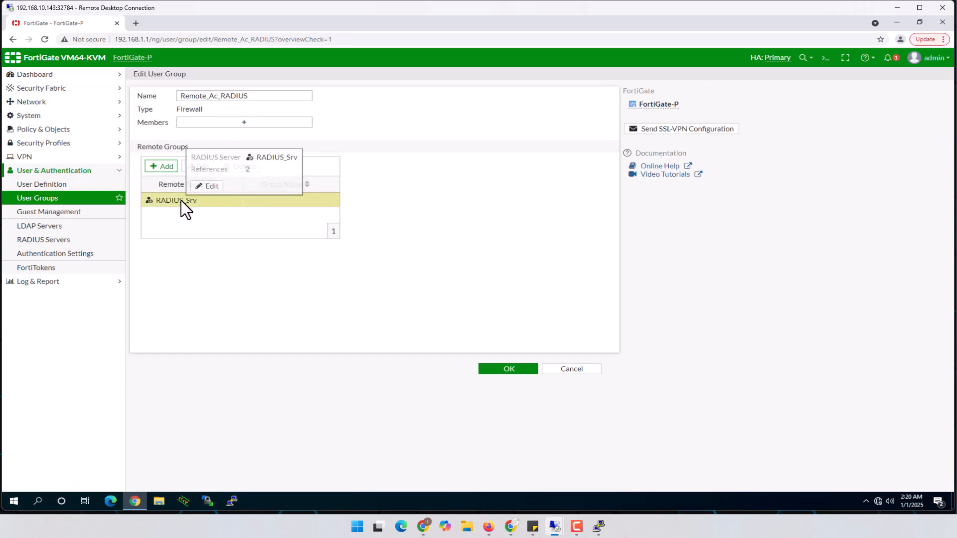
left_click(212, 187)
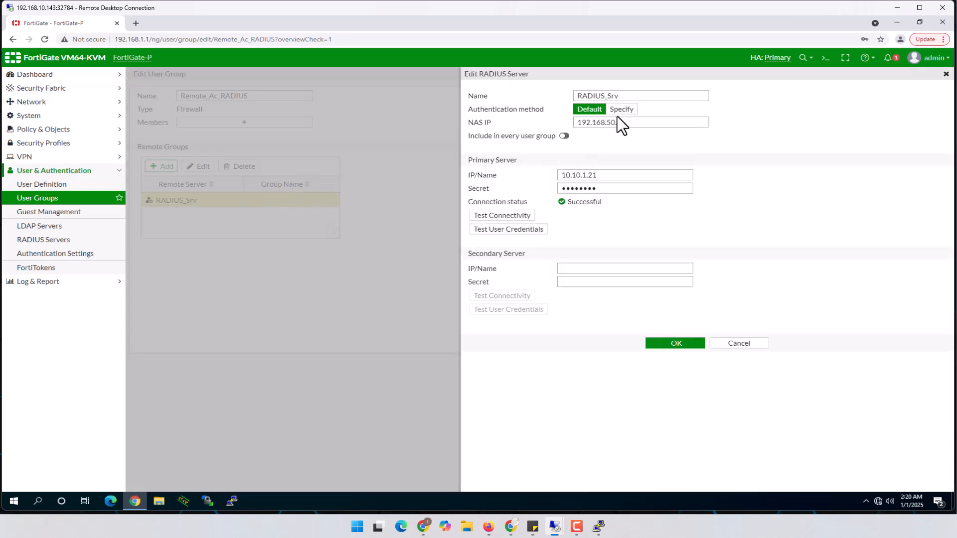
left_click(622, 110)
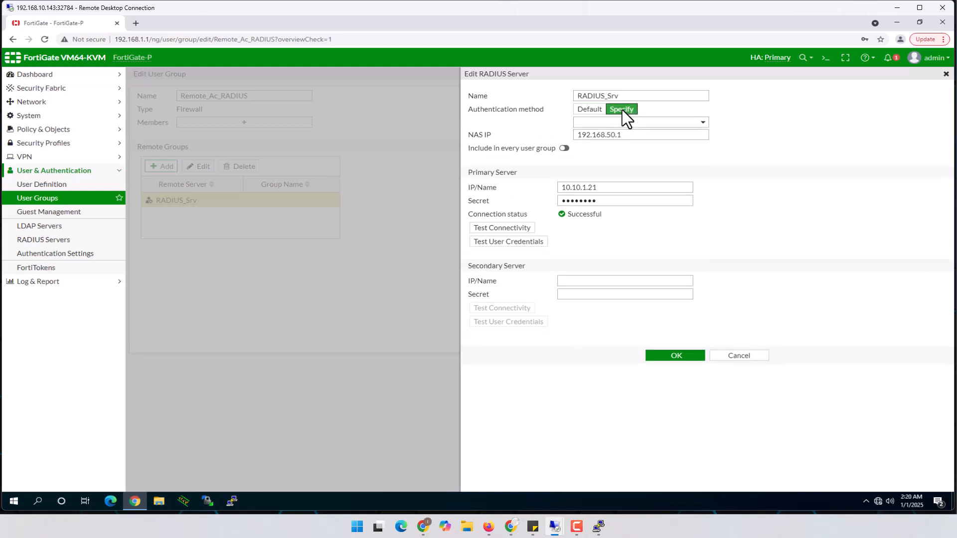
left_click(591, 109)
left_click(747, 343)
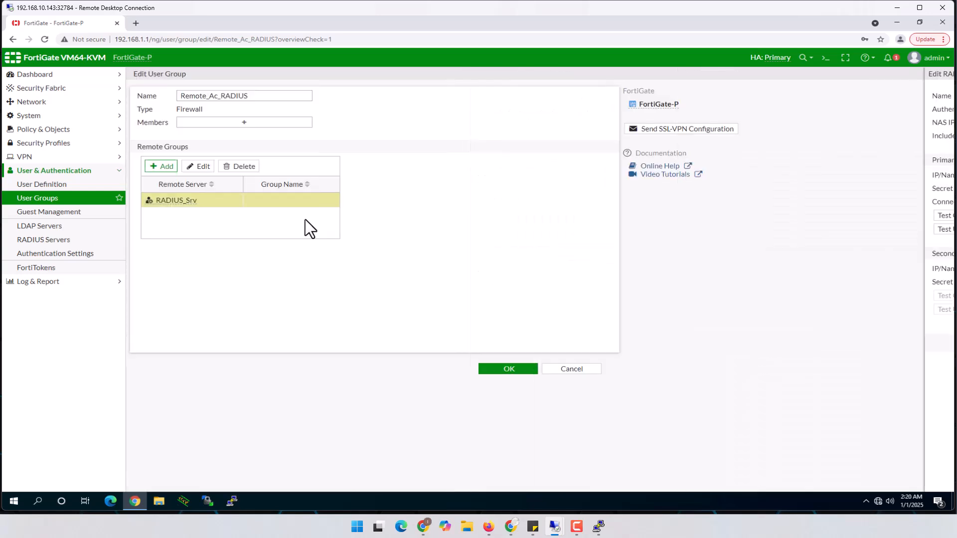
mouse_move(161, 199)
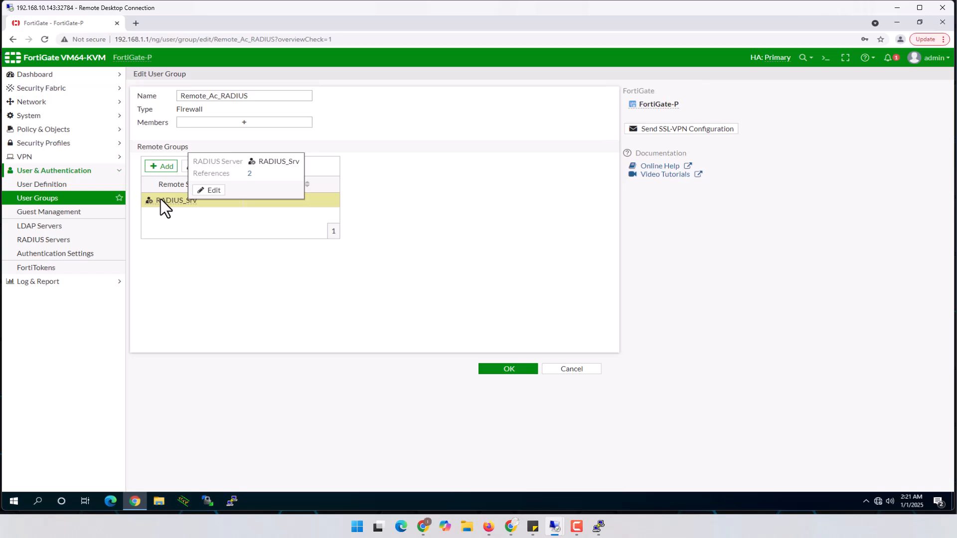
Step: Set Remote_Ac_RADIUS's RADIUS_Srv match to the specific group Ra_VPN and save
double_click(160, 199)
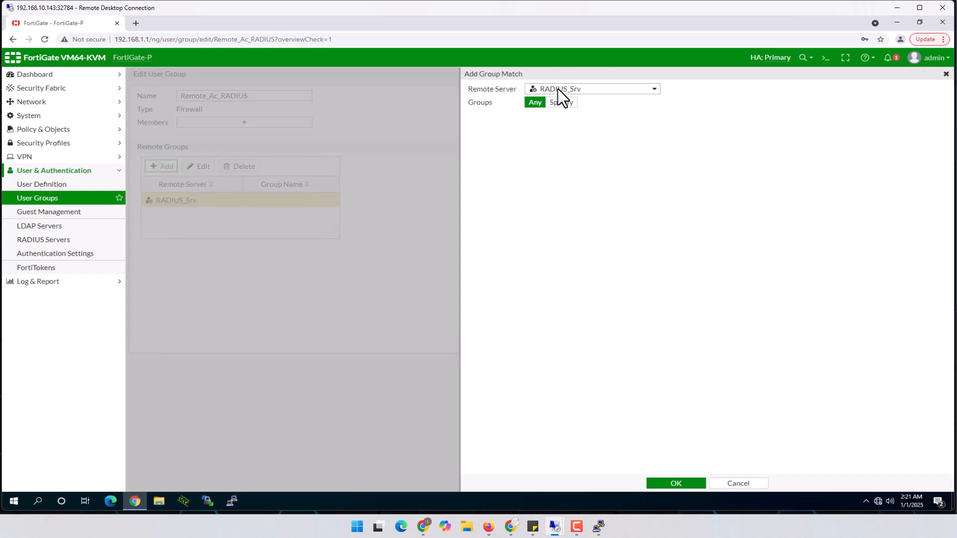
mouse_move(578, 89)
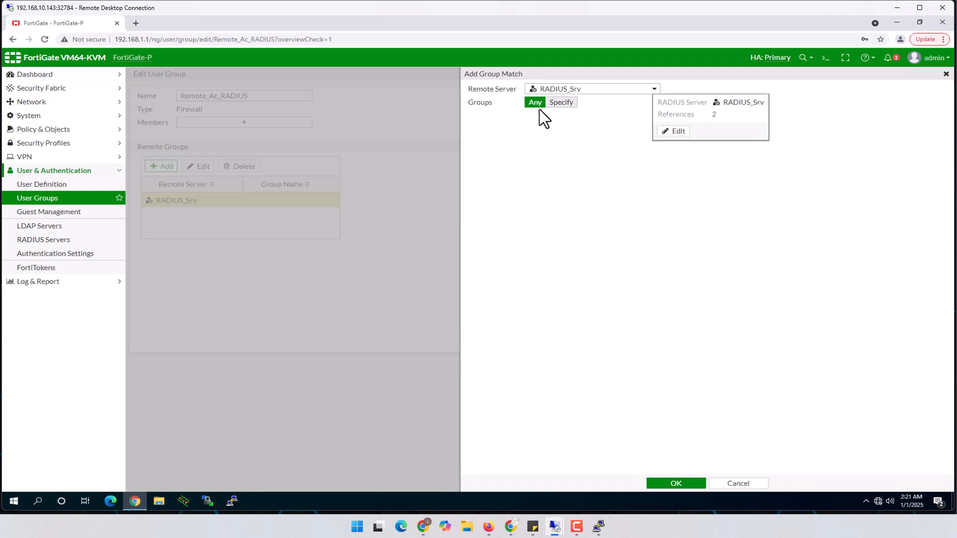
left_click(562, 102)
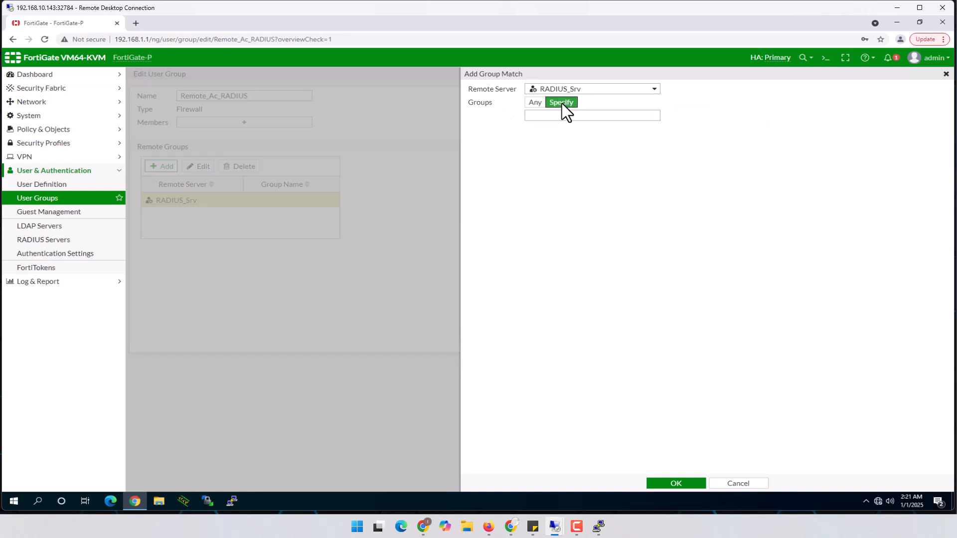
left_click(559, 118)
type("R")
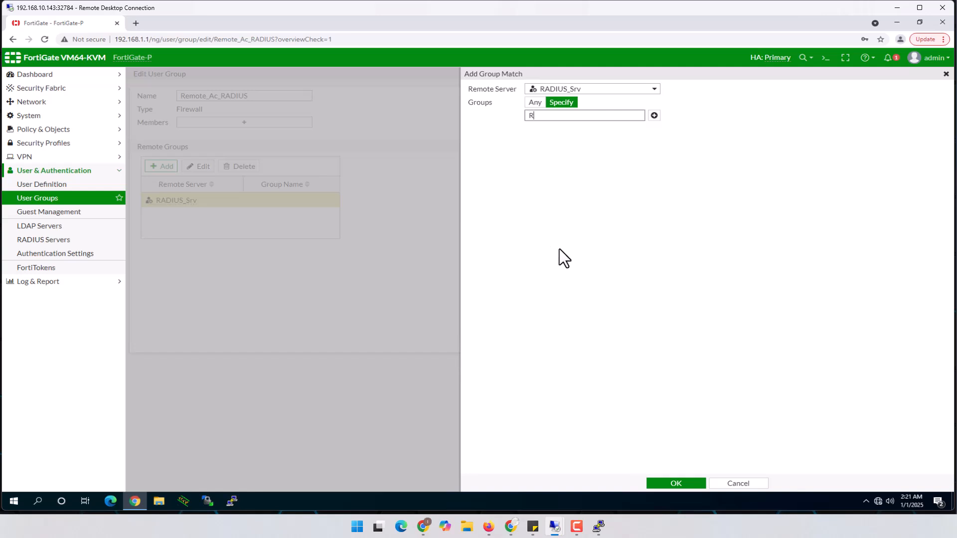
type("a_VPN")
left_click(675, 482)
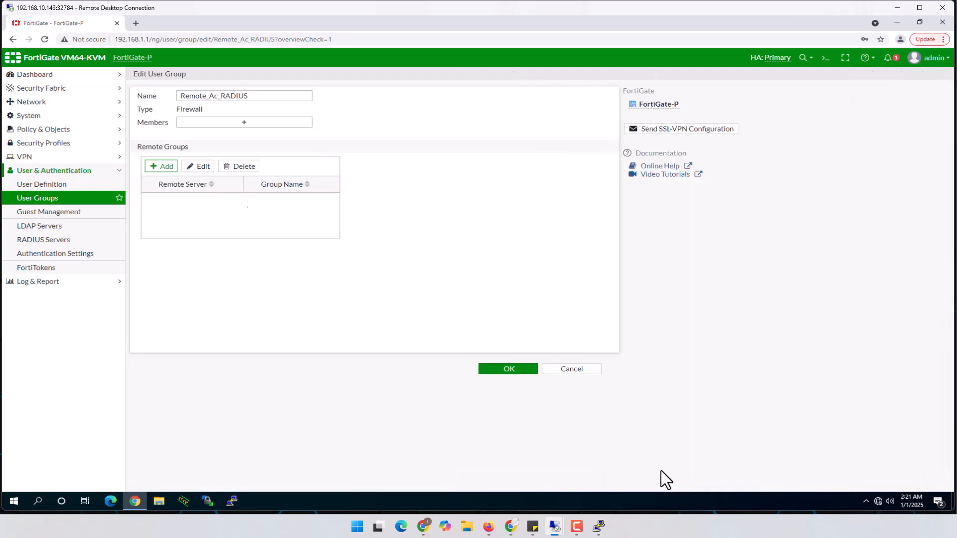
left_click(509, 369)
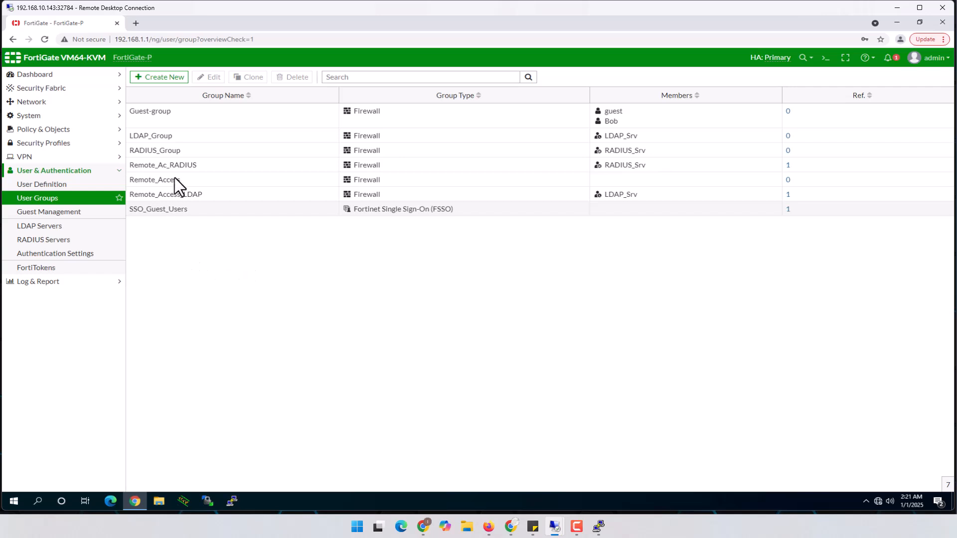
Step: Set RADIUS_Group's RADIUS_Srv match to the specific group IT_Admin and save
left_click(166, 148)
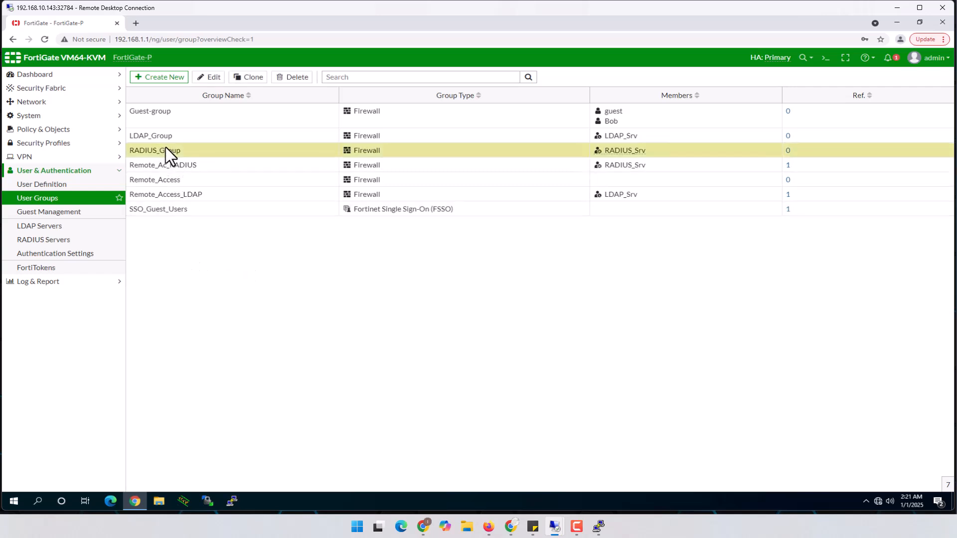
double_click(136, 151)
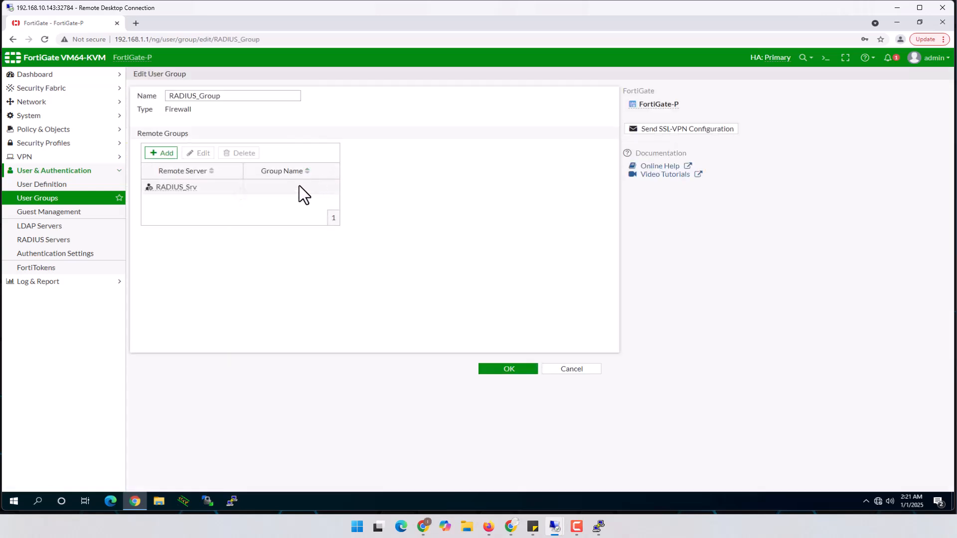
left_click(172, 186)
double_click(173, 186)
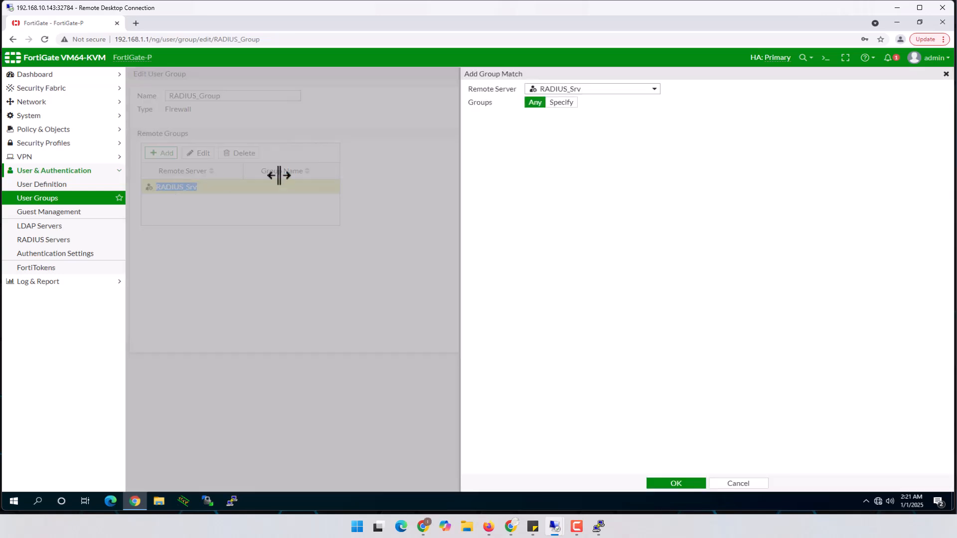
left_click(564, 101)
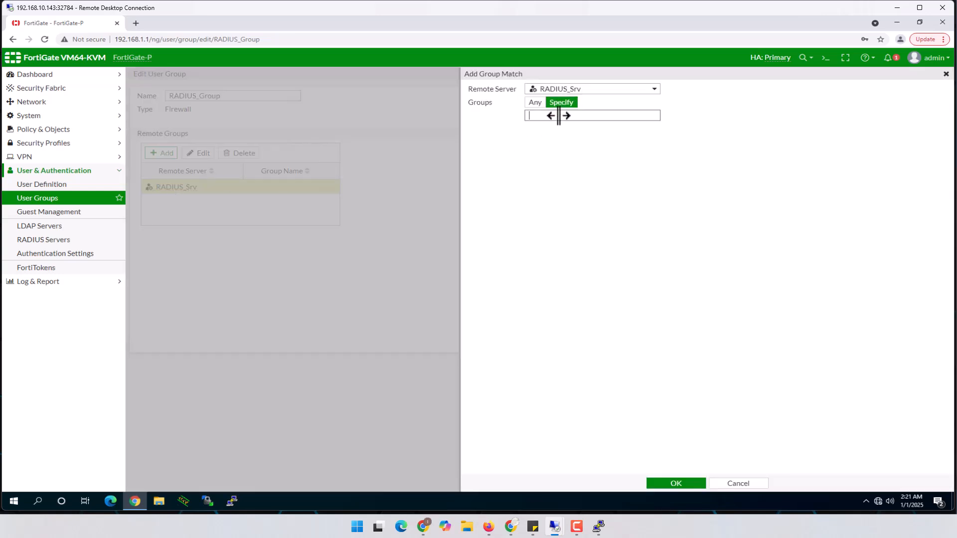
type("IT_Admin")
left_click(676, 482)
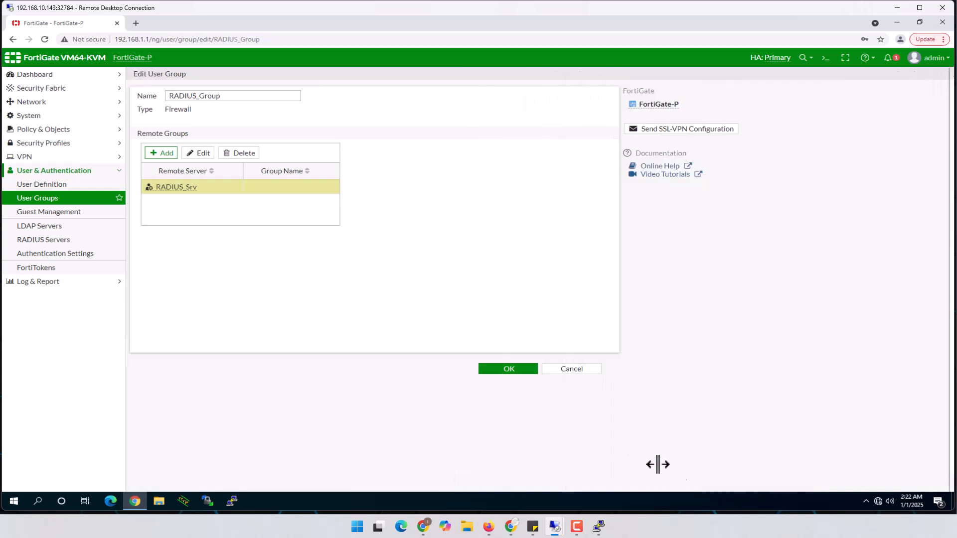
left_click(519, 370)
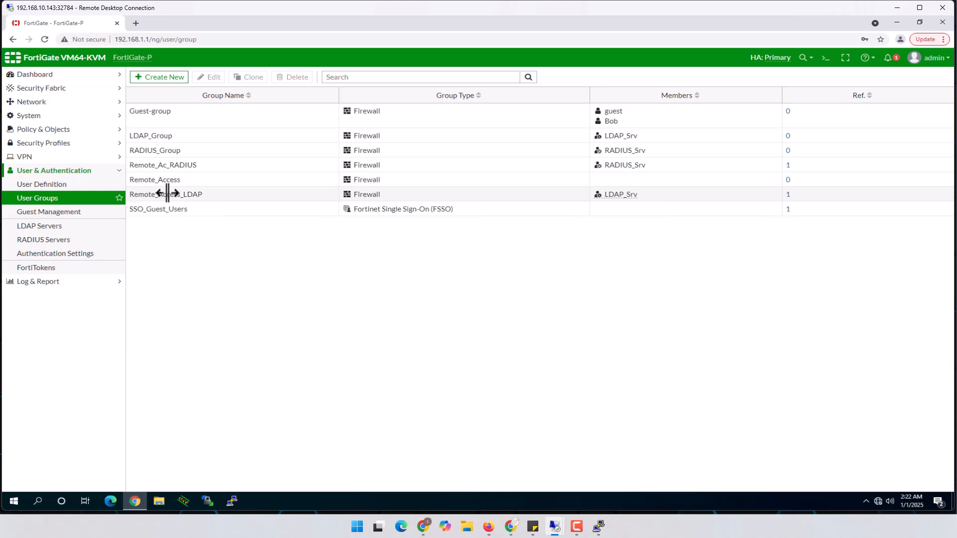
Step: Minimize FortiGate and close Admin_Access properties with OK, keeping its settings
left_click(898, 8)
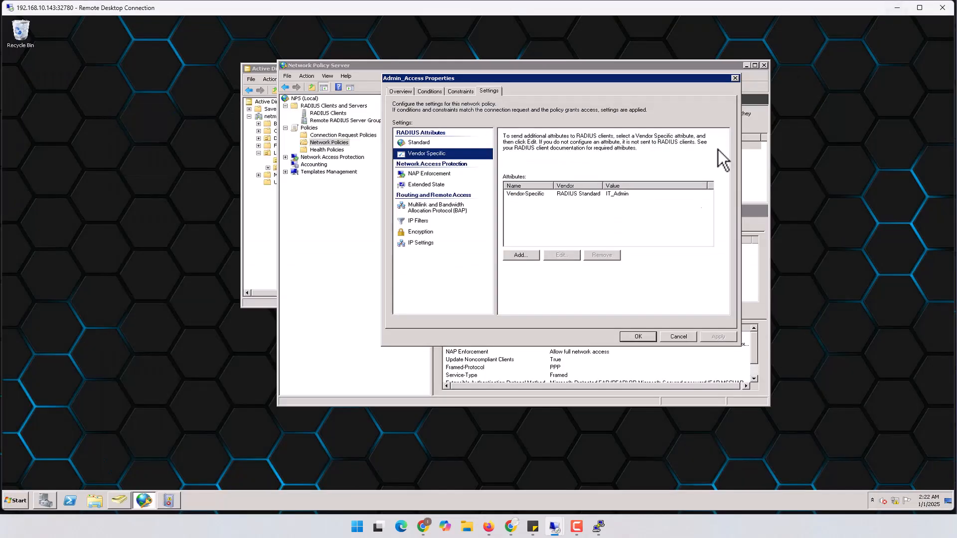
left_click(640, 335)
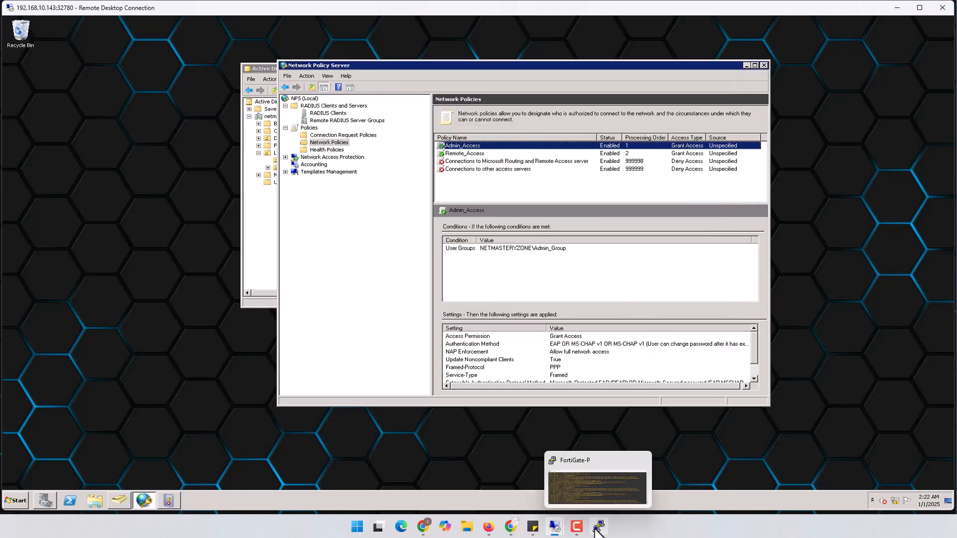
Step: On the VPN client PC, close Windows Security and move the ping console window up and left
mouse_move(553, 528)
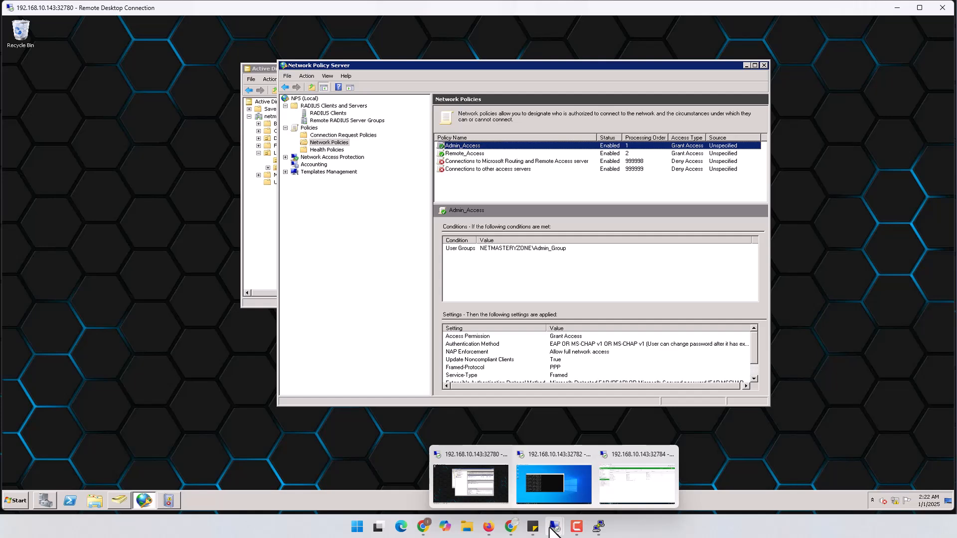
left_click(551, 482)
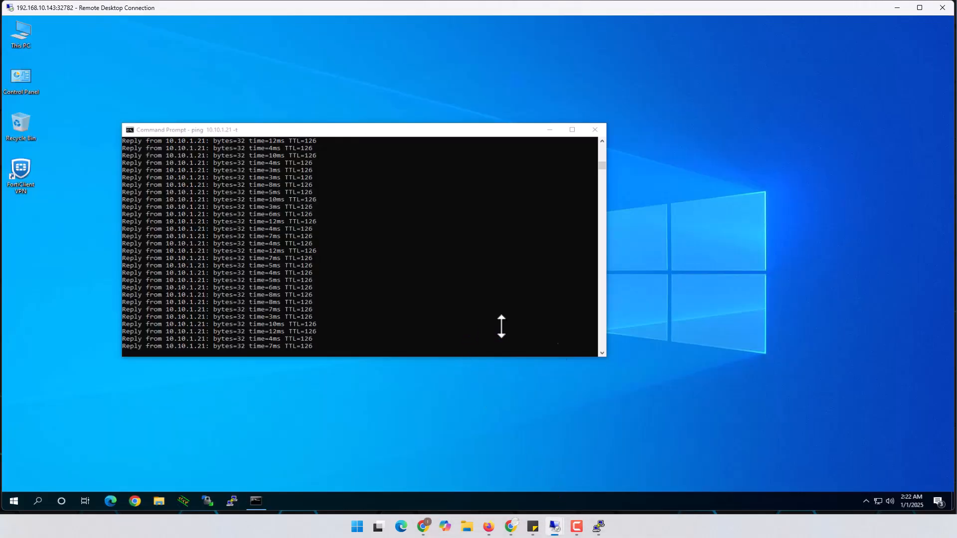
left_click(865, 501)
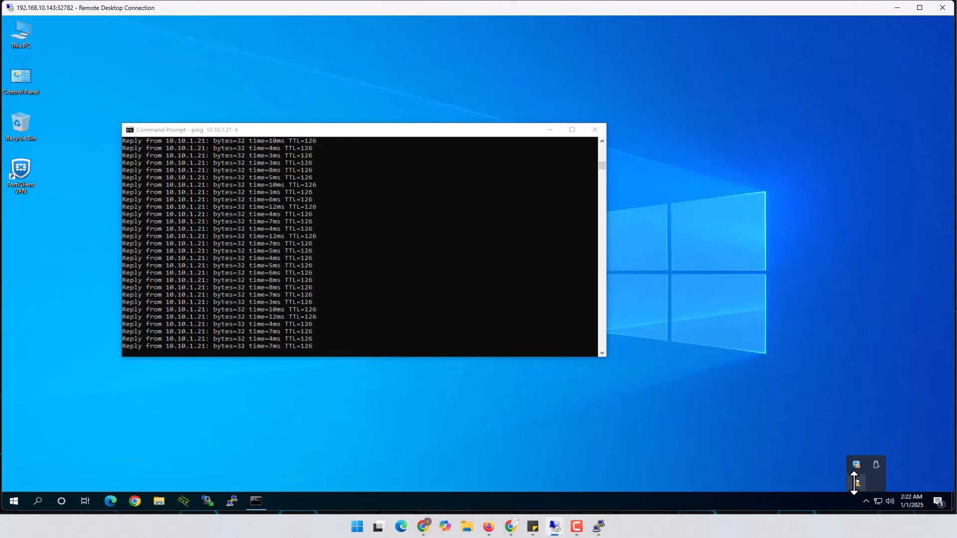
left_click(856, 483)
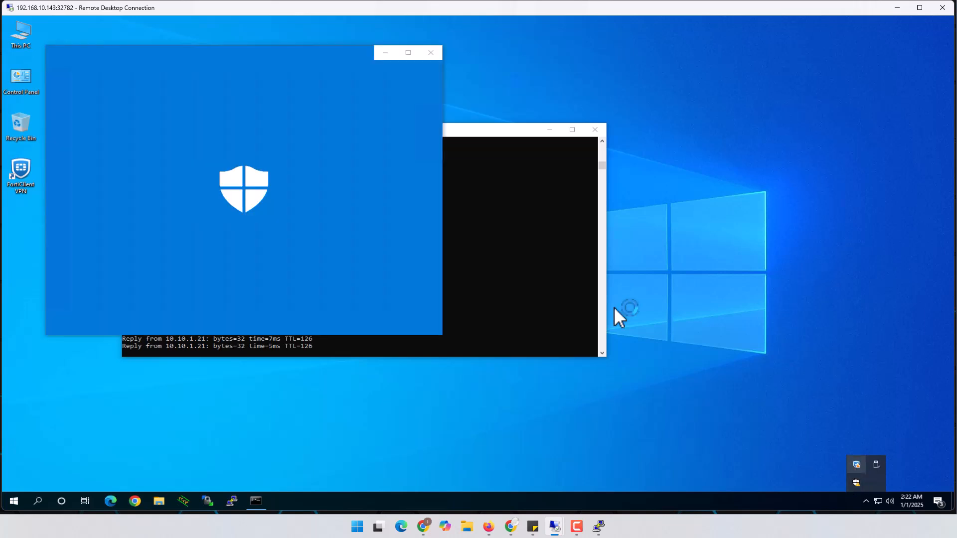
left_click(431, 54)
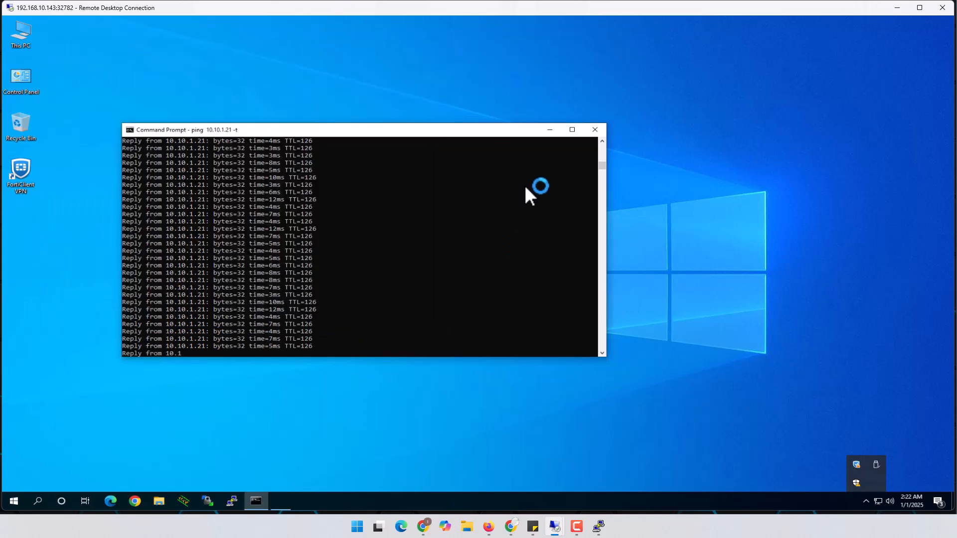
left_click(466, 251)
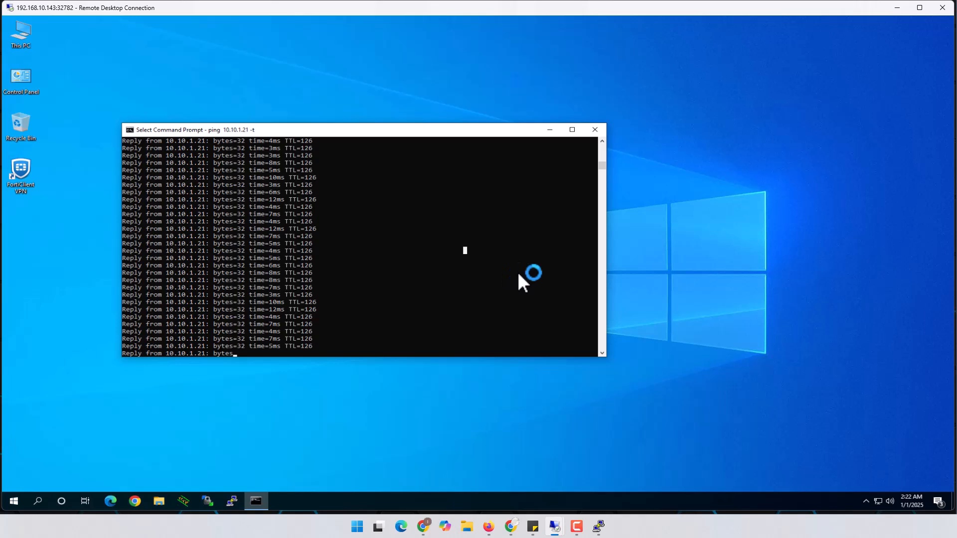
left_click_drag(489, 132, 465, 96)
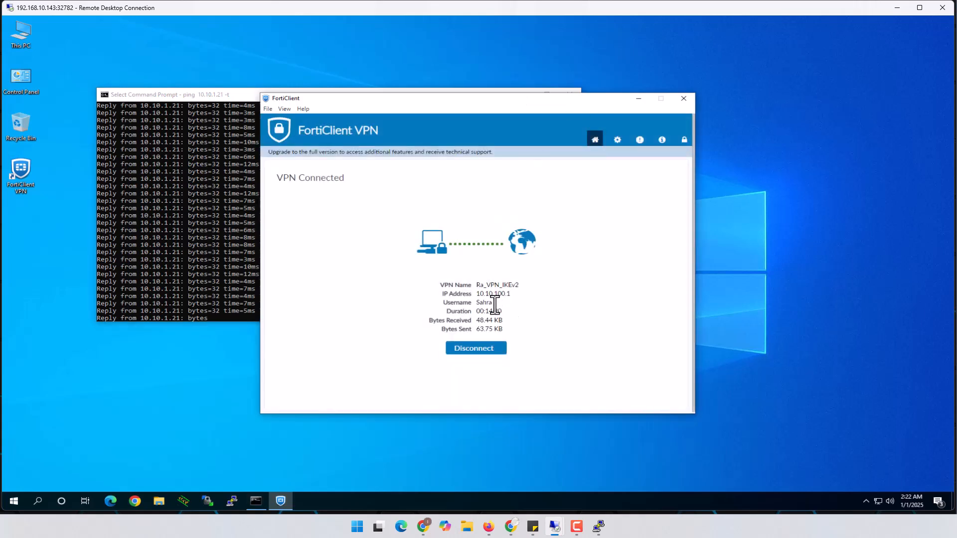
Step: Disconnect the Ra_VPN_IKEv2 tunnel and reconnect it with the RADIUS user's re-entered password
double_click(491, 302)
left_click(476, 349)
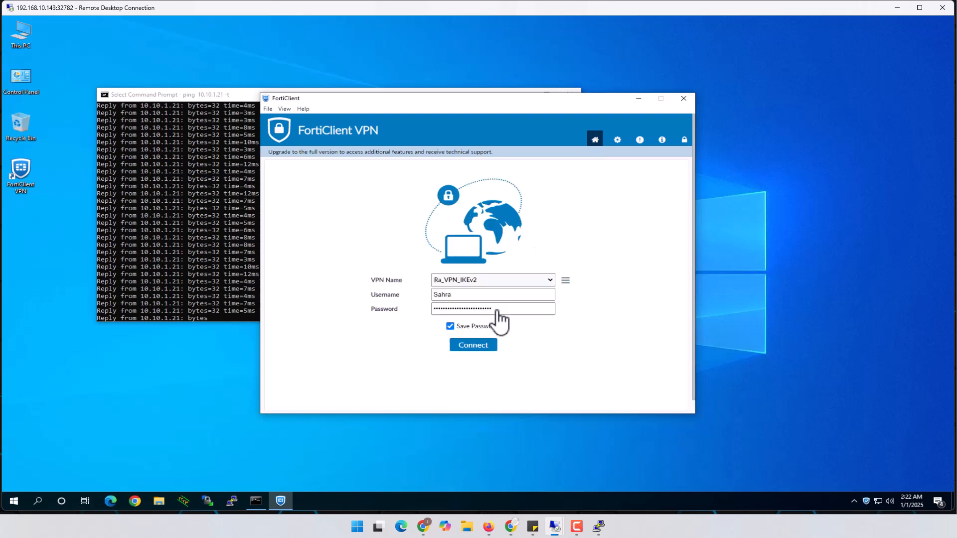
double_click(439, 294)
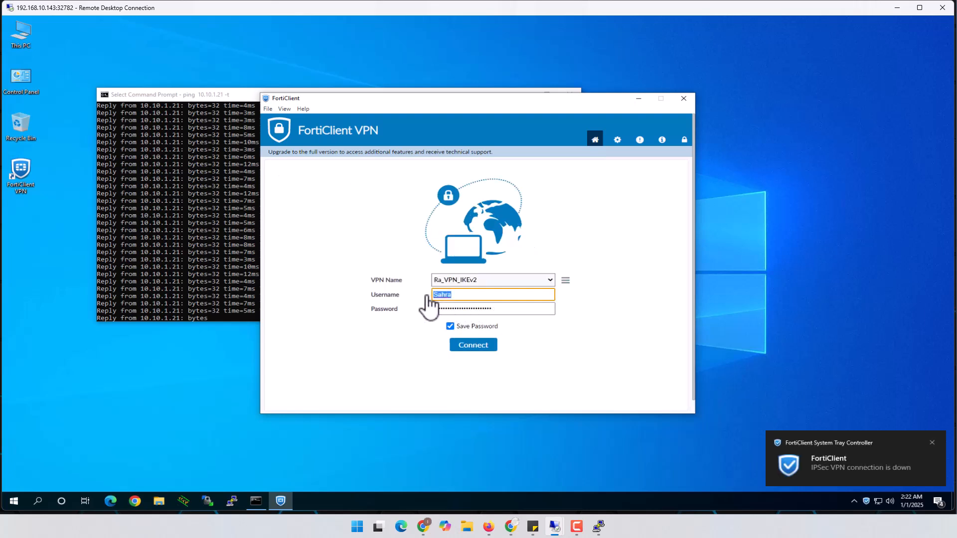
left_click(484, 346)
key("Tab")
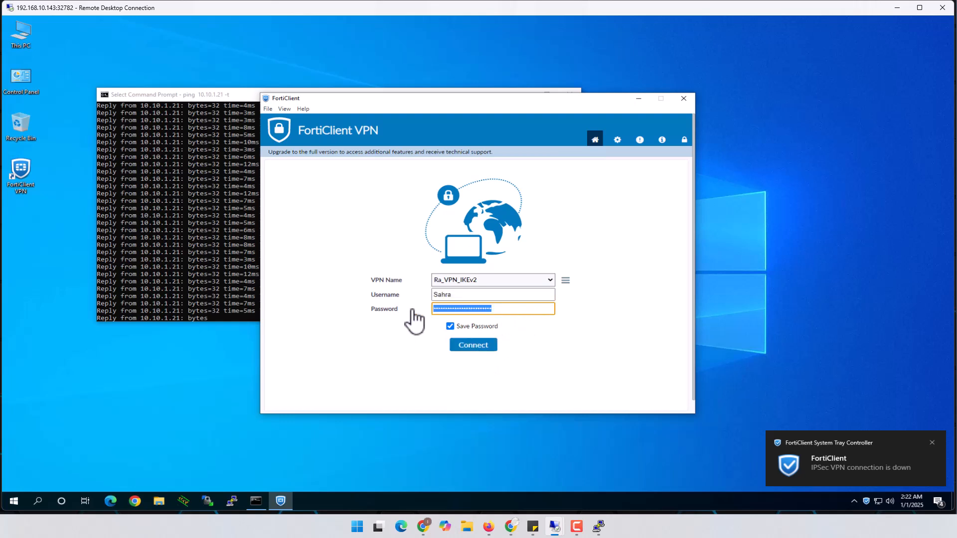
type("•••••")
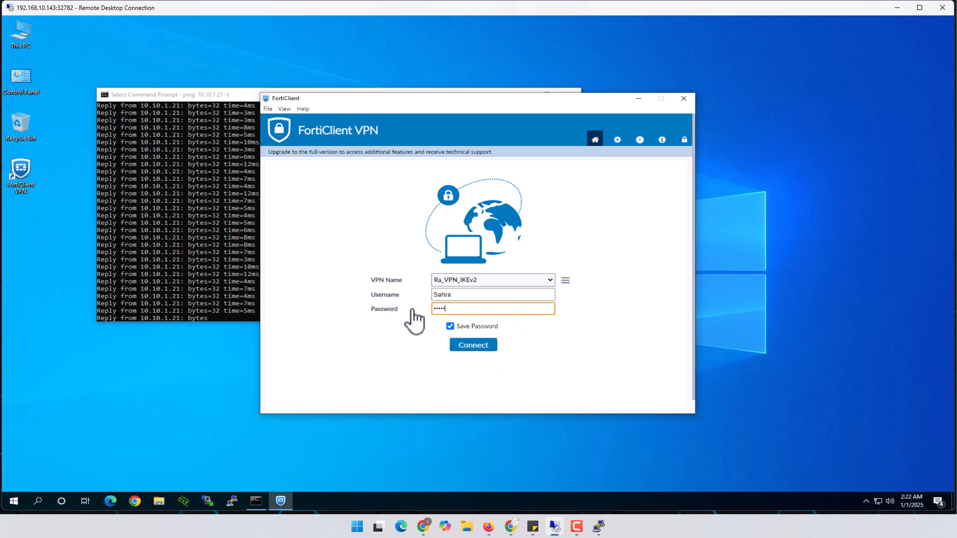
type("••")
left_click(473, 346)
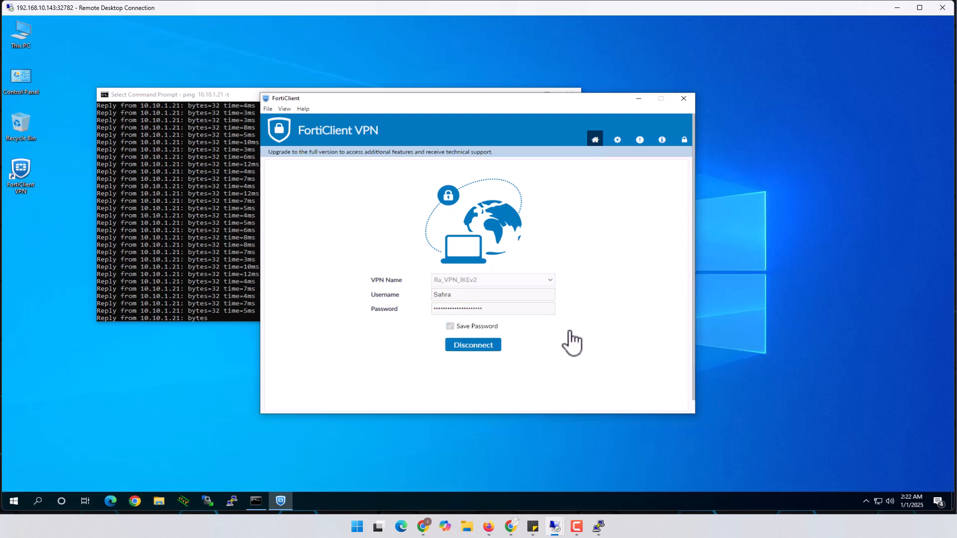
Step: Check the ping console output, then return to the FortiGate remote session
left_click(207, 287)
scroll(247, 311, "down", 3)
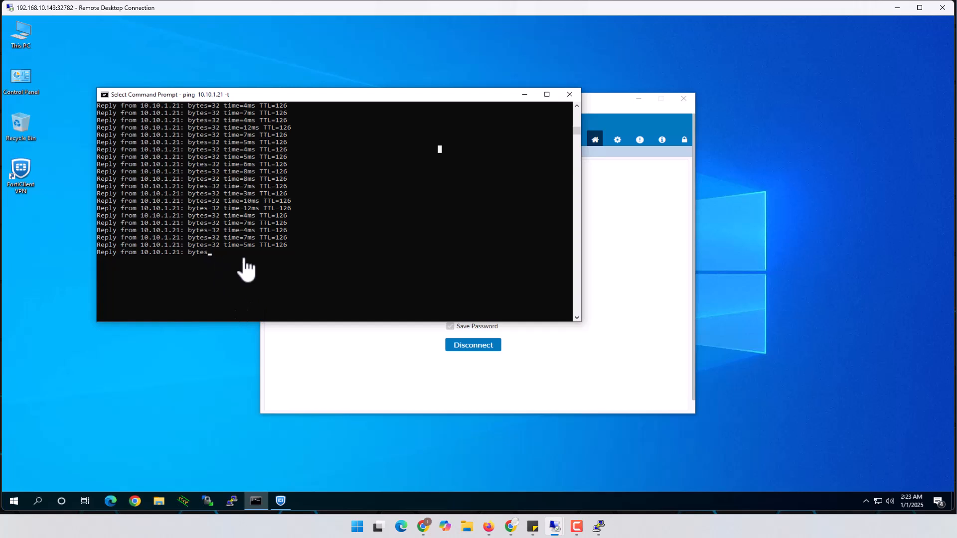
left_click(400, 222)
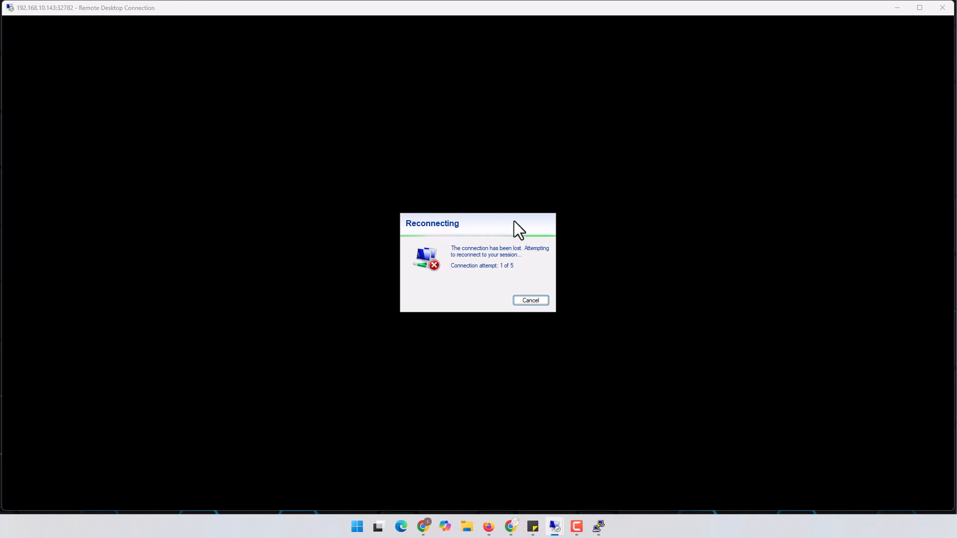
mouse_move(558, 527)
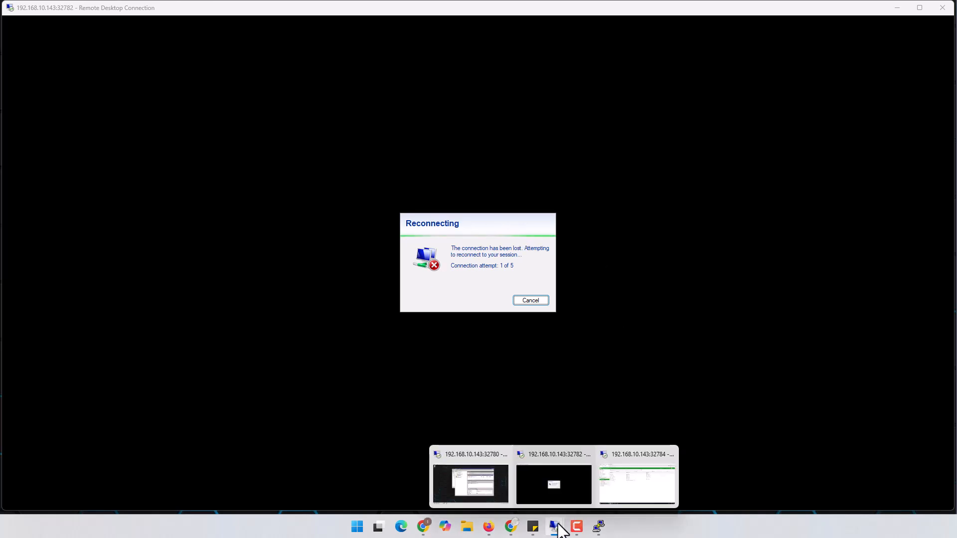
left_click(619, 485)
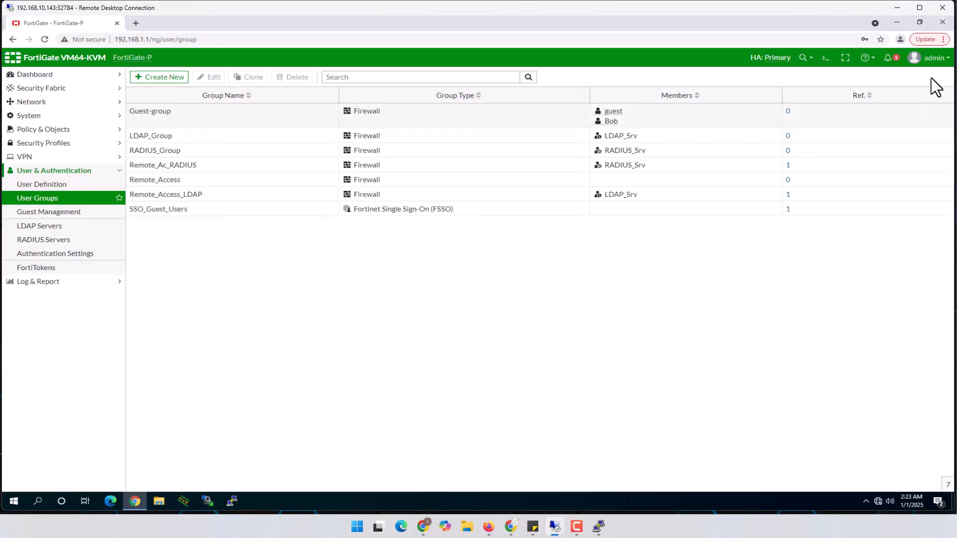
Step: Log out of admin and sign in with the RADIUS user's username and password, declining Chrome's password save
left_click(936, 58)
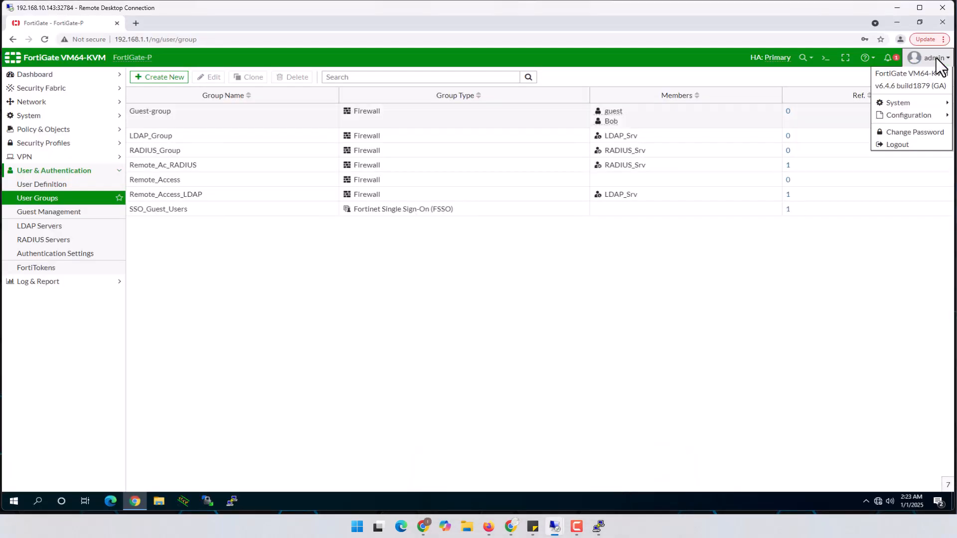
left_click(898, 145)
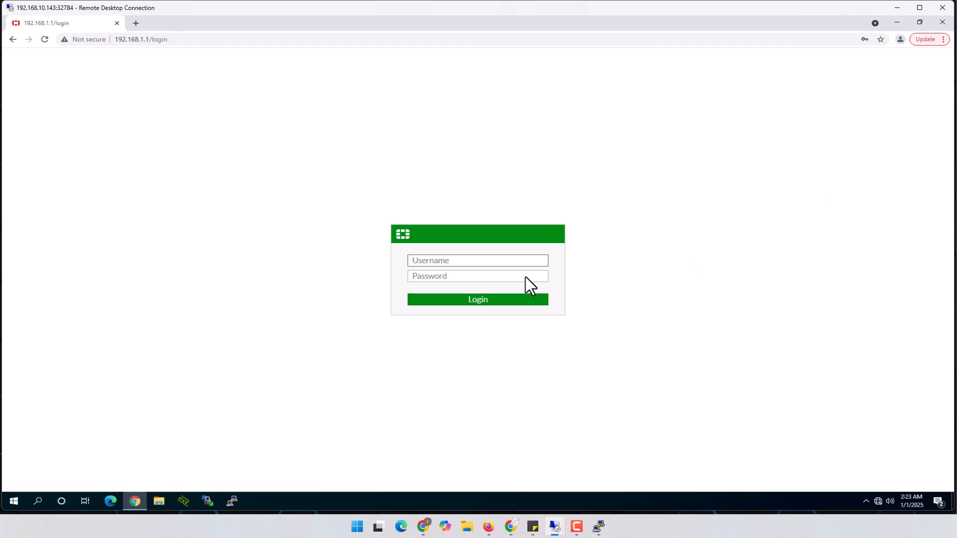
left_click(489, 261)
type("sahra")
key("Tab")
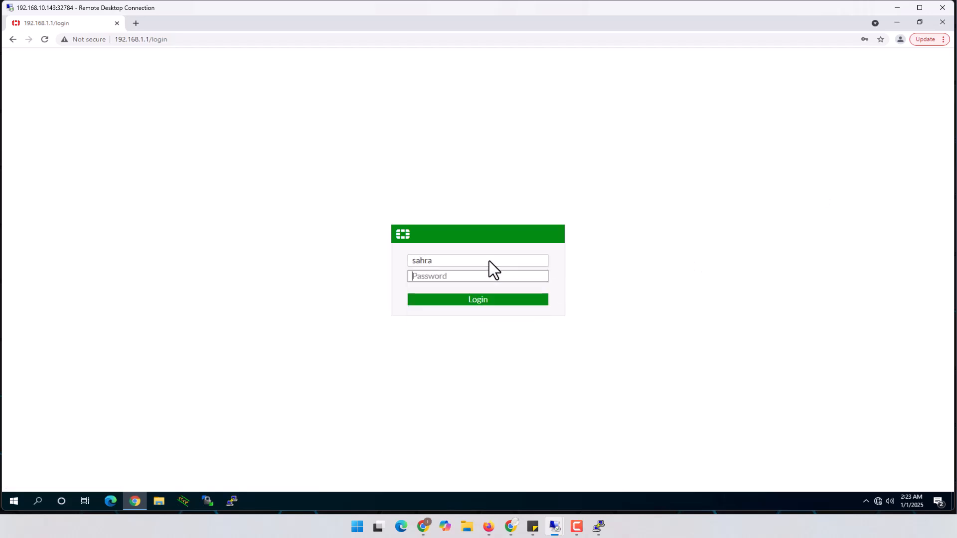
type("*********")
key("Return")
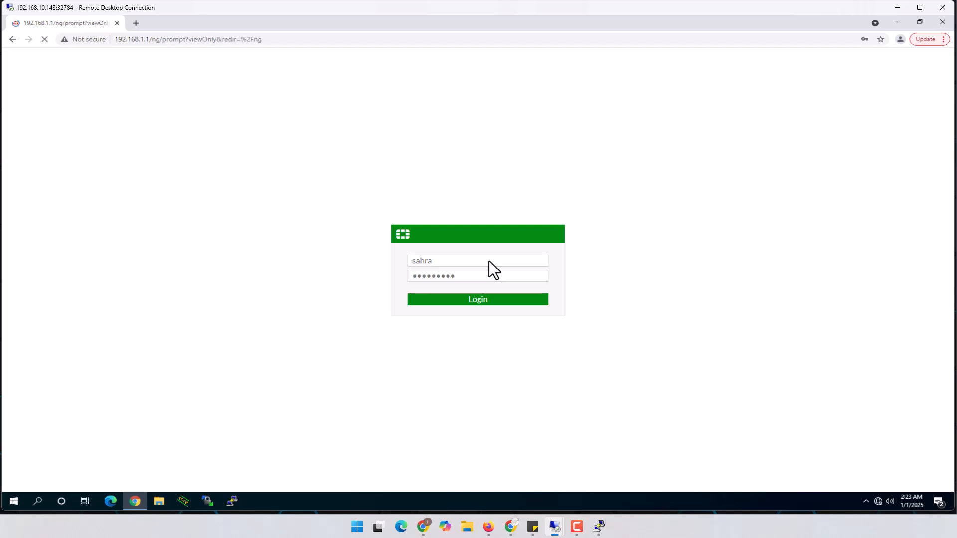
left_click(866, 188)
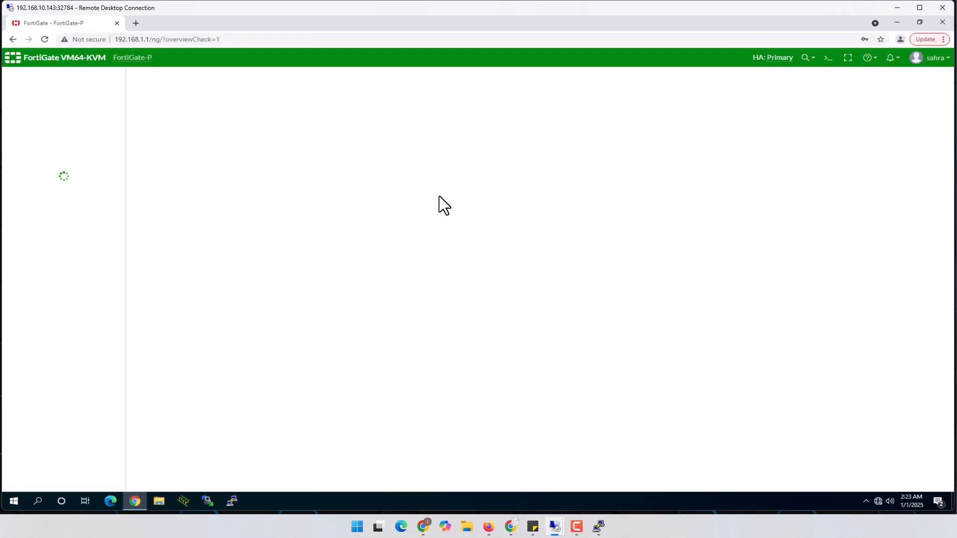
left_click(943, 62)
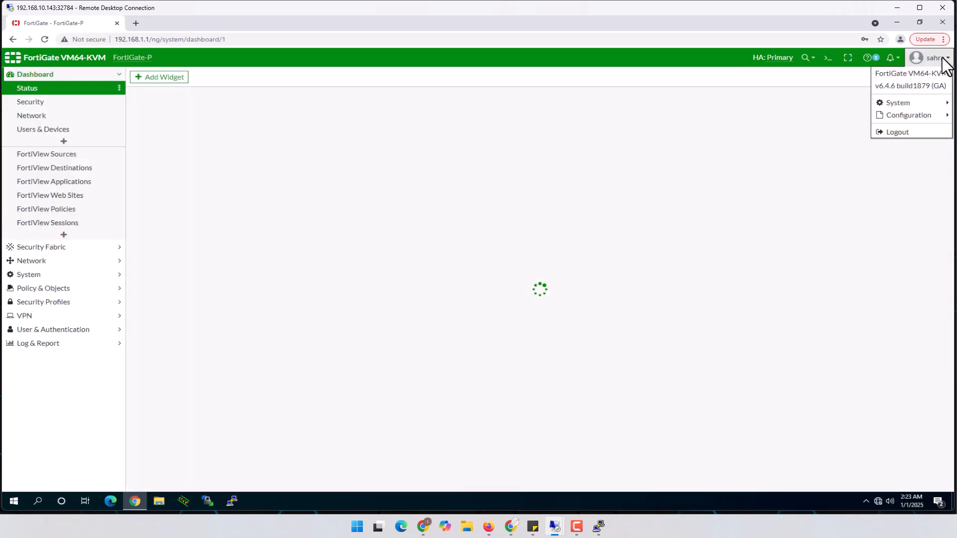
Step: Log the RADIUS user out and attempt a login with the non-member user's username and password
left_click(898, 130)
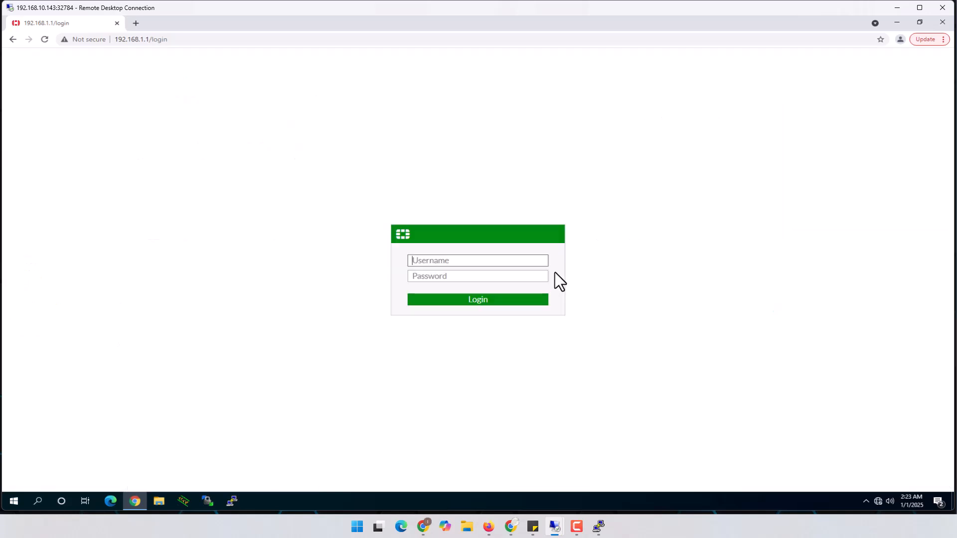
left_click(473, 262)
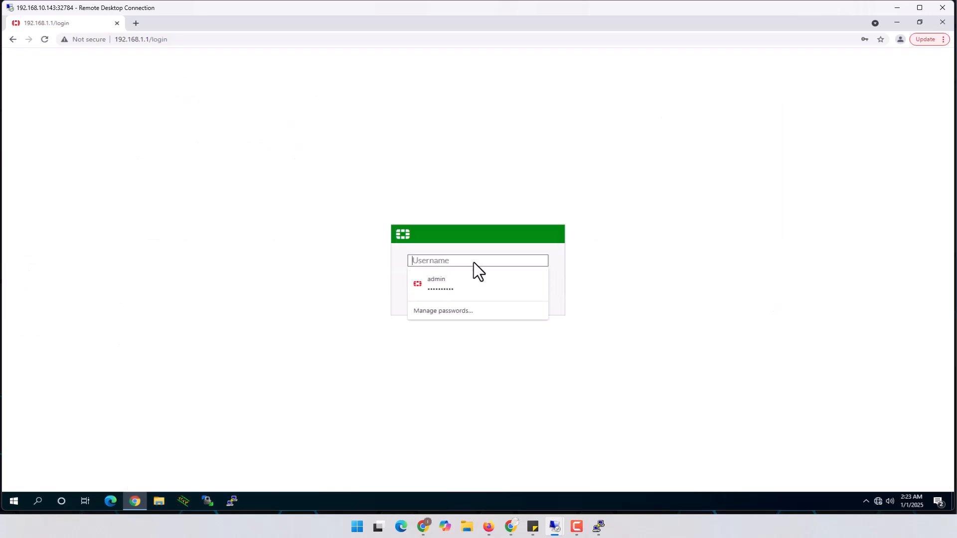
type("Bob")
key("Tab")
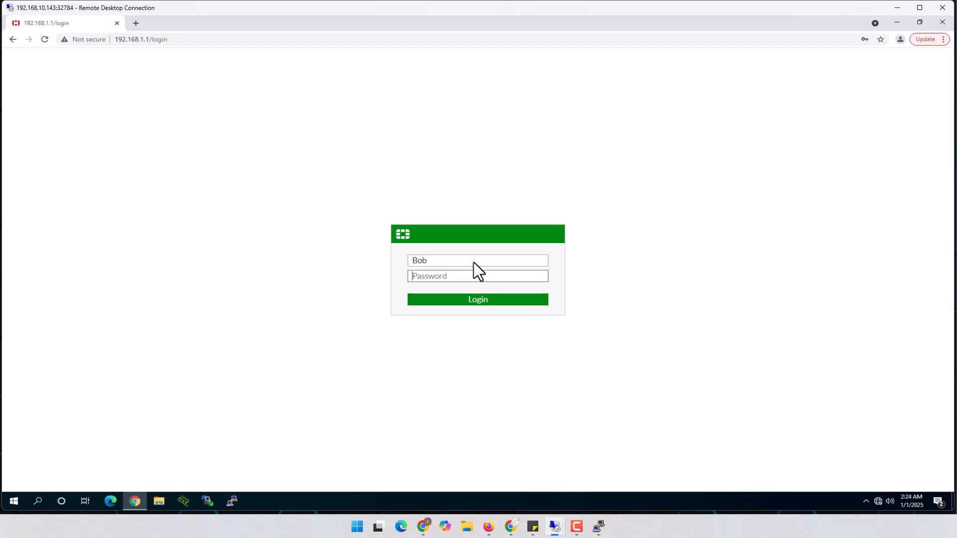
type("•••••••••")
left_click(483, 303)
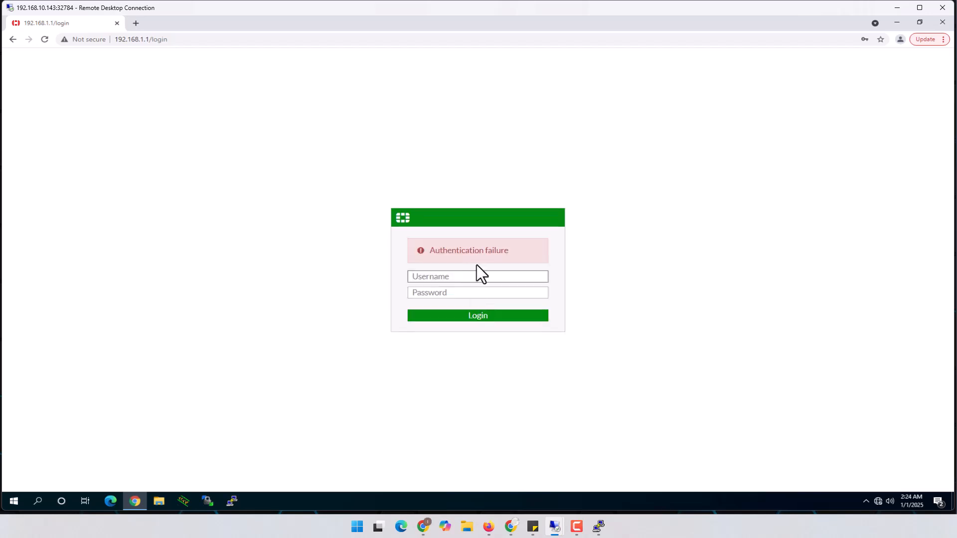
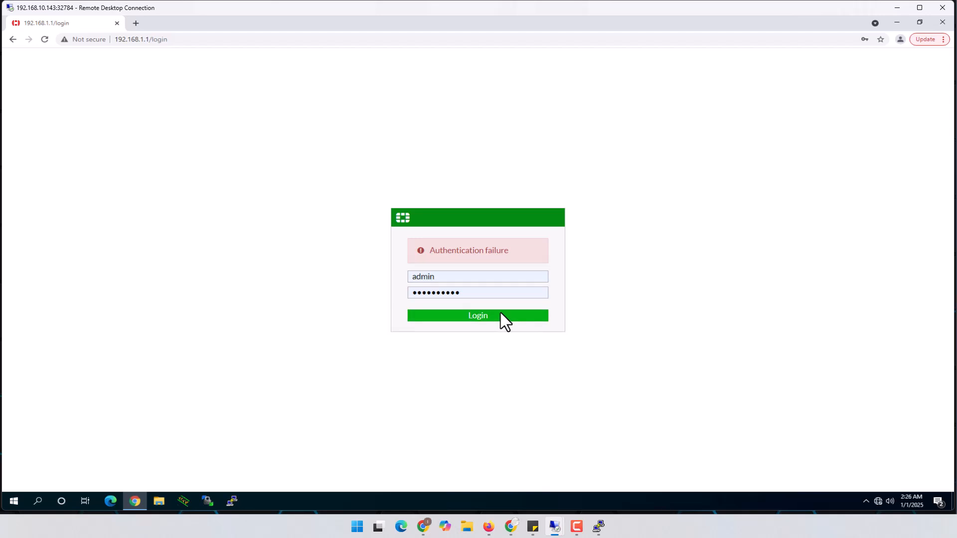
Step: Check the Remote Desktop sessions once the admin login reaches the post-login page
mouse_move(554, 527)
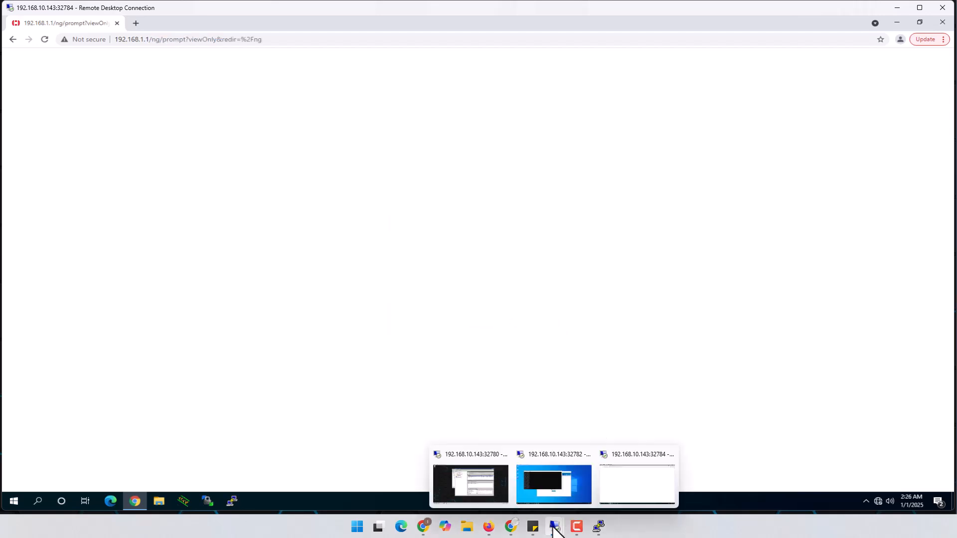
Step: In the client session, connect Ra_VPN_IKEv2 with the new username and its password, then bring the ping window forward
left_click(564, 484)
left_click(562, 351)
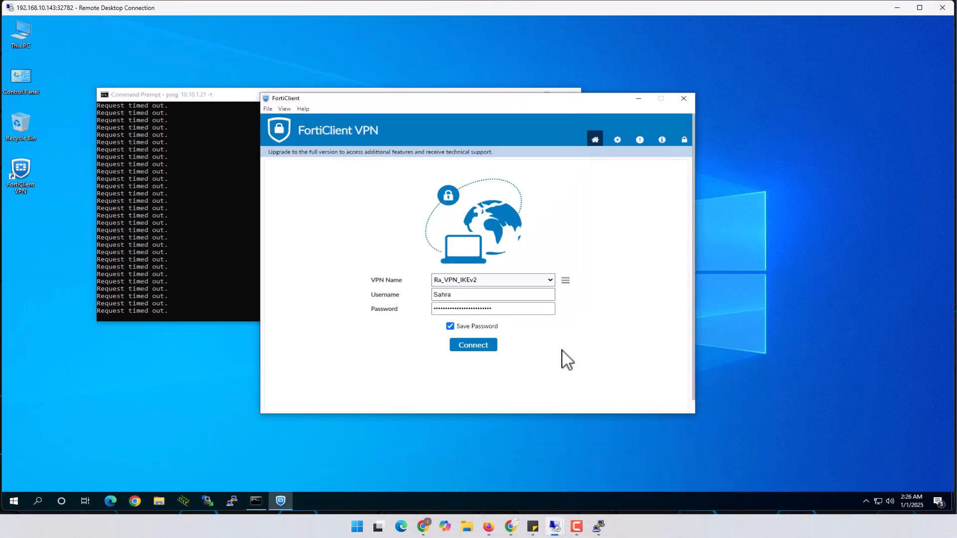
left_click(471, 296)
left_click_drag(493, 294, 408, 293)
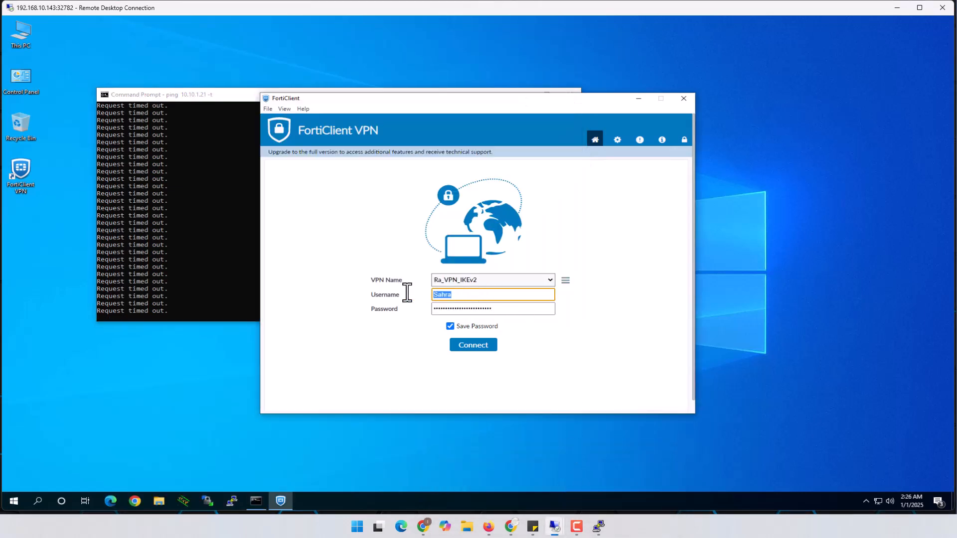
type("Bob")
key("Tab")
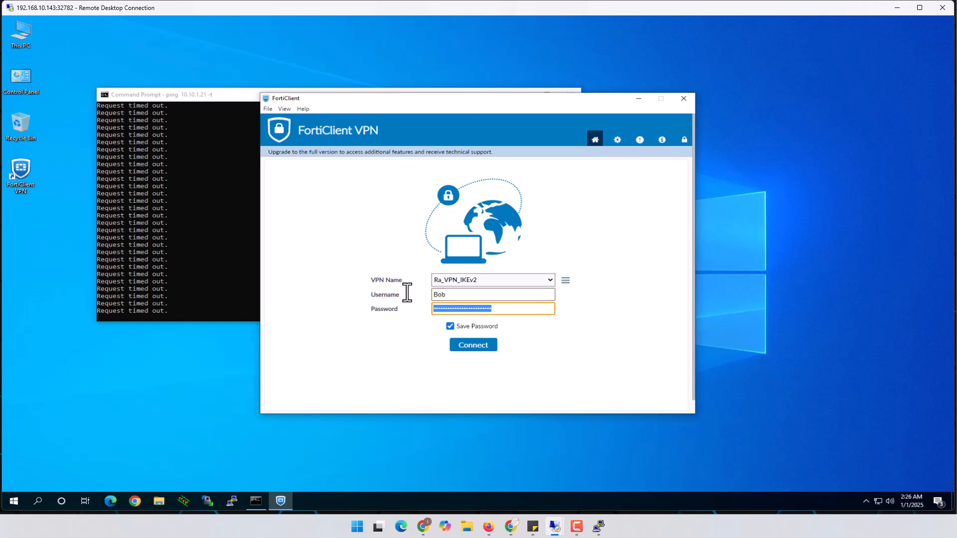
type("******")
left_click(476, 345)
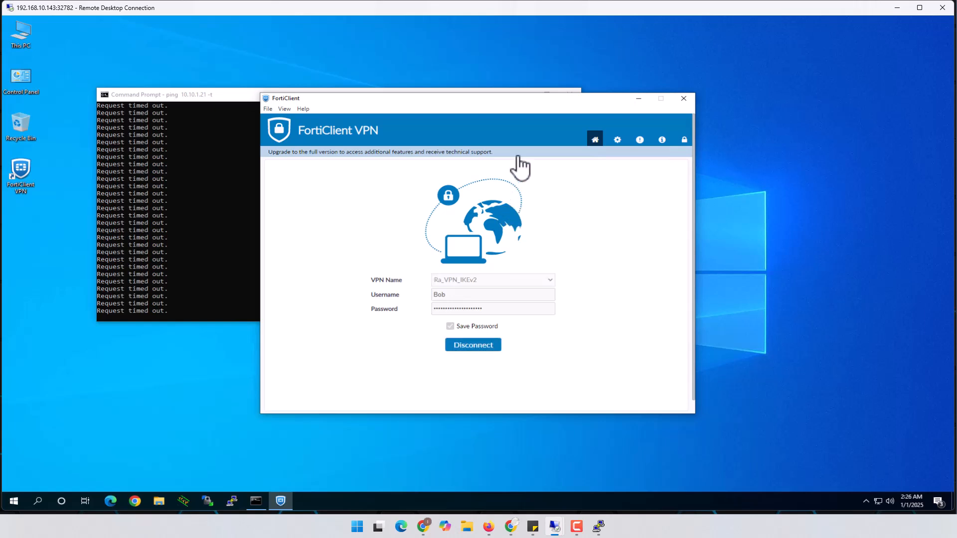
left_click_drag(527, 97, 667, 55)
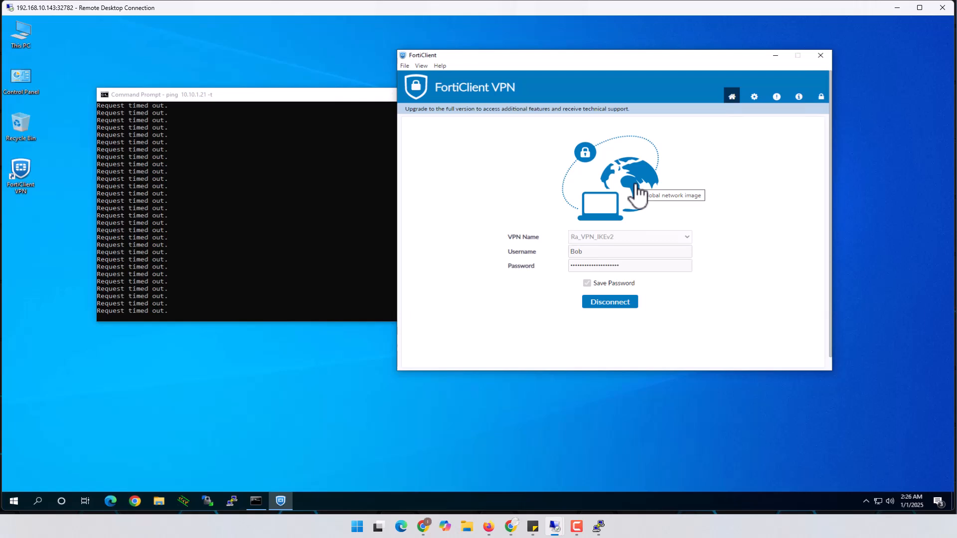
left_click(353, 246)
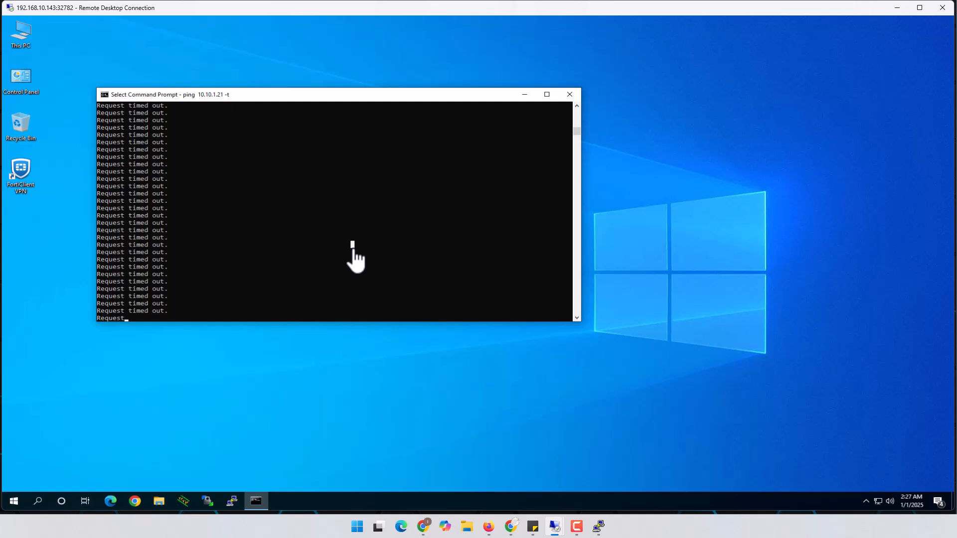
Step: Resume the 10.10.1.21 ping until replies arrive, then stop it: 926 sent, 876 received, 5% loss
right_click(326, 277)
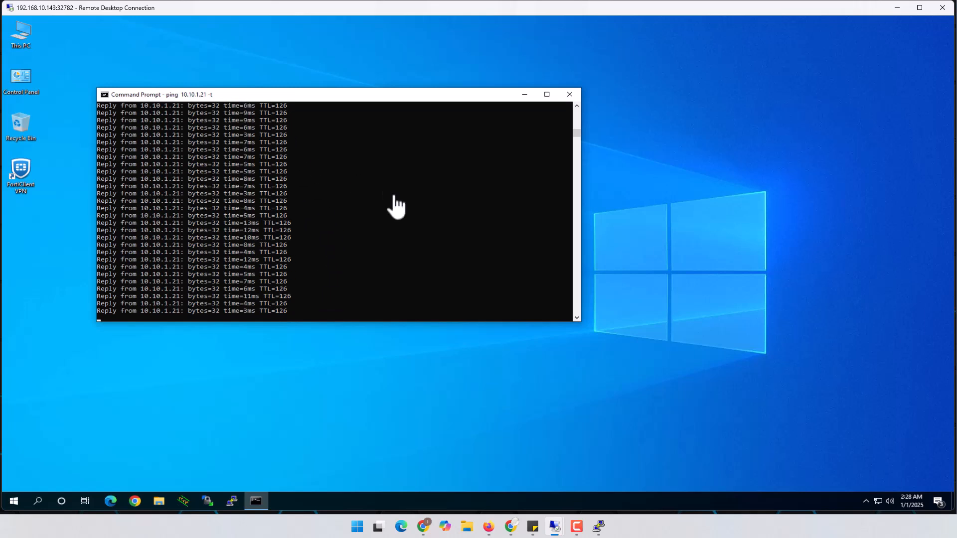
key("ctrl+c")
key("Return")
key("Return")
key("Return")
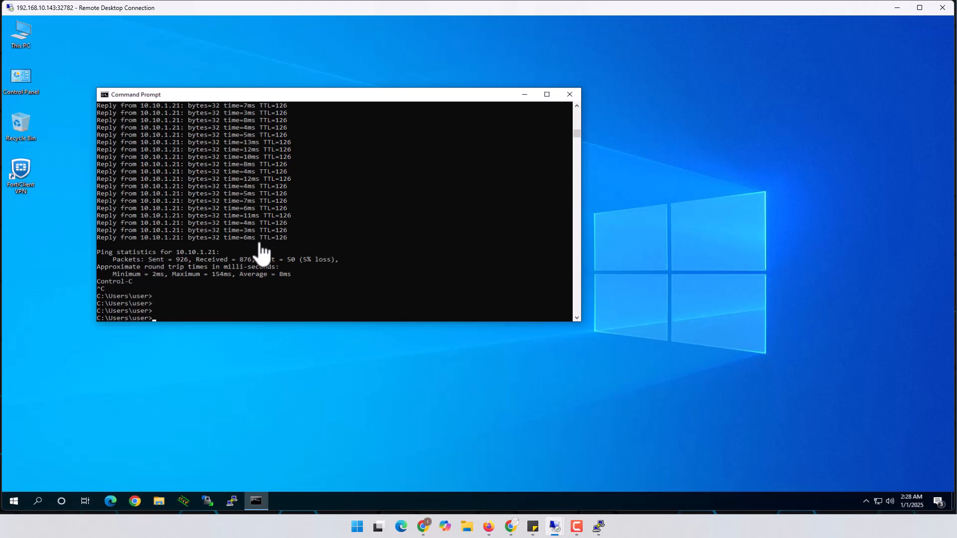
Step: Open VPC1's console and run ip dhcp, obtaining 10.10.2.51/24 with gateway 10.10.2.1
mouse_move(488, 524)
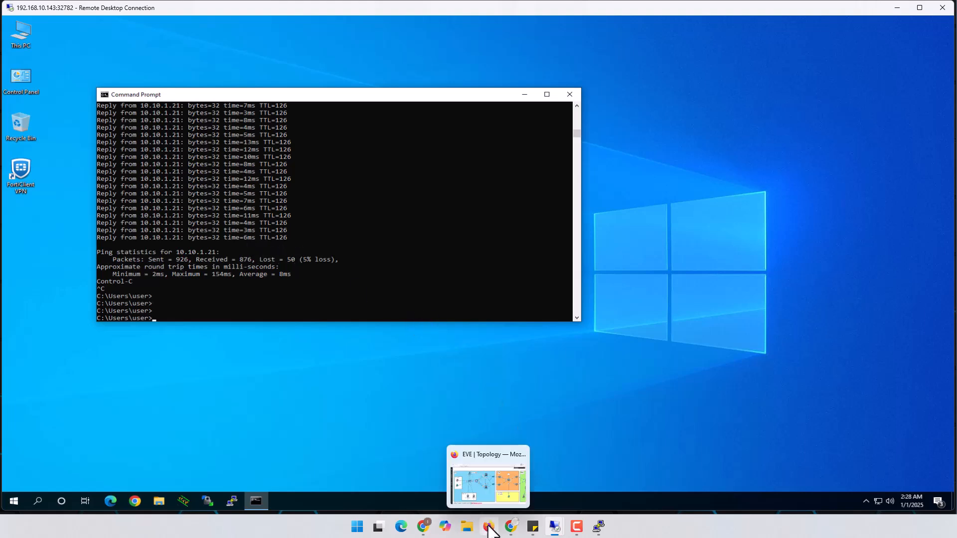
left_click(482, 491)
left_click(86, 273)
left_click_drag(44, 48, 588, 126)
type("ip dhcp")
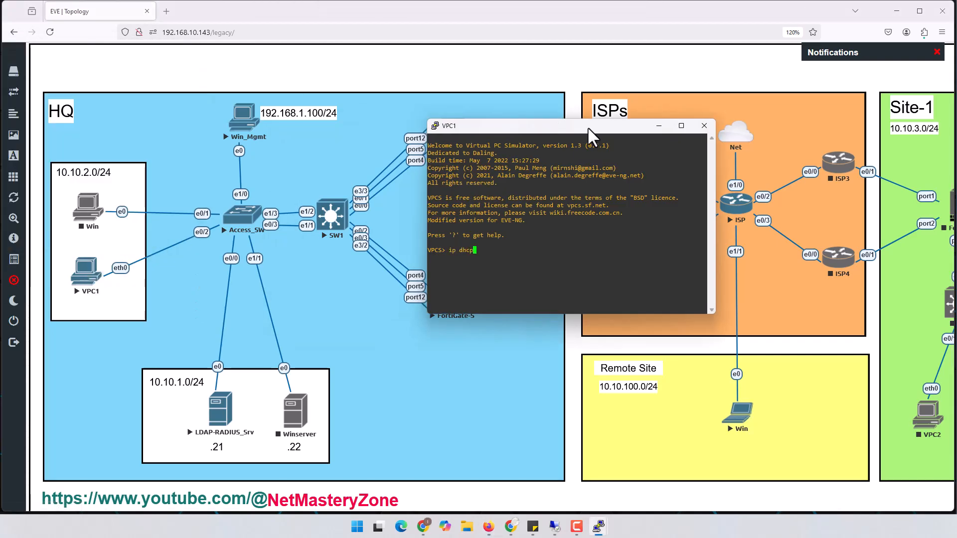
key("Return")
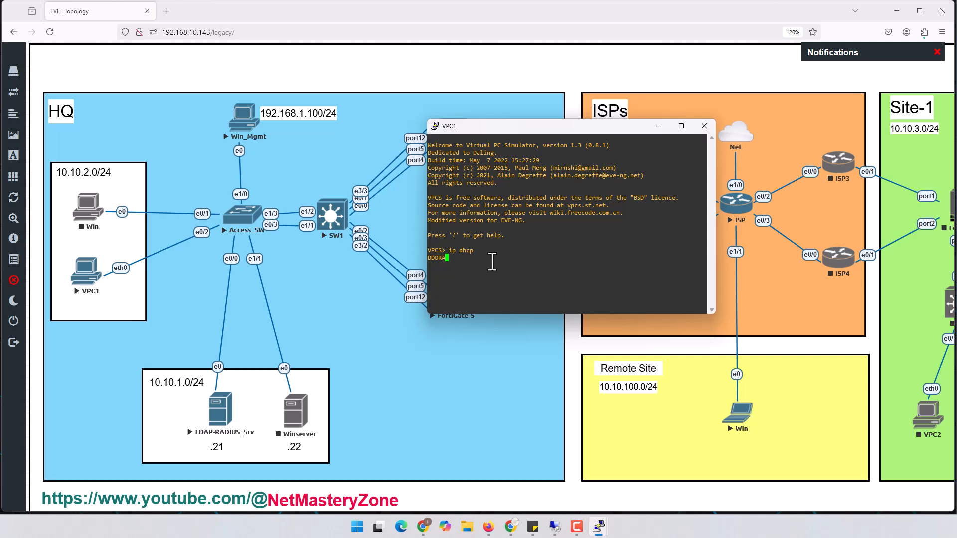
left_click_drag(477, 259, 497, 262)
left_click(897, 11)
Step: Change the recalled ping to target 10.10.2.51 and run it continuously, getting TTL=62 replies
left_click(264, 272)
key("Up")
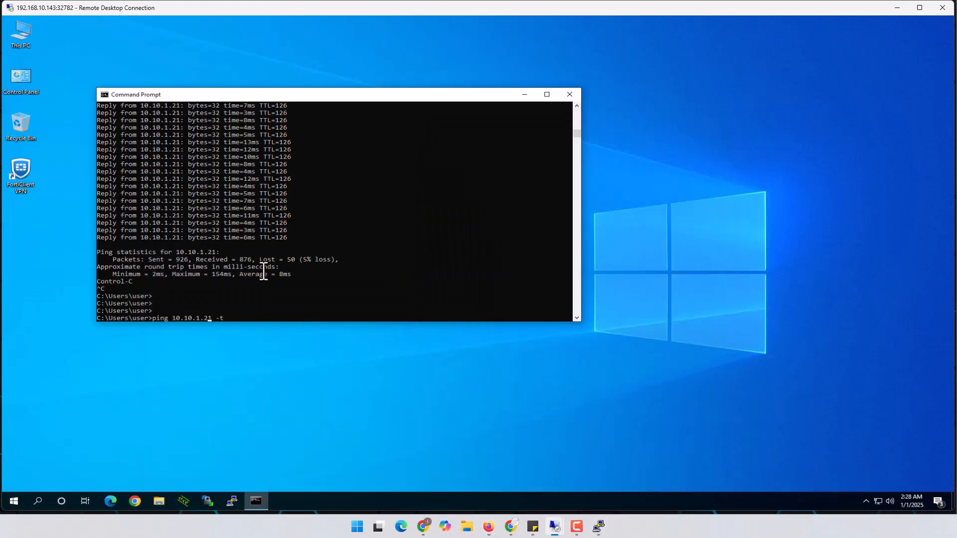
key("BackSpace")
key("BackSpace")
key("BackSpace")
key("BackSpace")
type("2.51")
key("Return")
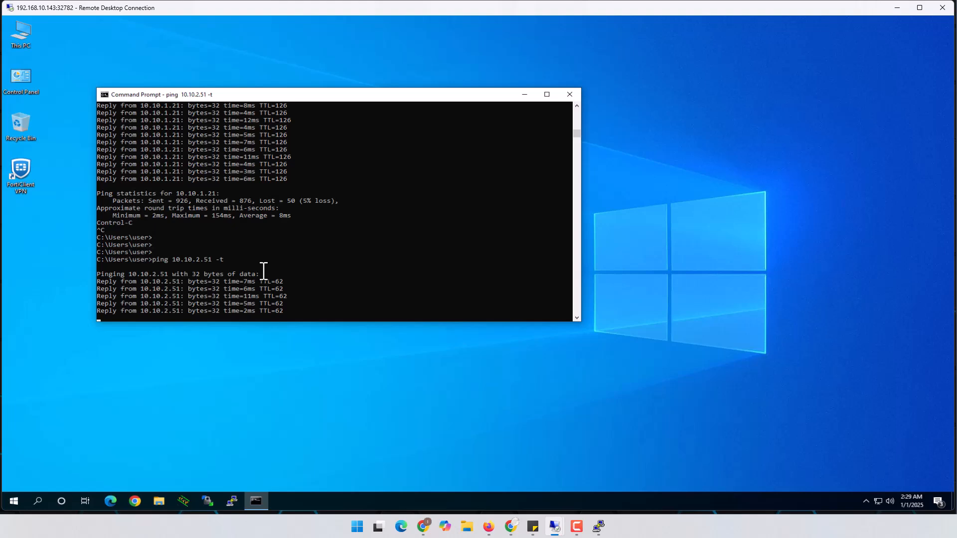
left_click(489, 528)
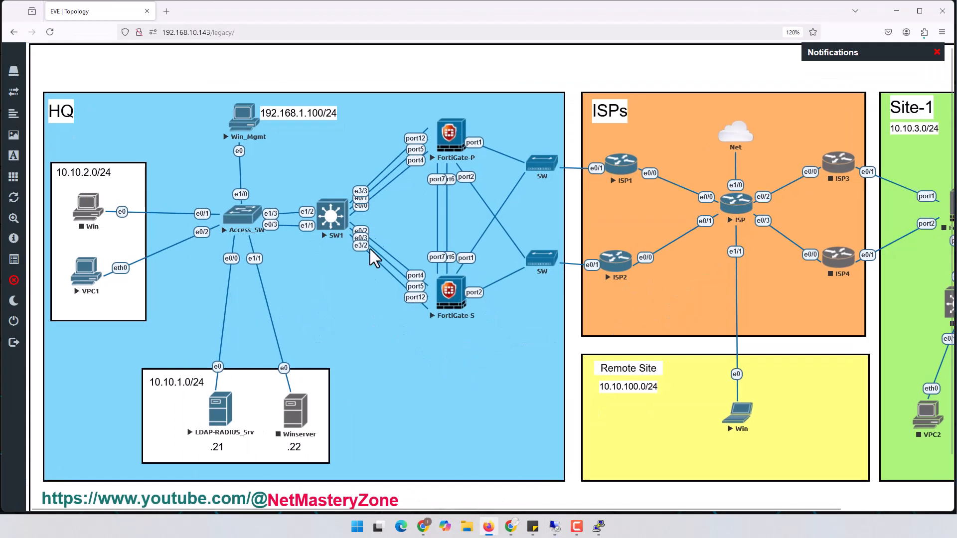